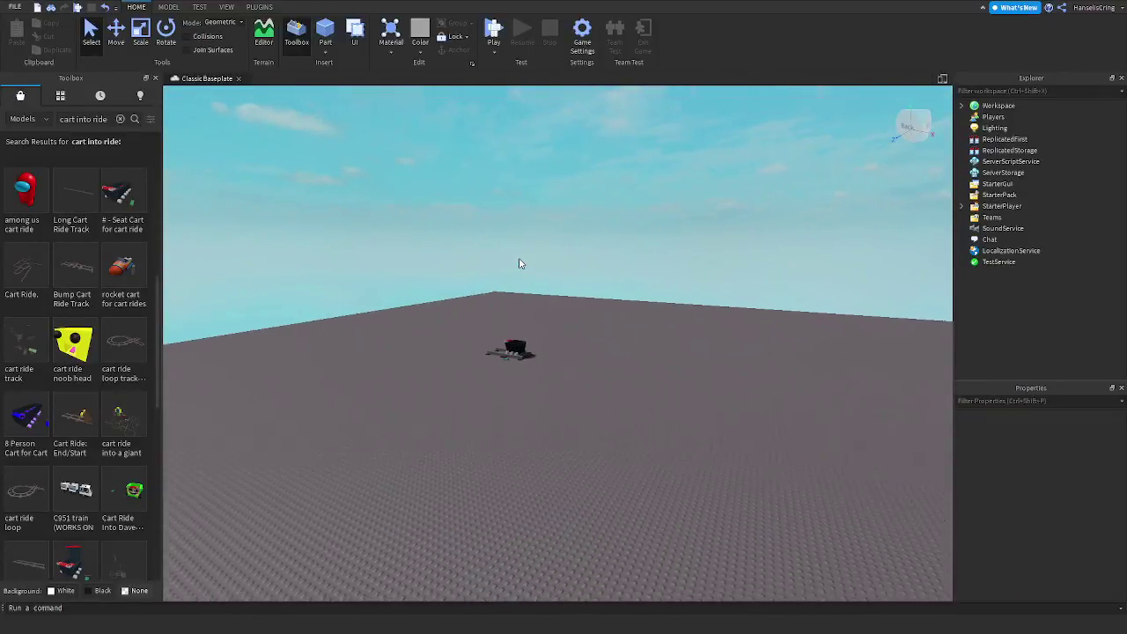
# Bring a straight cart track from the supply of loose tracks to the end of the cart's starting track and turn it in line
pyautogui.scroll(3, 533, 401)
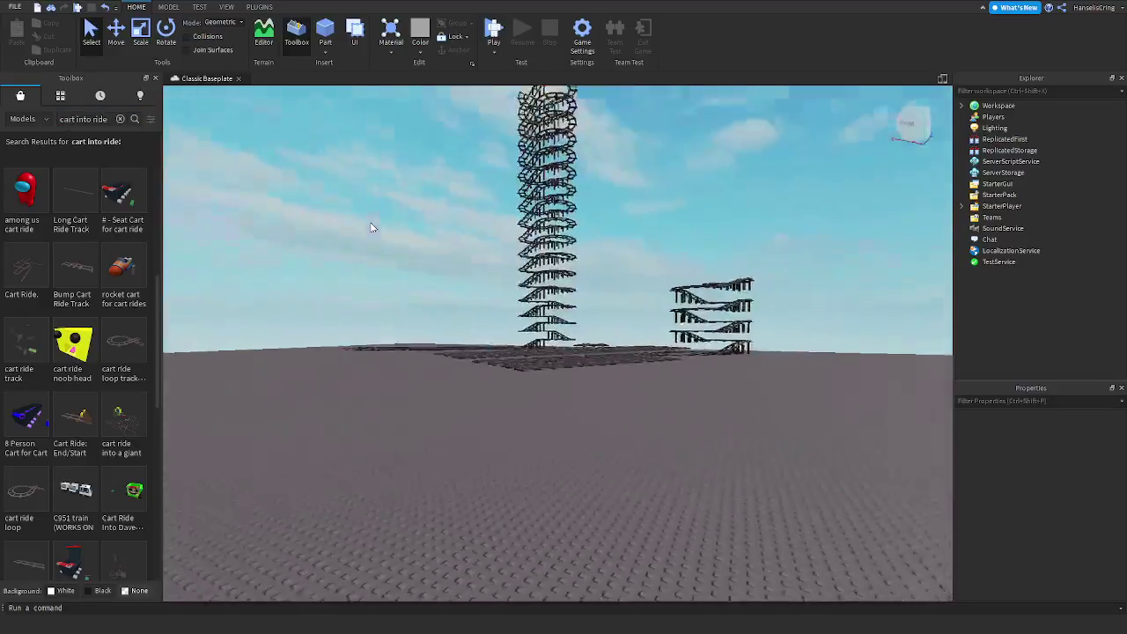
pyautogui.moveTo(370, 222); pyautogui.dragTo(384, 253, button='right')
pyautogui.press('w')
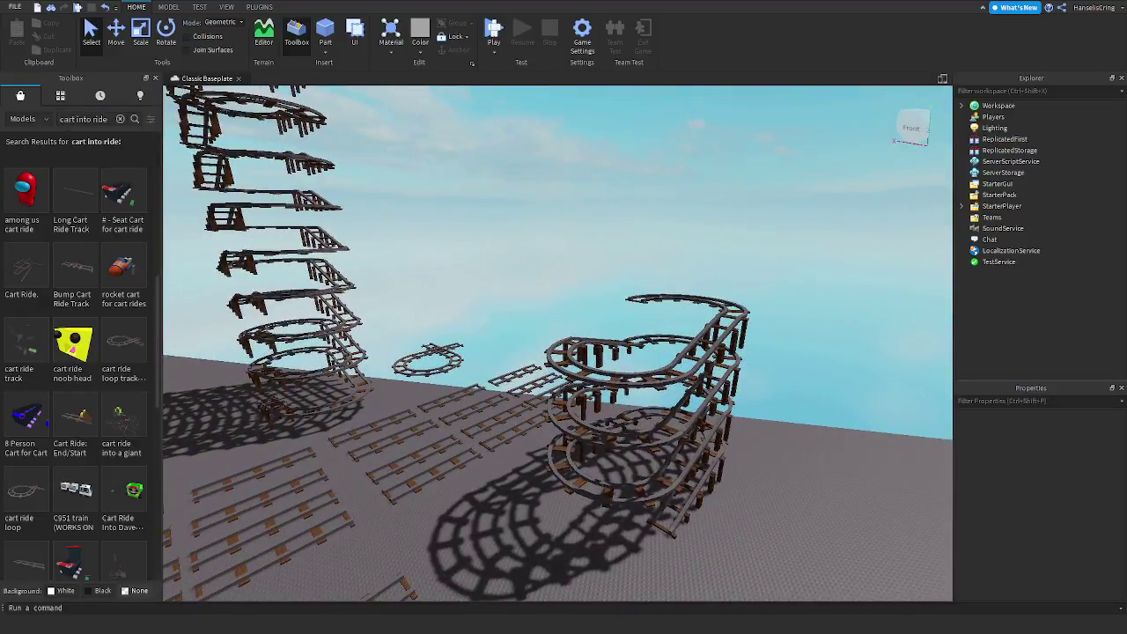
pyautogui.moveTo(622, 345); pyautogui.dragTo(620, 361, button='right')
pyautogui.press('w')
pyautogui.press('w')
pyautogui.moveTo(568, 417); pyautogui.dragTo(596, 323)
pyautogui.moveTo(594, 322); pyautogui.dragTo(597, 323, button='right')
pyautogui.press('w')
pyautogui.moveTo(596, 323); pyautogui.dragTo(600, 307)
pyautogui.moveTo(596, 323); pyautogui.dragTo(600, 308, button='right')
pyautogui.moveTo(600, 307)
pyautogui.mouseDown()
pyautogui.moveTo(601, 292)
pyautogui.moveTo(599, 309)
pyautogui.mouseUp()
pyautogui.moveTo(603, 290); pyautogui.dragTo(599, 309, button='right')
pyautogui.press('s')
pyautogui.moveTo(599, 309); pyautogui.dragTo(553, 331)
pyautogui.moveTo(553, 330); pyautogui.dragTo(553, 331, button='right')
pyautogui.moveTo(553, 331); pyautogui.dragTo(587, 294)
pyautogui.moveTo(553, 331); pyautogui.dragTo(588, 294, button='right')
pyautogui.moveTo(588, 294); pyautogui.dragTo(574, 297)
pyautogui.moveTo(587, 294); pyautogui.dragTo(574, 297, button='right')
pyautogui.moveTo(573, 297); pyautogui.dragTo(551, 220)
pyautogui.moveTo(574, 297); pyautogui.dragTo(551, 219, button='right')
pyautogui.press('r')
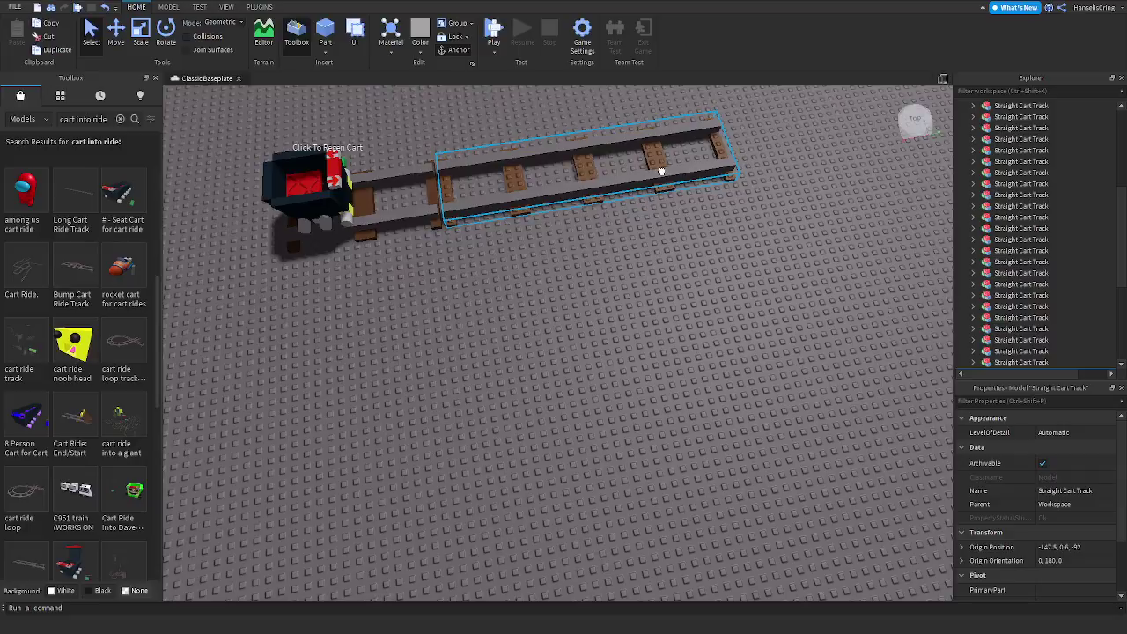
# Move the shorter spiral track from the supply area to the stretch of ground in front of the cart's straight track
pyautogui.moveTo(684, 277); pyautogui.dragTo(684, 276, button='right')
pyautogui.press('w')
pyautogui.press('a')
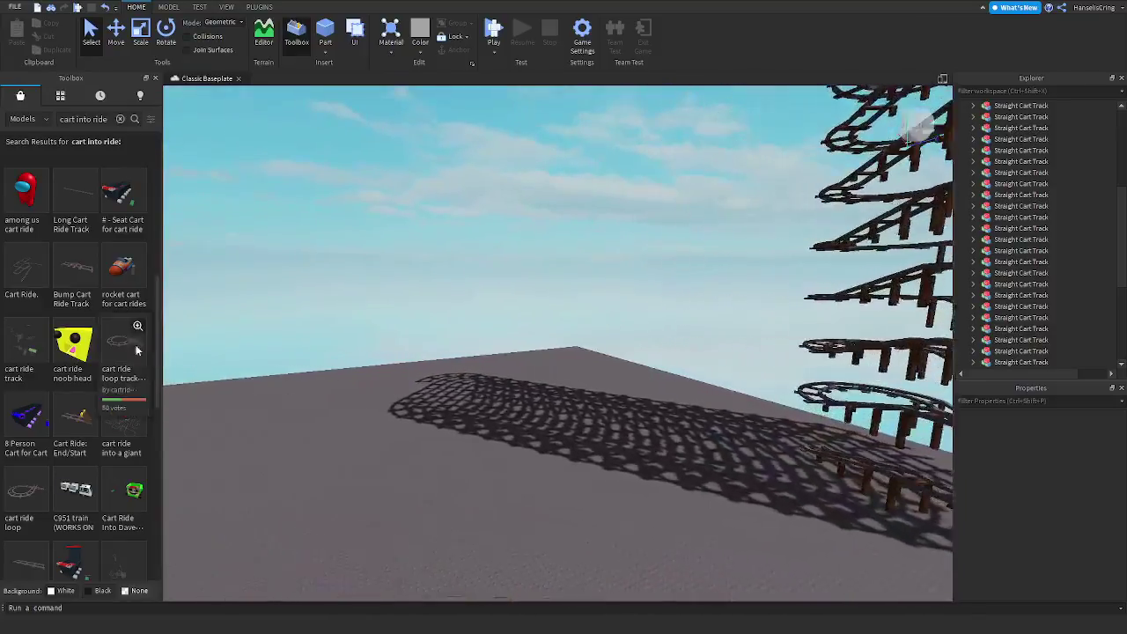
pyautogui.scroll(4, 86, 318)
pyautogui.scroll(1, 86, 317)
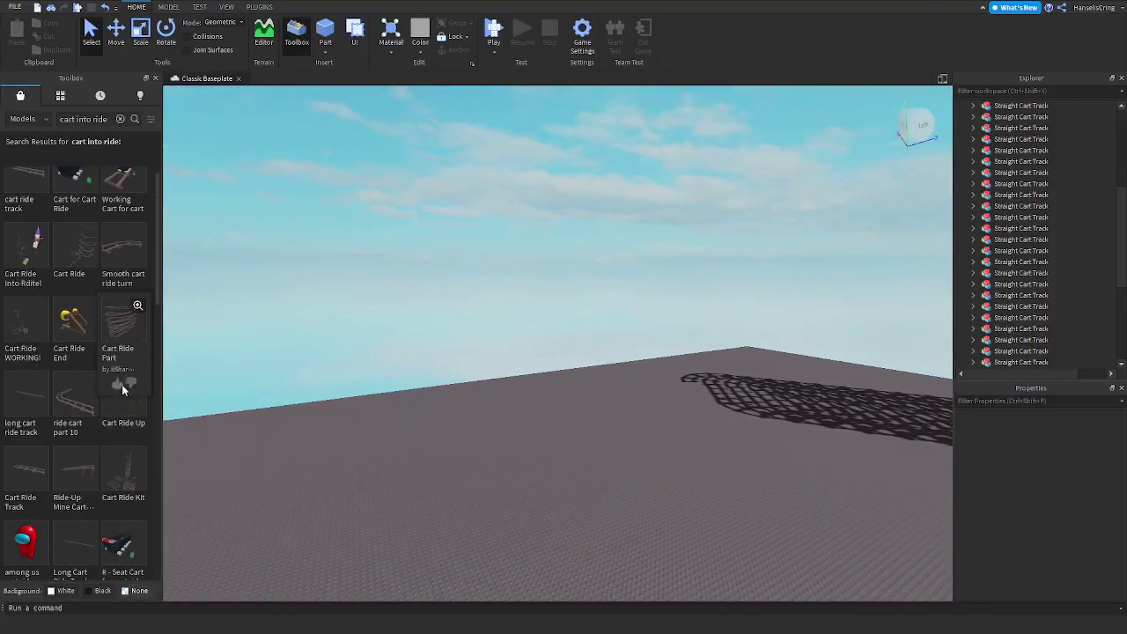
pyautogui.moveTo(284, 369); pyautogui.dragTo(283, 369, button='right')
pyautogui.press('w')
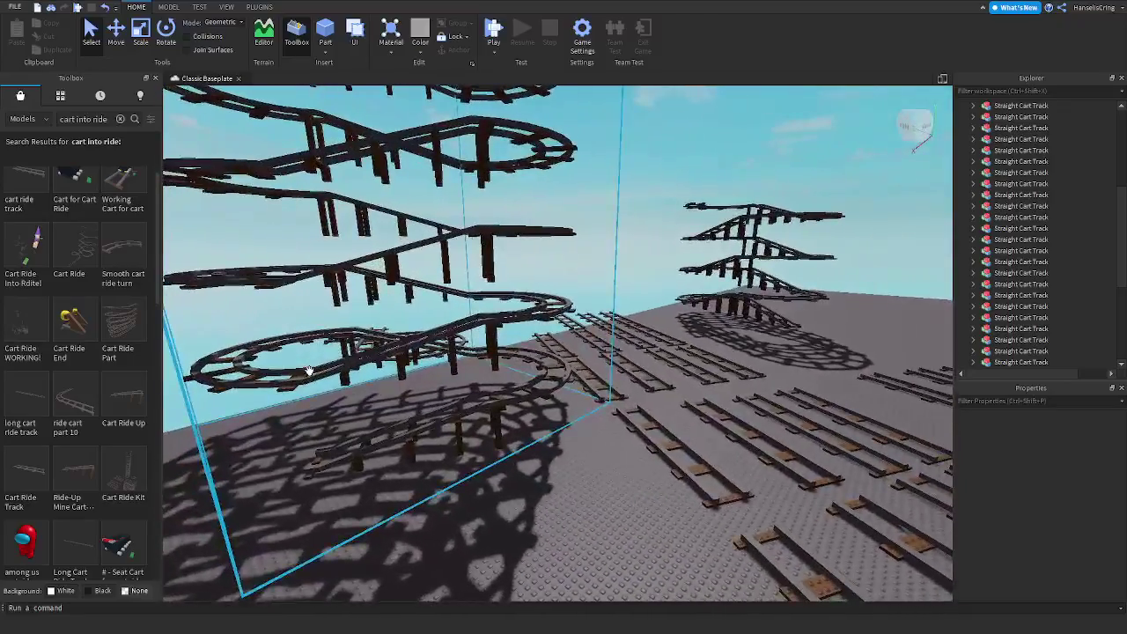
pyautogui.press('w')
pyautogui.moveTo(574, 373); pyautogui.dragTo(632, 374, button='right')
pyautogui.press('d')
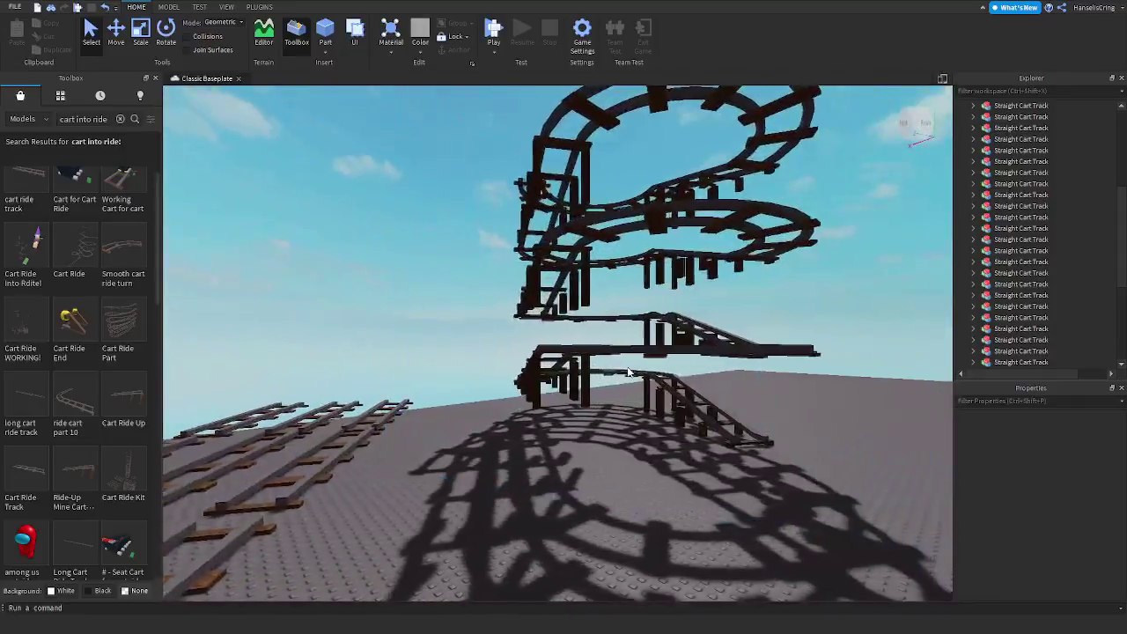
pyautogui.moveTo(611, 355); pyautogui.dragTo(735, 382)
pyautogui.moveTo(734, 382); pyautogui.dragTo(735, 382, button='right')
pyautogui.moveTo(734, 383); pyautogui.dragTo(660, 318)
pyautogui.press('w')
pyautogui.moveTo(661, 317); pyautogui.dragTo(660, 317, button='right')
pyautogui.moveTo(660, 318); pyautogui.dragTo(661, 322)
pyautogui.moveTo(661, 317); pyautogui.dragTo(661, 322, button='right')
pyautogui.press('w')
pyautogui.moveTo(662, 322); pyautogui.dragTo(643, 338)
pyautogui.moveTo(643, 337); pyautogui.dragTo(644, 332, button='right')
pyautogui.press('w')
pyautogui.press('w')
pyautogui.moveTo(644, 332); pyautogui.dragTo(620, 314)
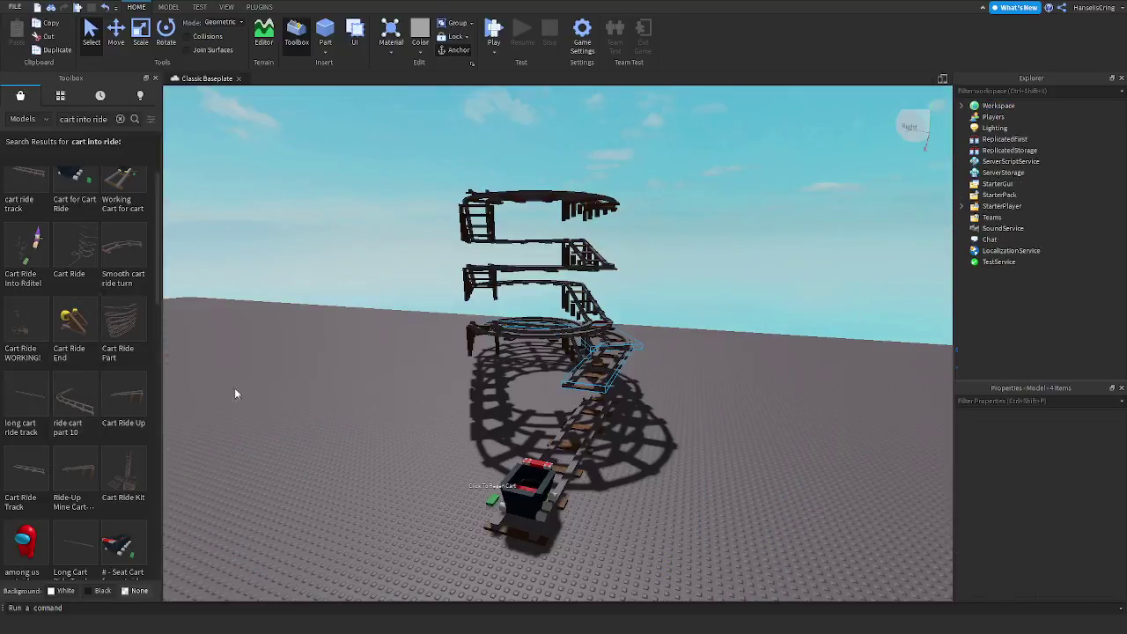
# Move the selected group of long and curved tracks out from the spiral's base and rotate it on the baseplate
pyautogui.click(600, 454)
pyautogui.moveTo(600, 454); pyautogui.dragTo(602, 460, button='right')
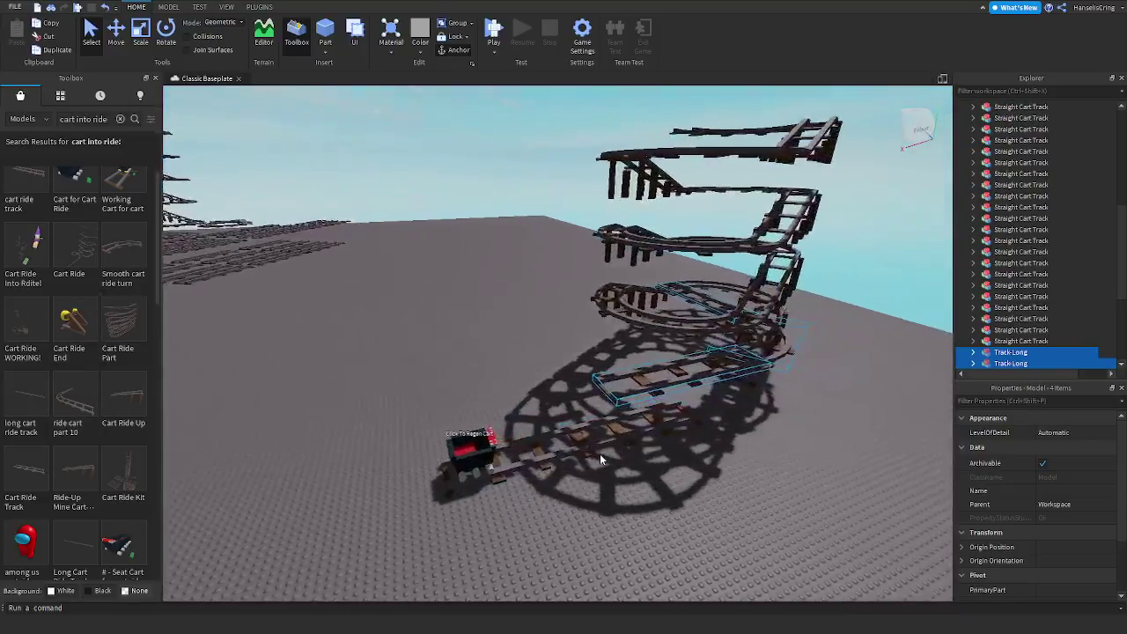
pyautogui.press('d')
pyautogui.moveTo(618, 417); pyautogui.dragTo(618, 417, button='right')
pyautogui.press('w')
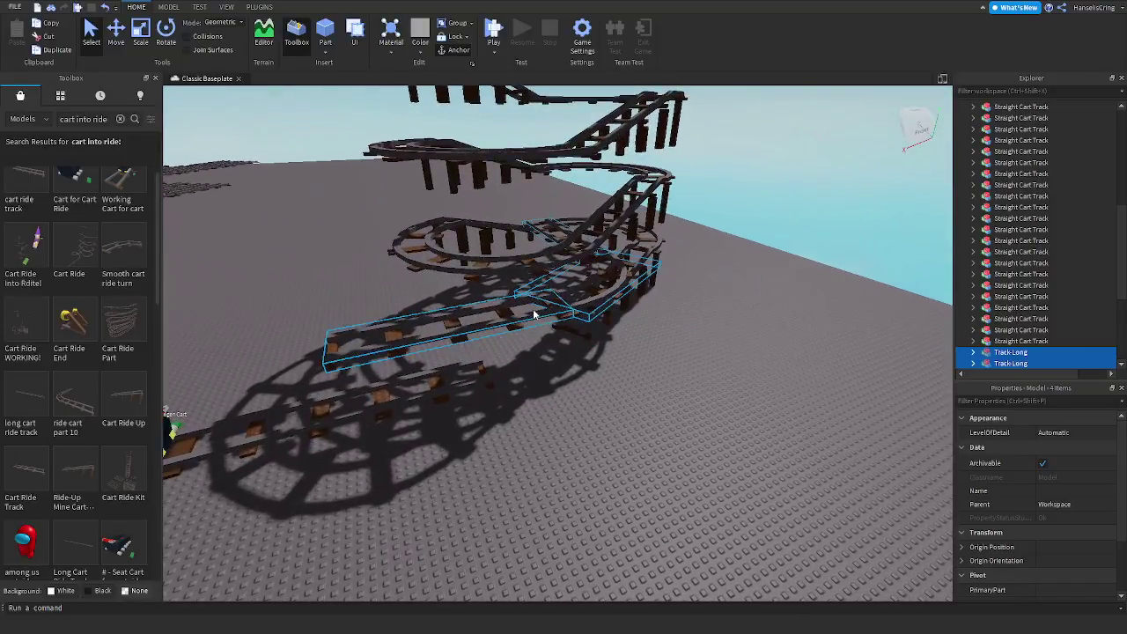
pyautogui.moveTo(567, 335); pyautogui.dragTo(667, 405)
pyautogui.moveTo(667, 405); pyautogui.dragTo(667, 405, button='right')
pyautogui.moveTo(666, 405); pyautogui.dragTo(667, 405)
pyautogui.moveTo(667, 405); pyautogui.dragTo(667, 405, button='right')
pyautogui.press('d')
pyautogui.moveTo(667, 405); pyautogui.dragTo(667, 405)
pyautogui.moveTo(667, 406); pyautogui.dragTo(667, 405, button='right')
pyautogui.moveTo(666, 405); pyautogui.dragTo(670, 406)
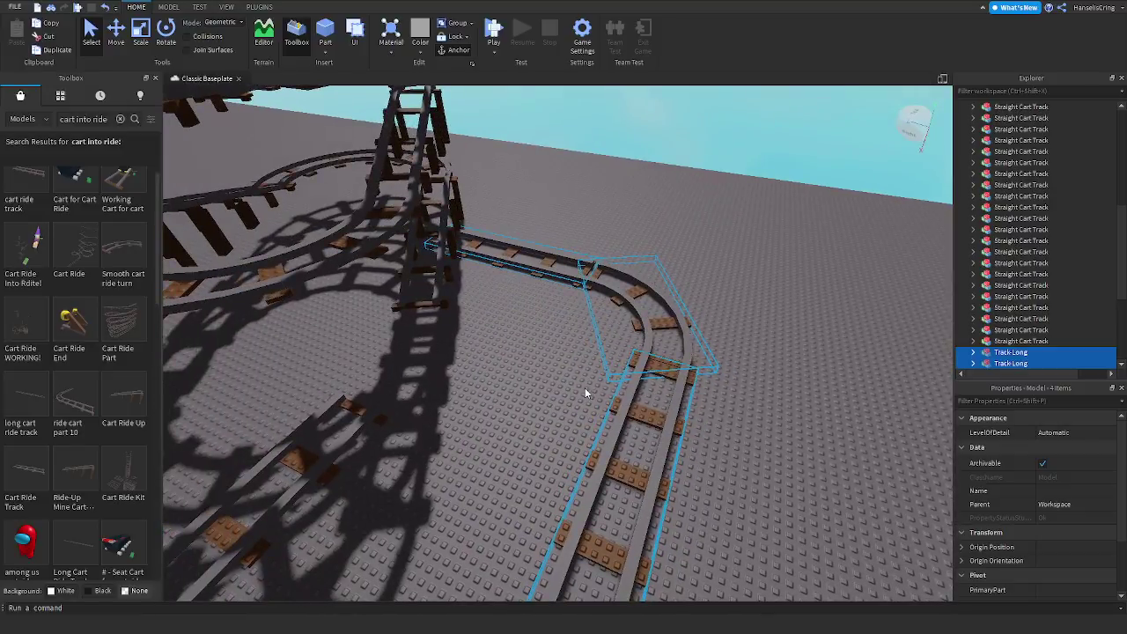
pyautogui.press('s')
pyautogui.moveTo(470, 345); pyautogui.dragTo(470, 345, button='right')
pyautogui.moveTo(464, 260); pyautogui.dragTo(347, 247)
pyautogui.hotkey('ctrl', 'r')
pyautogui.hotkey('ctrl', 'r')
pyautogui.hotkey('ctrl', 'r')
pyautogui.click(758, 368)
pyautogui.press('d')
pyautogui.moveTo(752, 374); pyautogui.dragTo(743, 378, button='right')
pyautogui.press('d')
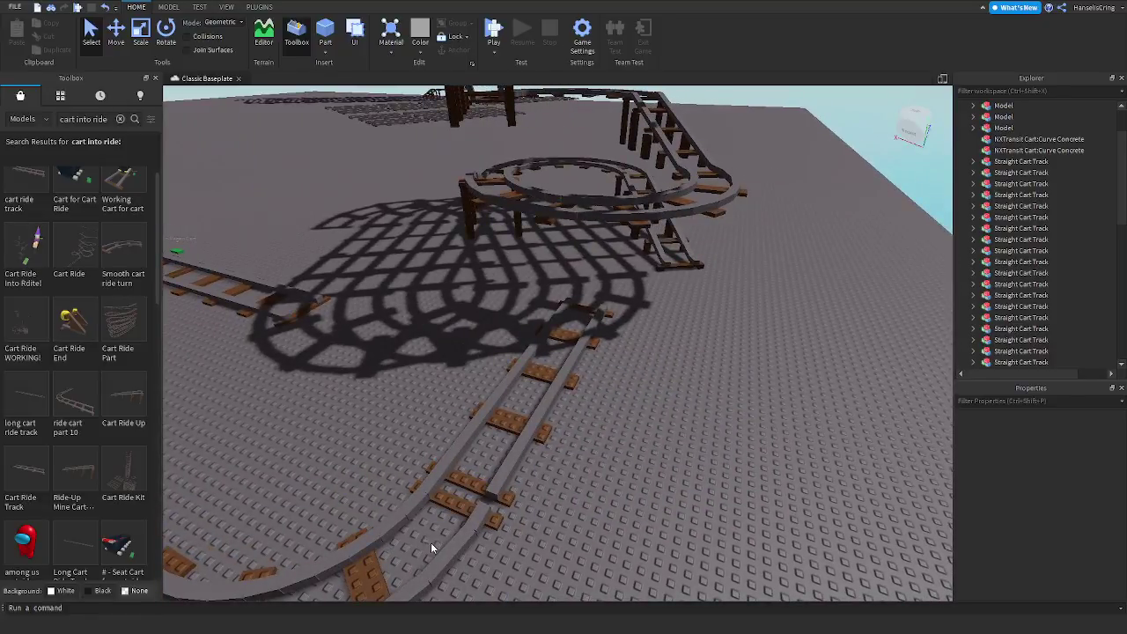
# Detach a curved track from the group, rotate it and set it down over the loose long track away from the spiral
pyautogui.moveTo(467, 537); pyautogui.dragTo(612, 332)
pyautogui.press('d')
pyautogui.hotkey('ctrl', 'r')
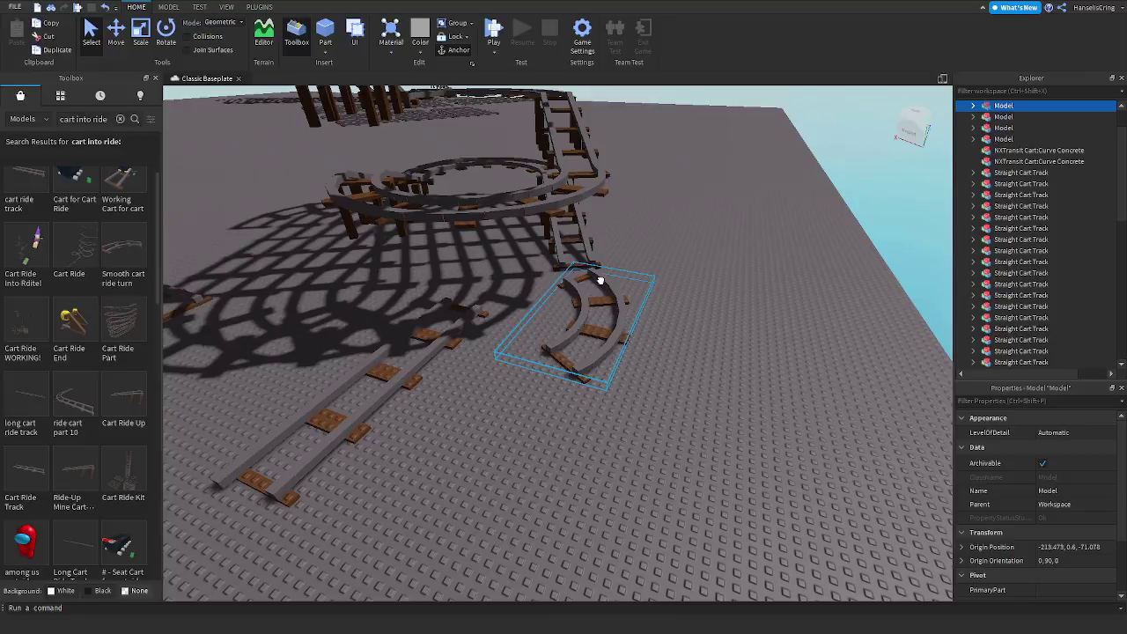
pyautogui.press('a')
pyautogui.moveTo(599, 277); pyautogui.dragTo(552, 362)
pyautogui.moveTo(551, 362); pyautogui.dragTo(551, 362, button='right')
pyautogui.moveTo(551, 362); pyautogui.dragTo(552, 362)
pyautogui.press('w')
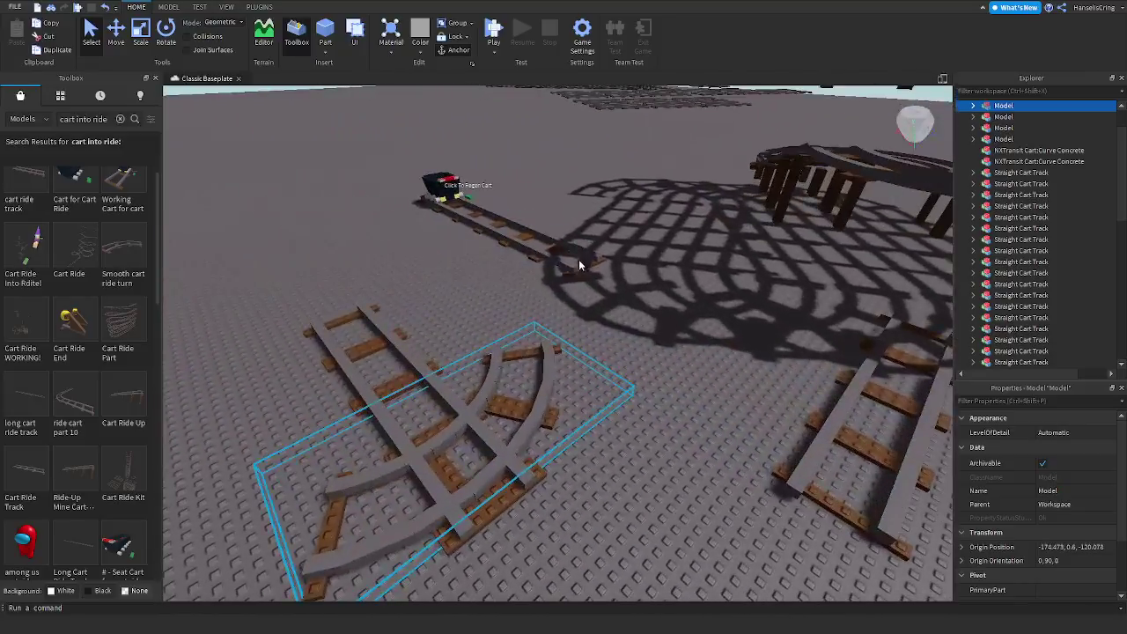
# Pull the straight cart track off the cart's starting track, rotate it and delete it
pyautogui.moveTo(579, 271); pyautogui.dragTo(607, 273)
pyautogui.moveTo(579, 271); pyautogui.dragTo(607, 274, button='right')
pyautogui.press('d')
pyautogui.hotkey('ctrl', 'r')
pyautogui.moveTo(607, 273); pyautogui.dragTo(388, 312)
pyautogui.press('w')
pyautogui.press('a')
pyautogui.moveTo(325, 300); pyautogui.dragTo(388, 312, button='right')
pyautogui.moveTo(387, 311); pyautogui.dragTo(501, 313)
pyautogui.press('d')
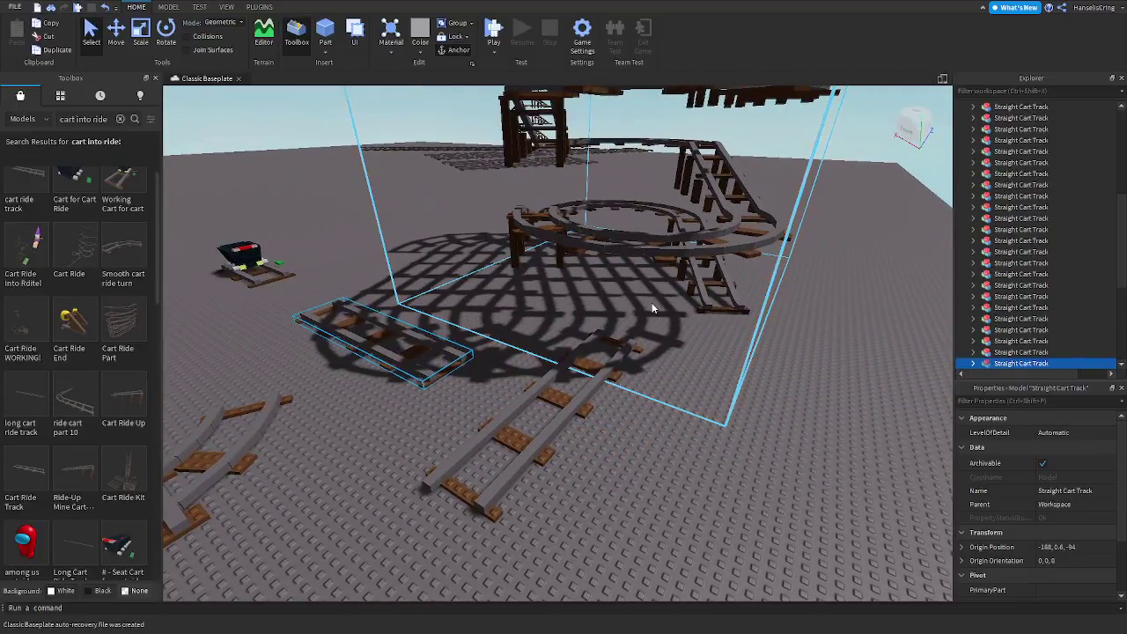
pyautogui.press('Delete')
# Delete the shorter spiral track model standing near the cart
pyautogui.moveTo(589, 295); pyautogui.dragTo(585, 280, button='right')
pyautogui.click(602, 270)
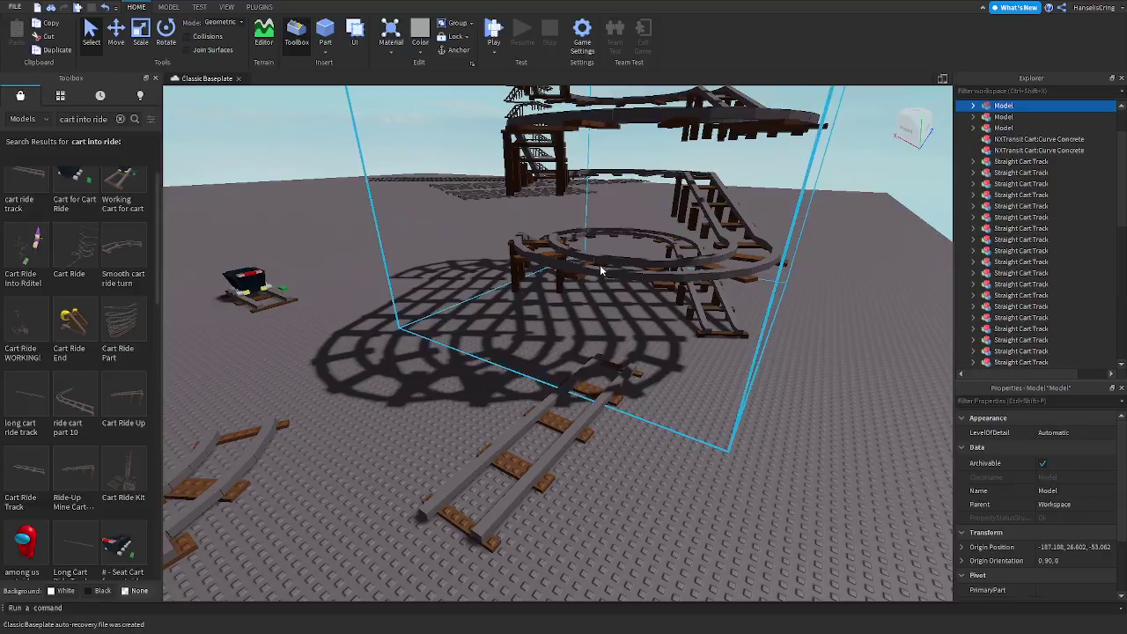
pyautogui.press('Delete')
# Carry another straight cart track from the supply rows to the cart and join it, rotated in line, to the starting track
pyautogui.press('w')
pyautogui.moveTo(618, 341)
pyautogui.mouseDown(button='right')
pyautogui.moveTo(570, 330)
pyautogui.moveTo(601, 327)
pyautogui.mouseUp(button='right')
pyautogui.press('w')
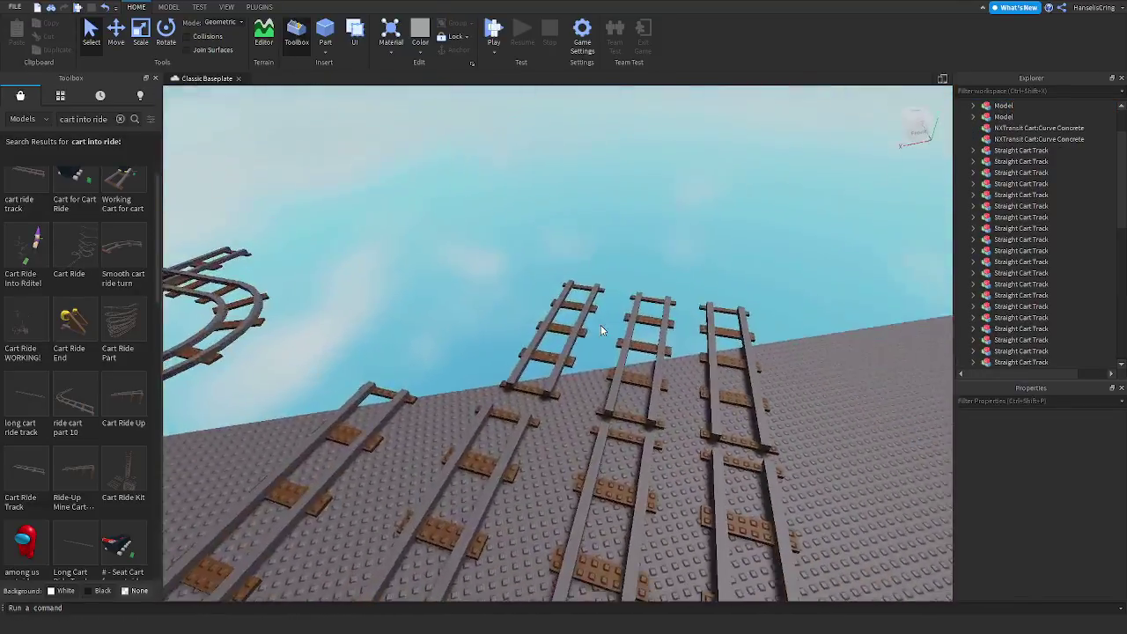
pyautogui.moveTo(564, 342); pyautogui.dragTo(614, 332)
pyautogui.moveTo(599, 335); pyautogui.dragTo(614, 332, button='right')
pyautogui.press('w')
pyautogui.moveTo(614, 332); pyautogui.dragTo(659, 314)
pyautogui.moveTo(660, 315); pyautogui.dragTo(659, 315, button='right')
pyautogui.moveTo(658, 314); pyautogui.dragTo(658, 315)
pyautogui.moveTo(659, 314); pyautogui.dragTo(658, 314, button='right')
pyautogui.press('w')
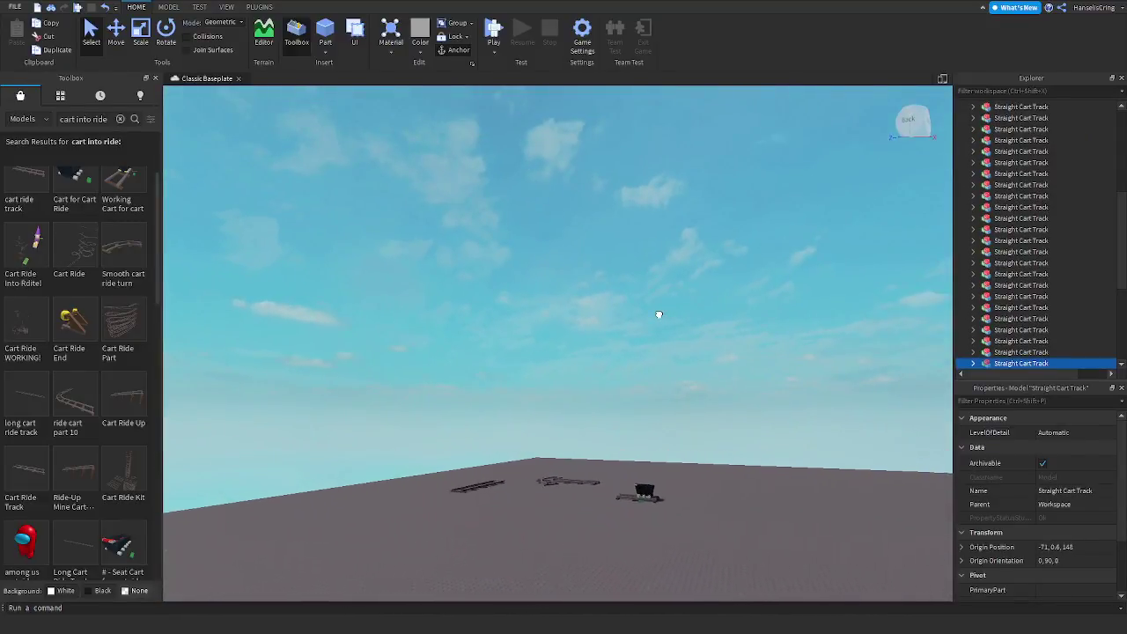
pyautogui.moveTo(659, 314); pyautogui.dragTo(659, 314)
pyautogui.moveTo(659, 314); pyautogui.dragTo(659, 315, button='right')
pyautogui.press('w')
pyautogui.moveTo(659, 314); pyautogui.dragTo(659, 315)
pyautogui.moveTo(658, 315); pyautogui.dragTo(659, 314, button='right')
pyautogui.moveTo(658, 315); pyautogui.dragTo(659, 314)
pyautogui.moveTo(659, 314); pyautogui.dragTo(659, 314, button='right')
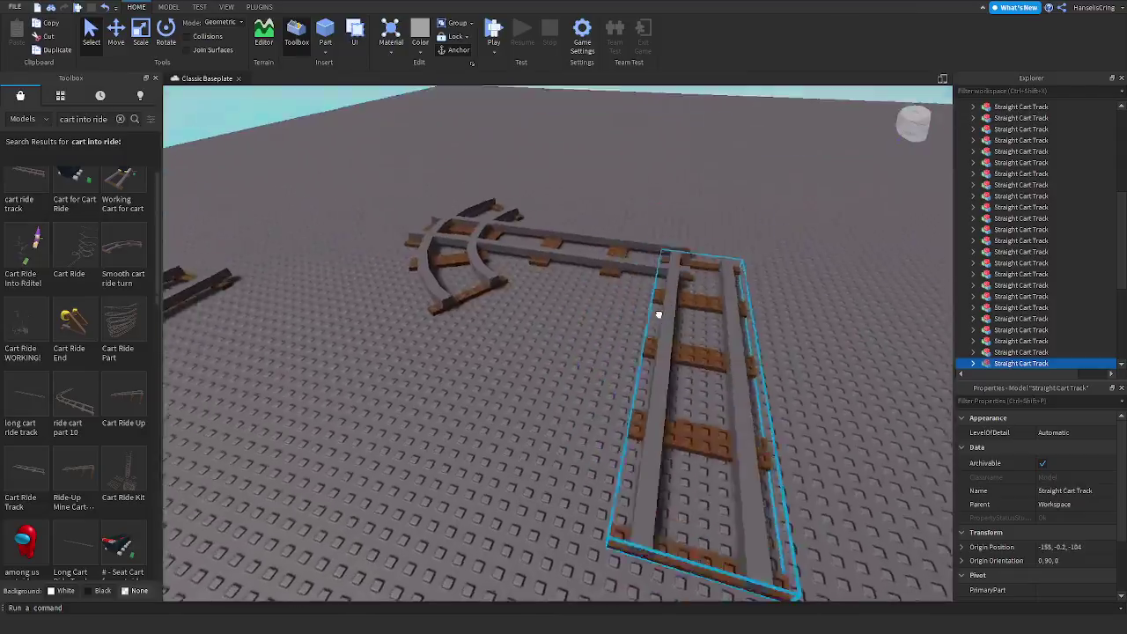
pyautogui.moveTo(659, 314); pyautogui.dragTo(660, 315)
pyautogui.moveTo(659, 315); pyautogui.dragTo(659, 315, button='right')
pyautogui.press('r')
pyautogui.moveTo(660, 315); pyautogui.dragTo(507, 445)
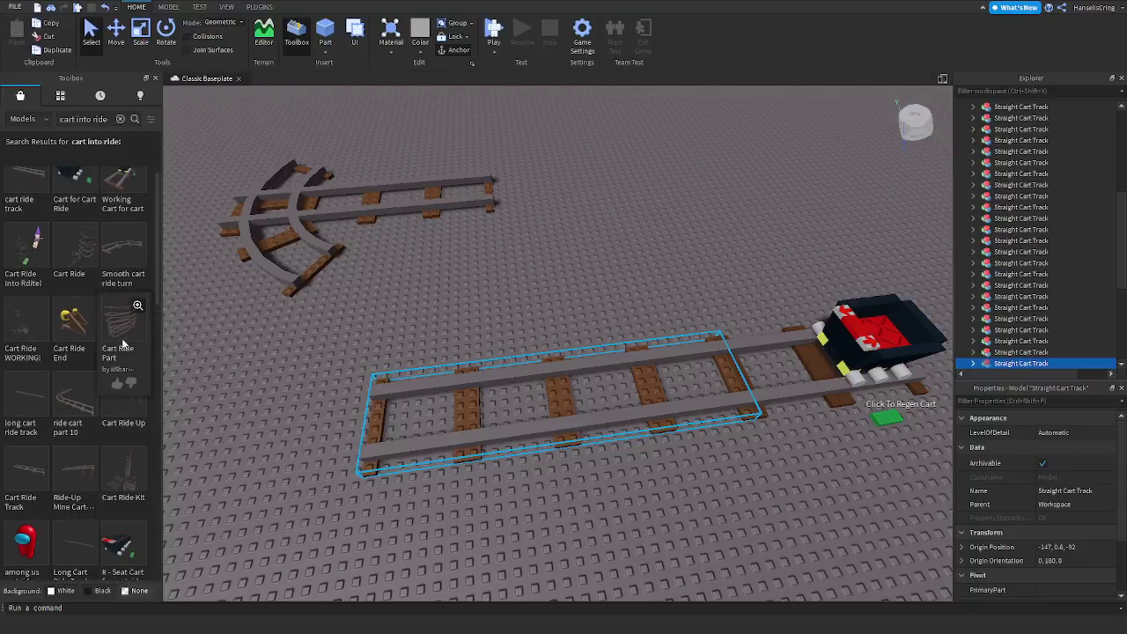
# Insert the Ride-Up Mine Cart model and align it as a rising ramp at the end of the cart's straight track
pyautogui.click(79, 480)
pyautogui.scroll(-2, 665, 308)
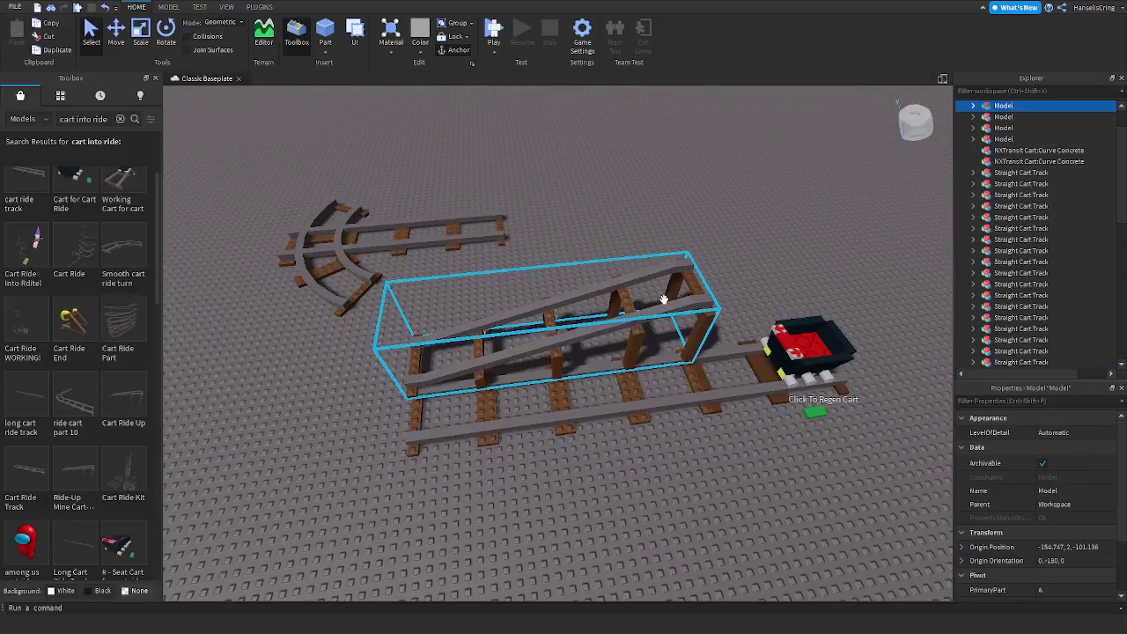
pyautogui.moveTo(664, 301); pyautogui.dragTo(679, 319, button='right')
pyautogui.moveTo(755, 367); pyautogui.dragTo(418, 368)
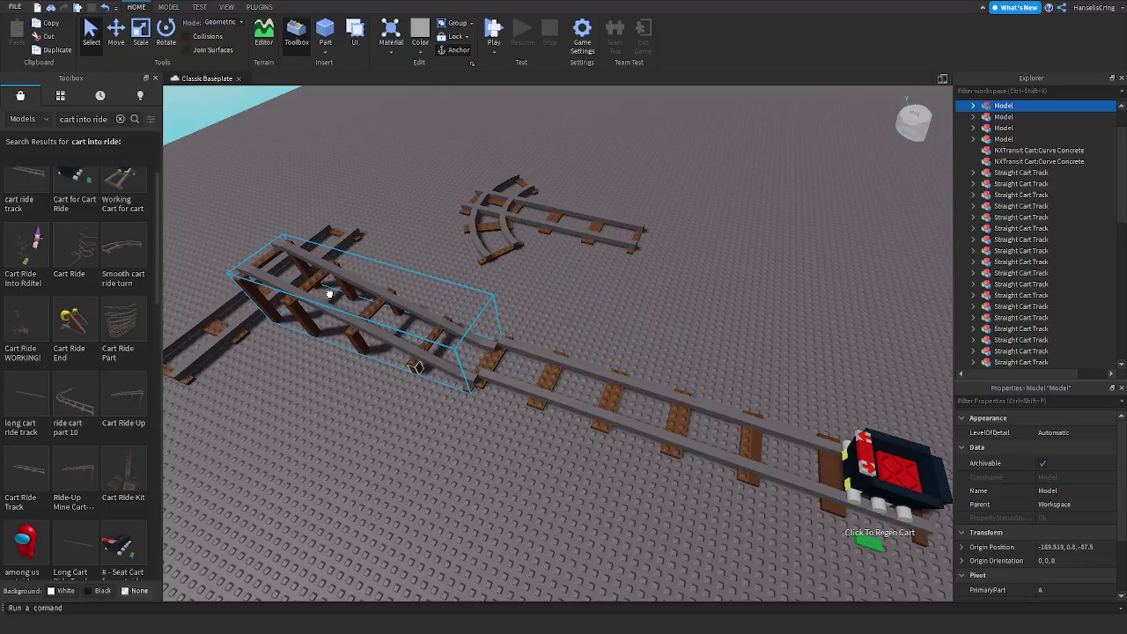
pyautogui.moveTo(329, 293); pyautogui.dragTo(334, 290)
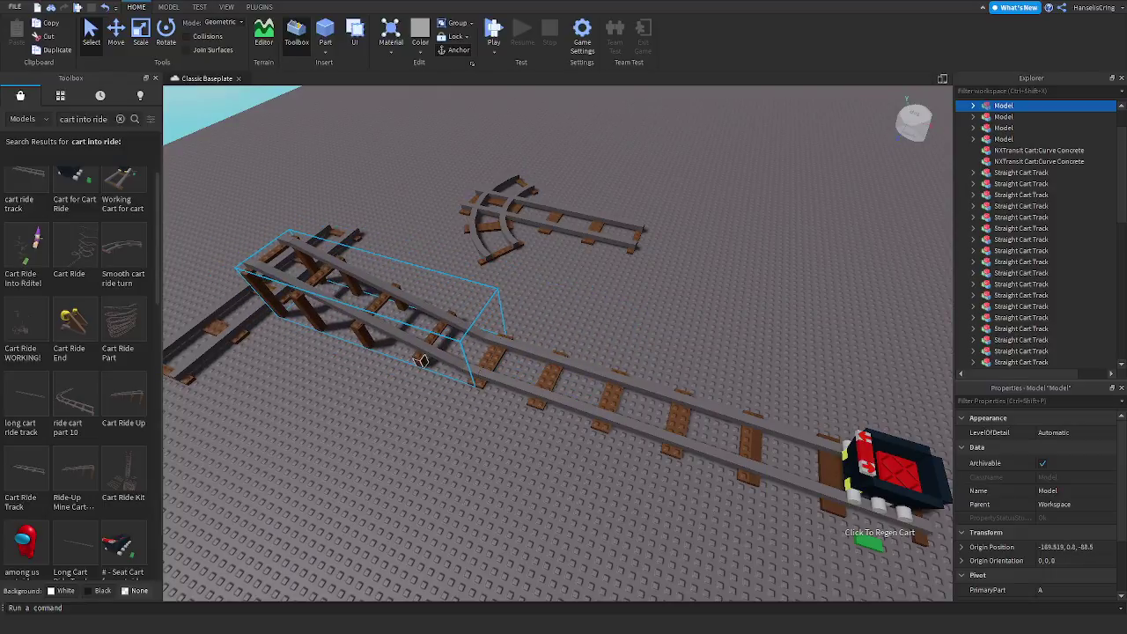
# Insert a curved cart track model and set it on open ground beyond the ramp and the loose tracks
pyautogui.press('a')
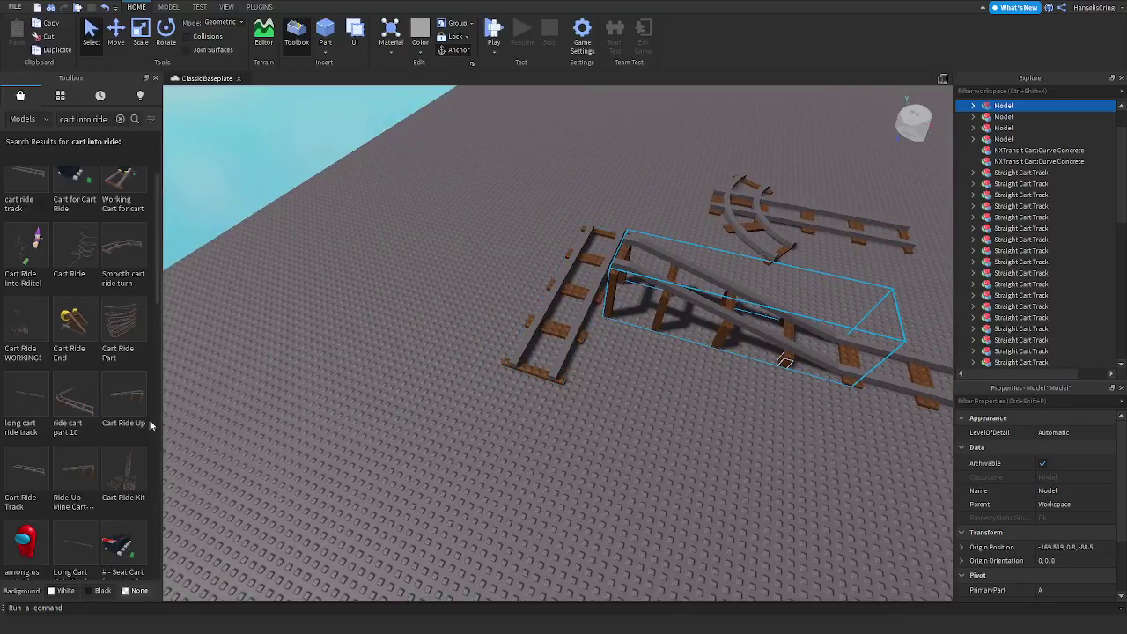
pyautogui.press('w')
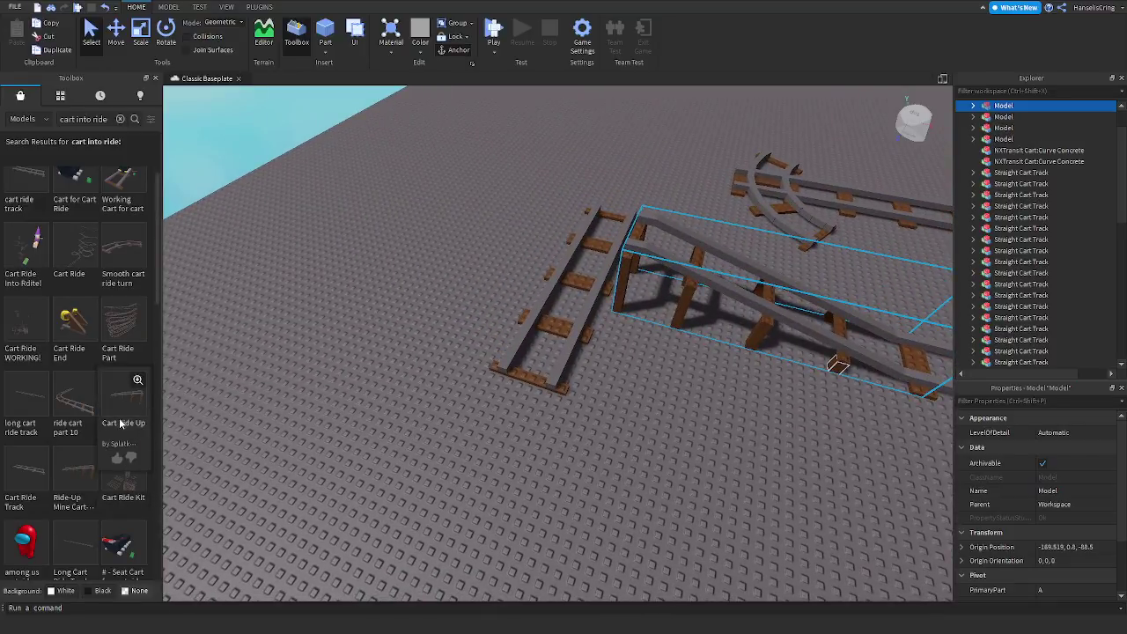
pyautogui.scroll(1, 121, 425)
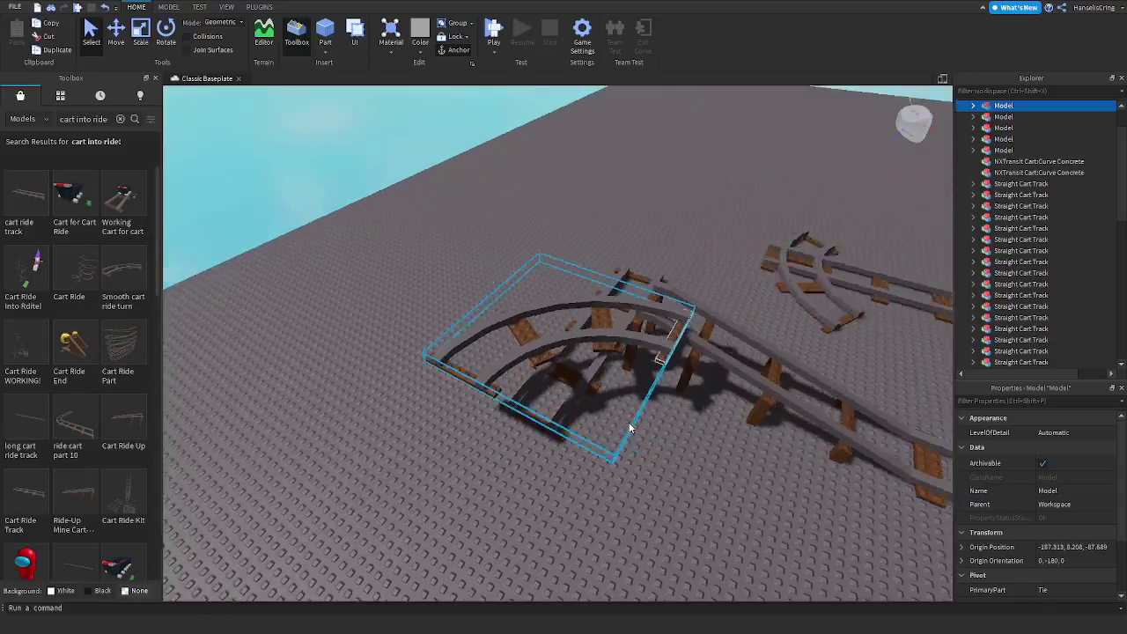
pyautogui.moveTo(631, 428); pyautogui.dragTo(630, 428, button='right')
pyautogui.moveTo(630, 428); pyautogui.dragTo(657, 445)
pyautogui.press('d')
pyautogui.press('s')
pyautogui.press('d')
pyautogui.press('s')
pyautogui.press('d')
pyautogui.moveTo(657, 445); pyautogui.dragTo(657, 445, button='right')
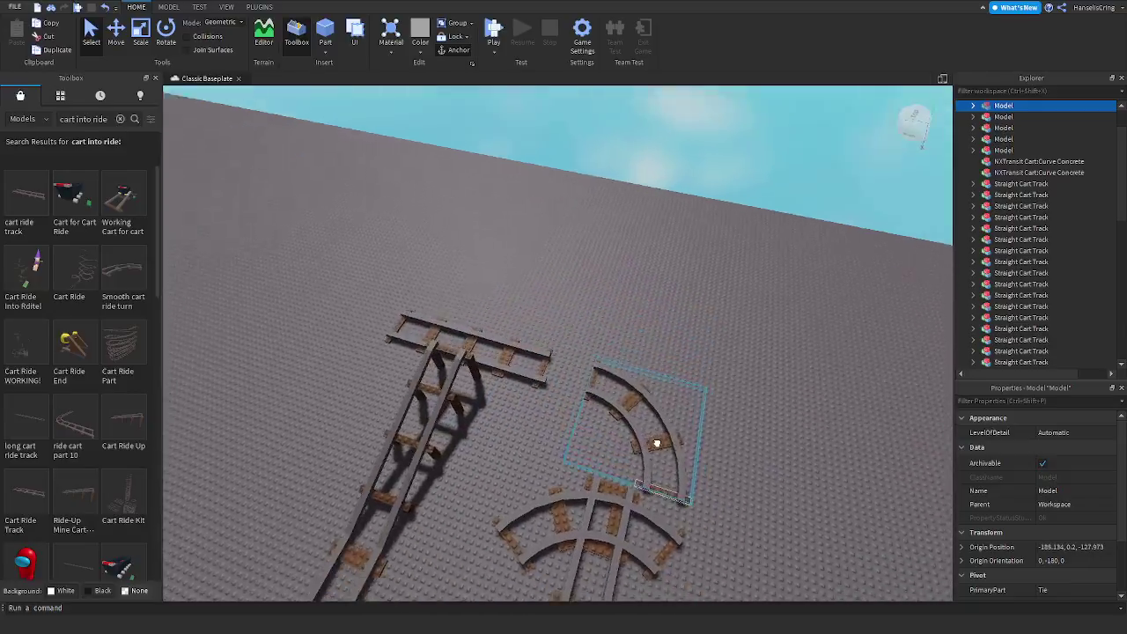
pyautogui.moveTo(657, 445); pyautogui.dragTo(657, 444)
pyautogui.moveTo(657, 445); pyautogui.dragTo(657, 444, button='right')
pyautogui.moveTo(657, 444); pyautogui.dragTo(629, 446)
pyautogui.press('d')
pyautogui.moveTo(657, 444); pyautogui.dragTo(629, 445, button='right')
pyautogui.moveTo(629, 445); pyautogui.dragTo(625, 447)
pyautogui.moveTo(629, 446); pyautogui.dragTo(625, 448, button='right')
pyautogui.press('a')
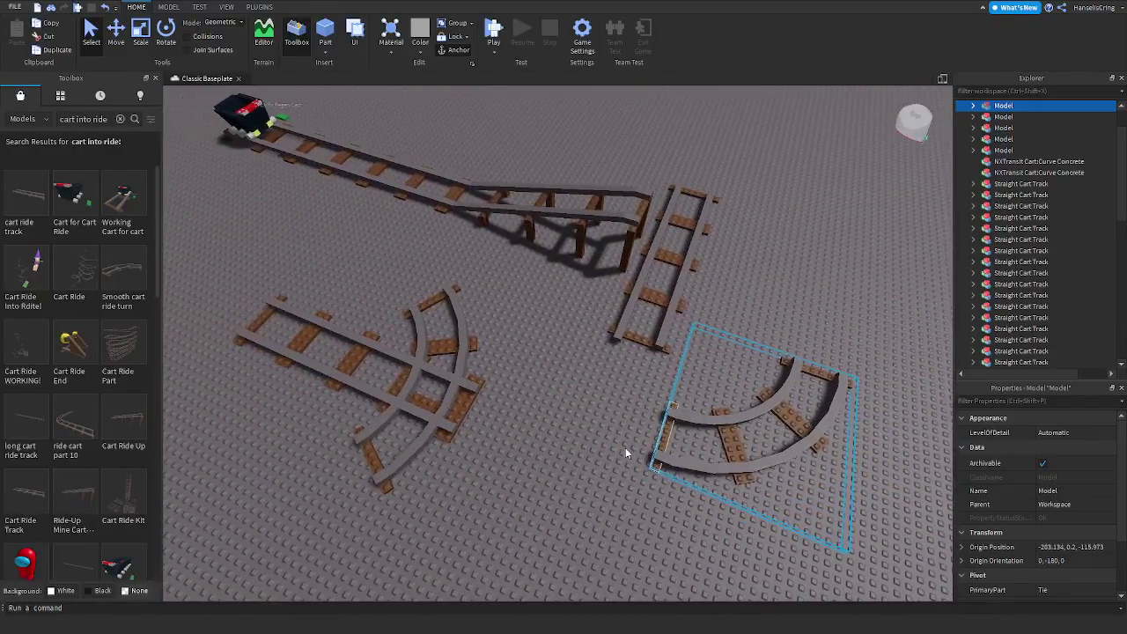
# Clear the long track from the ramp's high end and attach a second Ride-Up Mine Cart model there, sloping down
pyautogui.moveTo(669, 324); pyautogui.dragTo(690, 293)
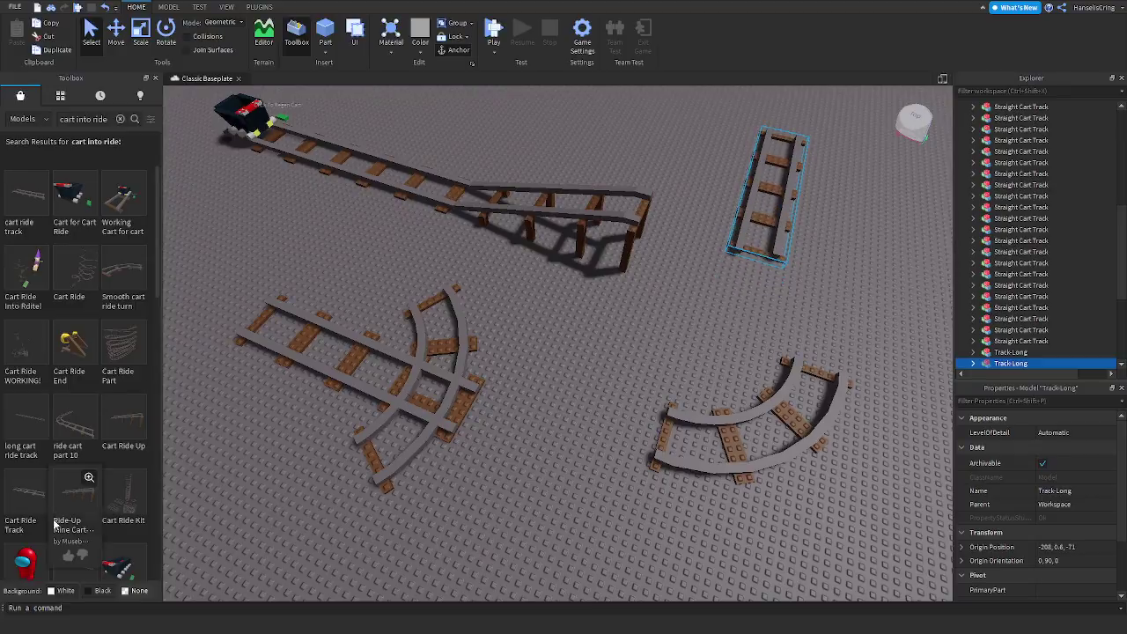
pyautogui.moveTo(69, 502); pyautogui.dragTo(406, 363)
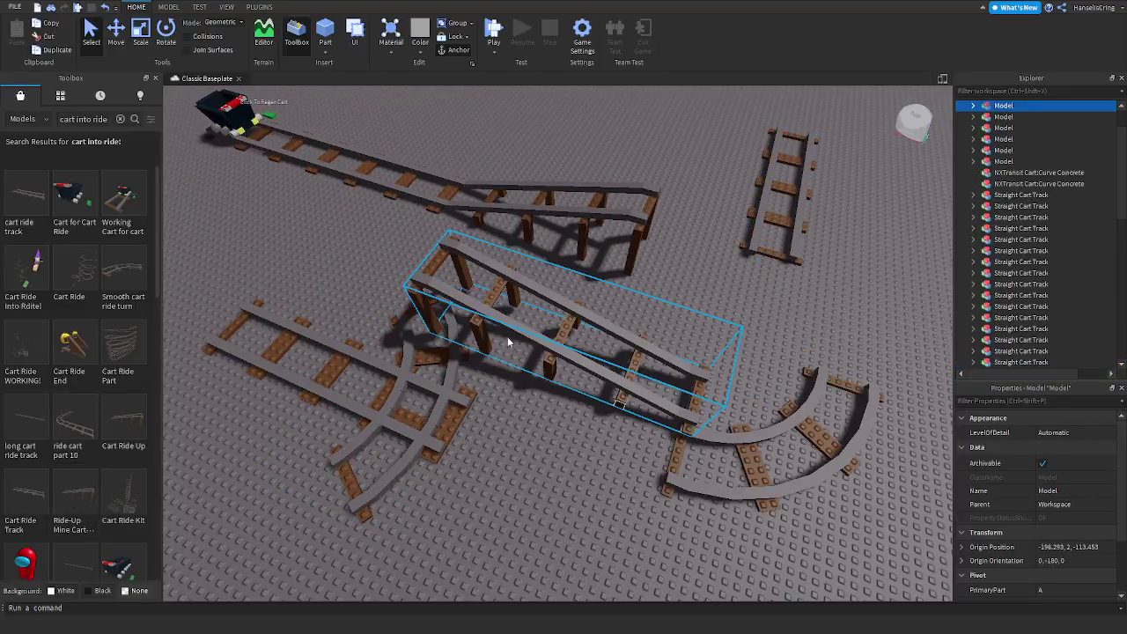
pyautogui.moveTo(500, 313); pyautogui.dragTo(705, 289)
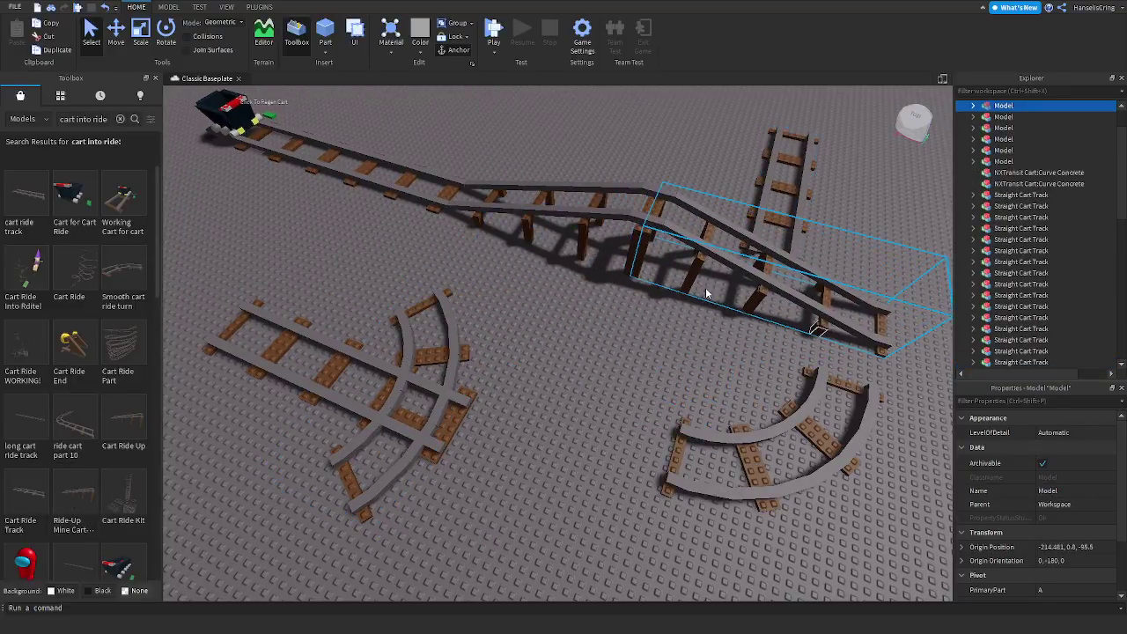
# Try to join the curved track to the low end of the descending ramp
pyautogui.moveTo(582, 351); pyautogui.dragTo(603, 343, button='right')
pyautogui.press('d')
pyautogui.moveTo(534, 393); pyautogui.dragTo(728, 326)
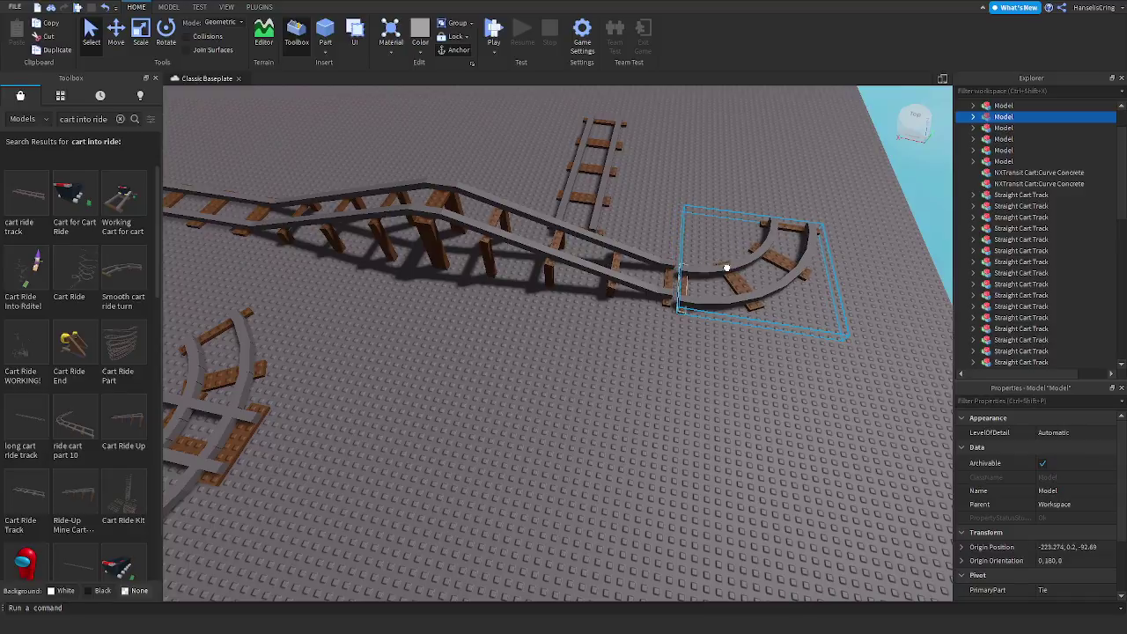
pyautogui.click(724, 367)
pyautogui.moveTo(724, 367); pyautogui.dragTo(735, 352, button='right')
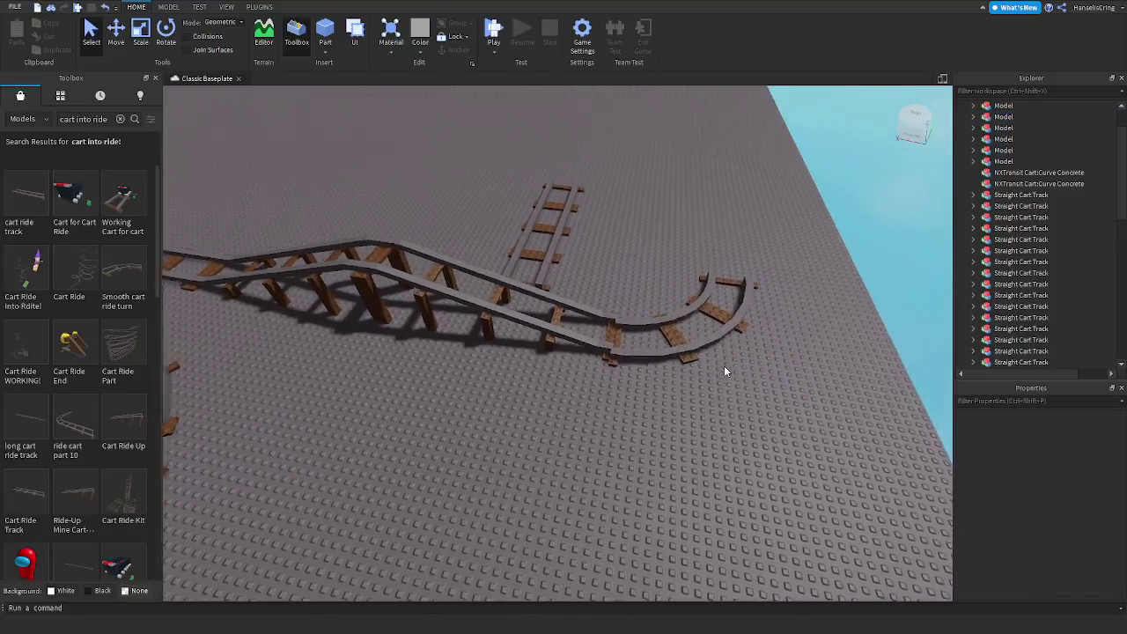
# Detach the curved track from the descending ramp and set it aside on open ground away from the ride
pyautogui.scroll(5, 724, 366)
pyautogui.moveTo(653, 363); pyautogui.dragTo(654, 361)
pyautogui.scroll(-5, 652, 373)
pyautogui.moveTo(653, 373); pyautogui.dragTo(652, 373, button='right')
pyautogui.moveTo(652, 373); pyautogui.dragTo(667, 380)
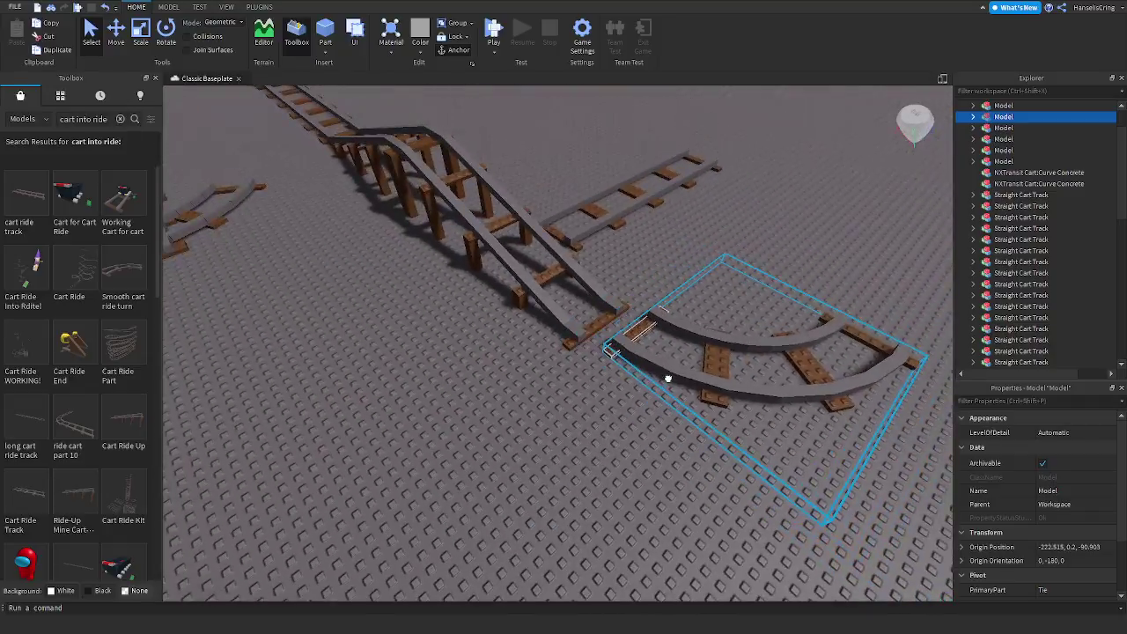
pyautogui.moveTo(666, 380); pyautogui.dragTo(675, 381, button='right')
pyautogui.moveTo(676, 381); pyautogui.dragTo(449, 185)
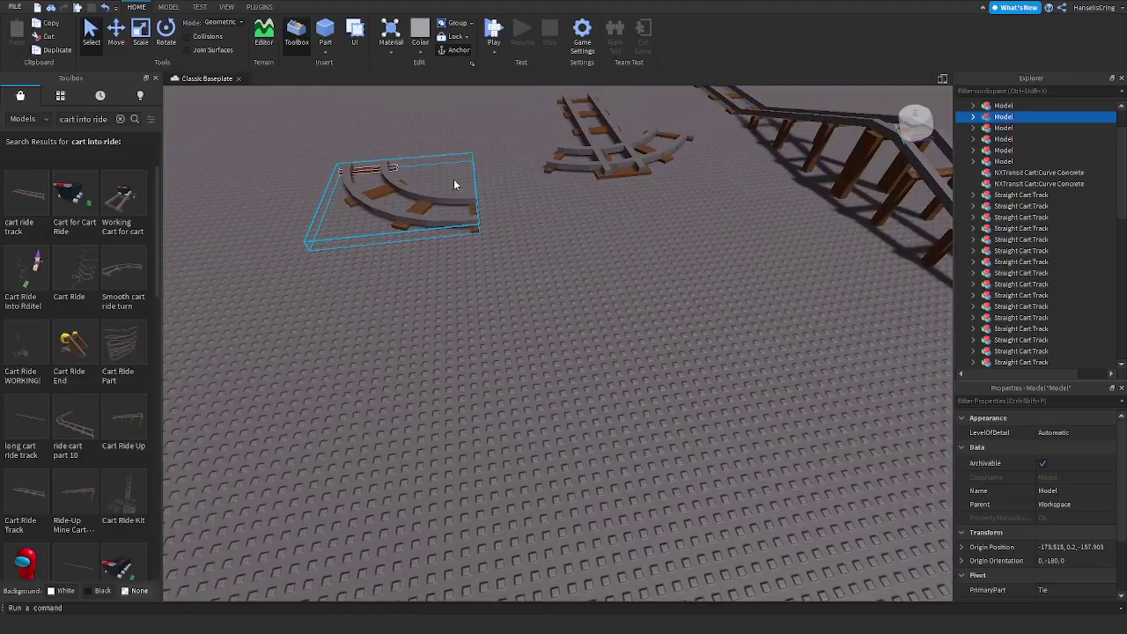
# Try the other curved track at the descending ramp's low end, and set it aside on open ground beside the ride
pyautogui.moveTo(567, 168); pyautogui.dragTo(569, 381)
pyautogui.hotkey('ctrl', 'r')
pyautogui.hotkey('ctrl', 'r')
pyautogui.hotkey('ctrl', 'r')
pyautogui.hotkey('ctrl', 'r')
pyautogui.moveTo(686, 277); pyautogui.dragTo(656, 289, button='right')
pyautogui.click(696, 288)
pyautogui.moveTo(702, 320); pyautogui.dragTo(354, 244)
pyautogui.moveTo(703, 306); pyautogui.dragTo(701, 298, button='right')
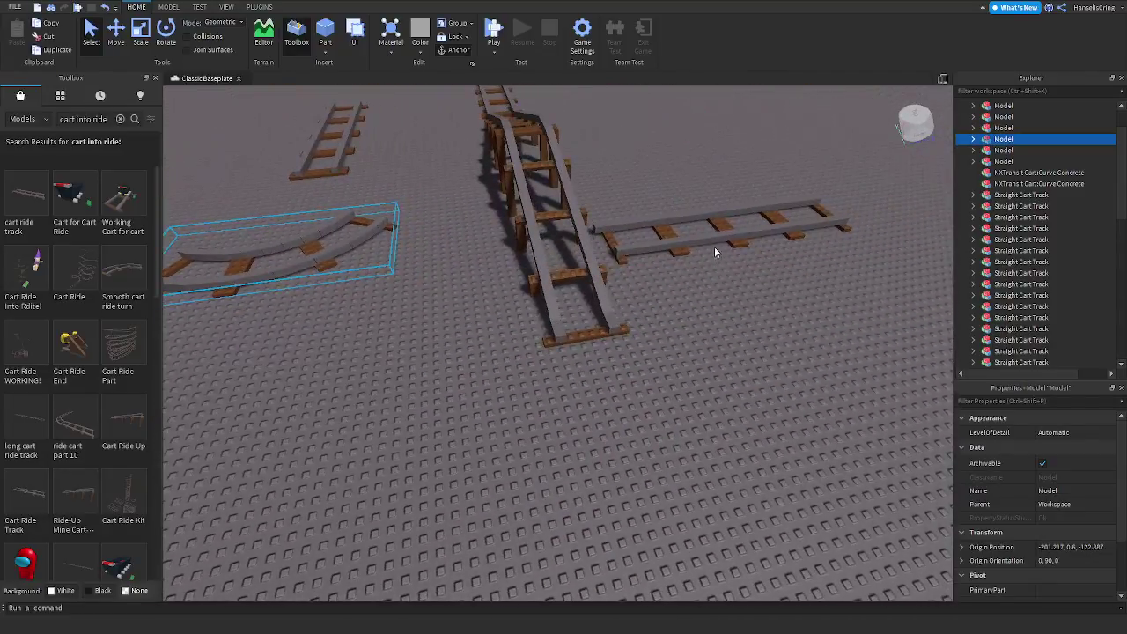
# Try the rotated long track at the descending ramp's low end, and set it aside beyond the loose curved tracks
pyautogui.moveTo(743, 236); pyautogui.dragTo(803, 373)
pyautogui.hotkey('ctrl', 'r')
pyautogui.moveTo(803, 373); pyautogui.dragTo(803, 372, button='right')
pyautogui.moveTo(802, 372); pyautogui.dragTo(708, 375)
pyautogui.scroll(-5, 855, 373)
pyautogui.moveTo(855, 372); pyautogui.dragTo(854, 372, button='right')
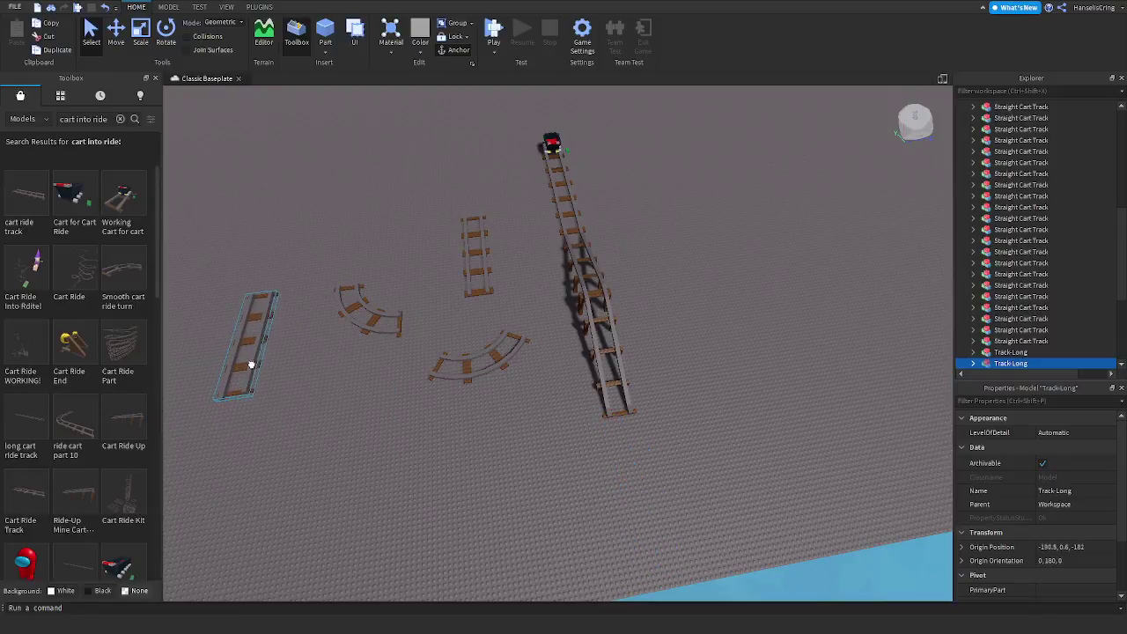
pyautogui.moveTo(478, 377); pyautogui.dragTo(474, 368, button='right')
pyautogui.scroll(3, 474, 368)
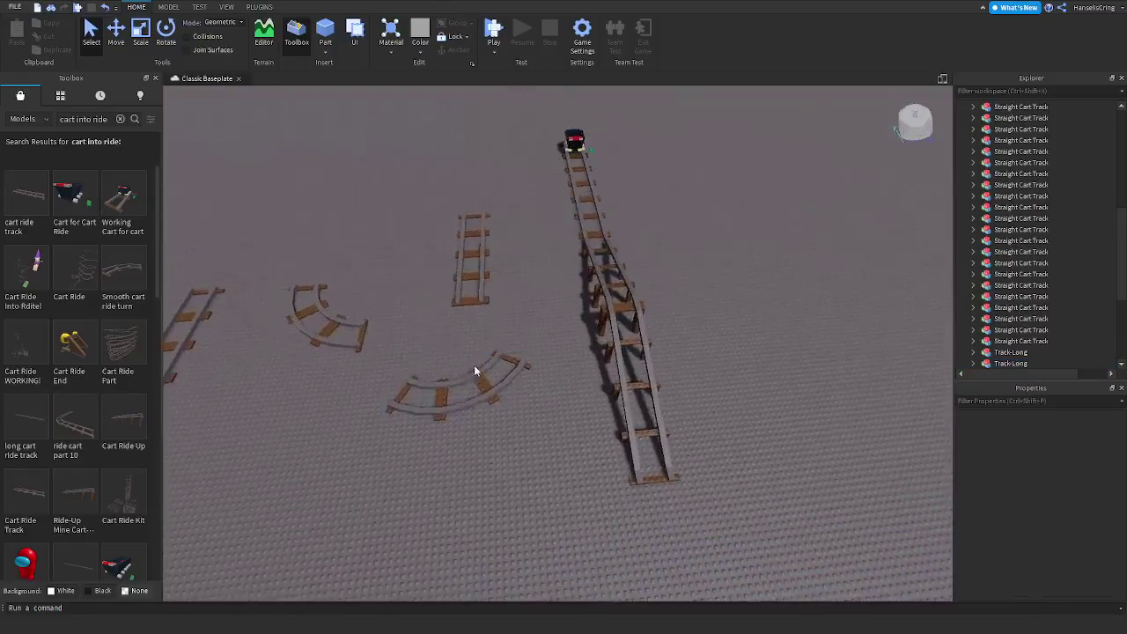
# Try the curved track against the descending ramp's low end, and set it aside on open ground across the ride
pyautogui.moveTo(496, 399); pyautogui.dragTo(506, 410)
pyautogui.moveTo(496, 399); pyautogui.dragTo(506, 410, button='right')
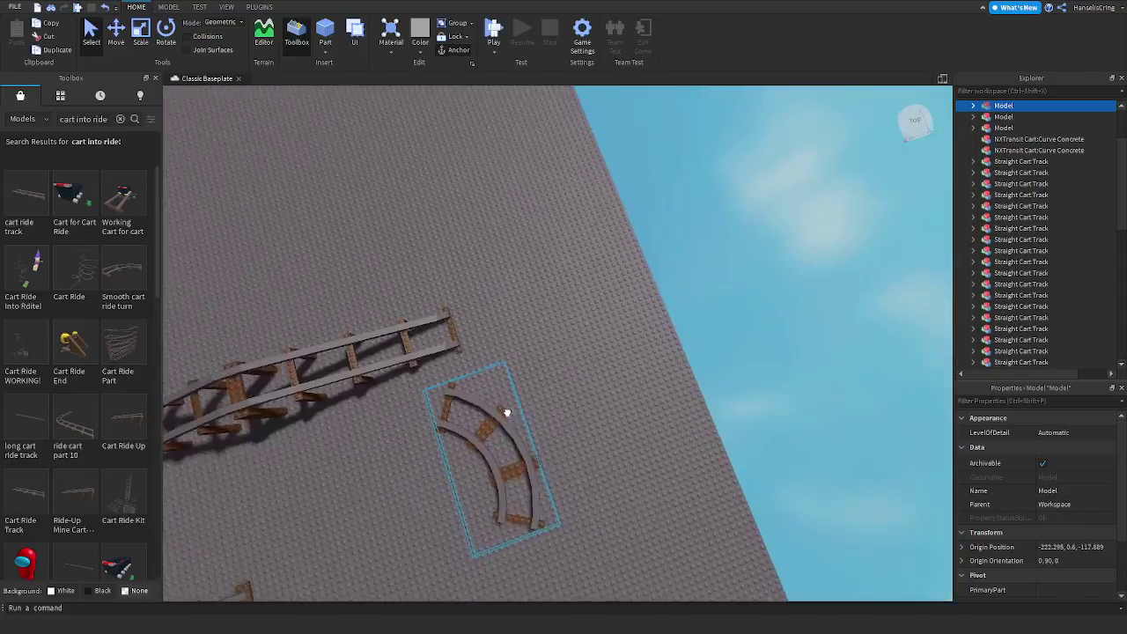
pyautogui.moveTo(505, 411); pyautogui.dragTo(505, 411)
pyautogui.moveTo(506, 410); pyautogui.dragTo(506, 410, button='right')
pyautogui.moveTo(505, 410); pyautogui.dragTo(504, 412)
pyautogui.moveTo(505, 411); pyautogui.dragTo(506, 410, button='right')
pyautogui.moveTo(504, 412); pyautogui.dragTo(540, 377)
pyautogui.hotkey('ctrl', 'r')
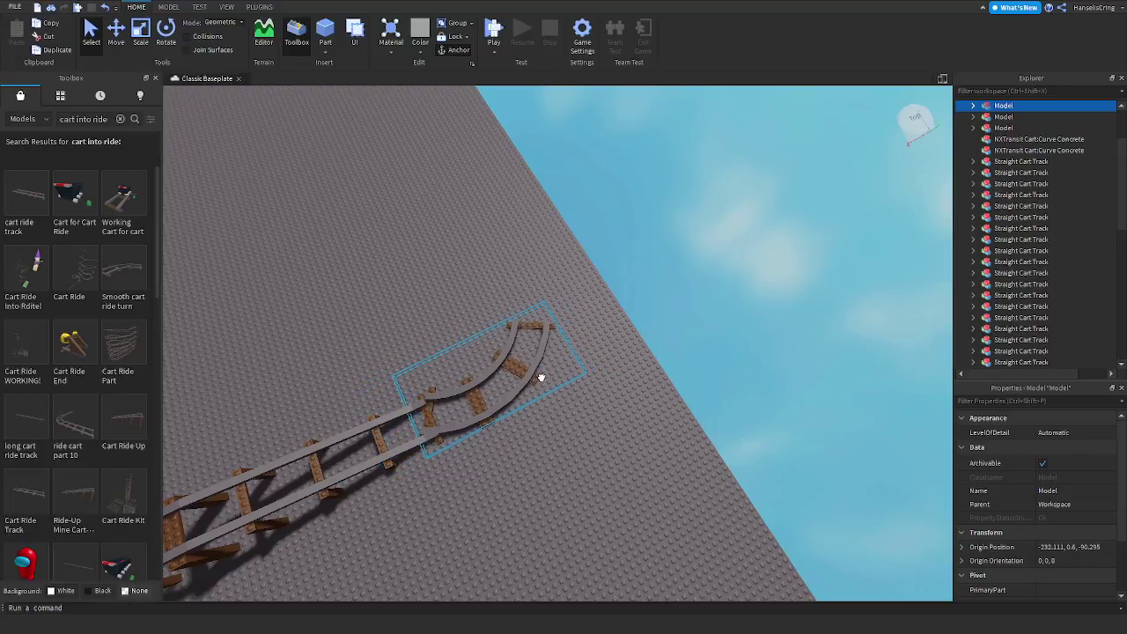
pyautogui.moveTo(541, 379); pyautogui.dragTo(540, 378, button='right')
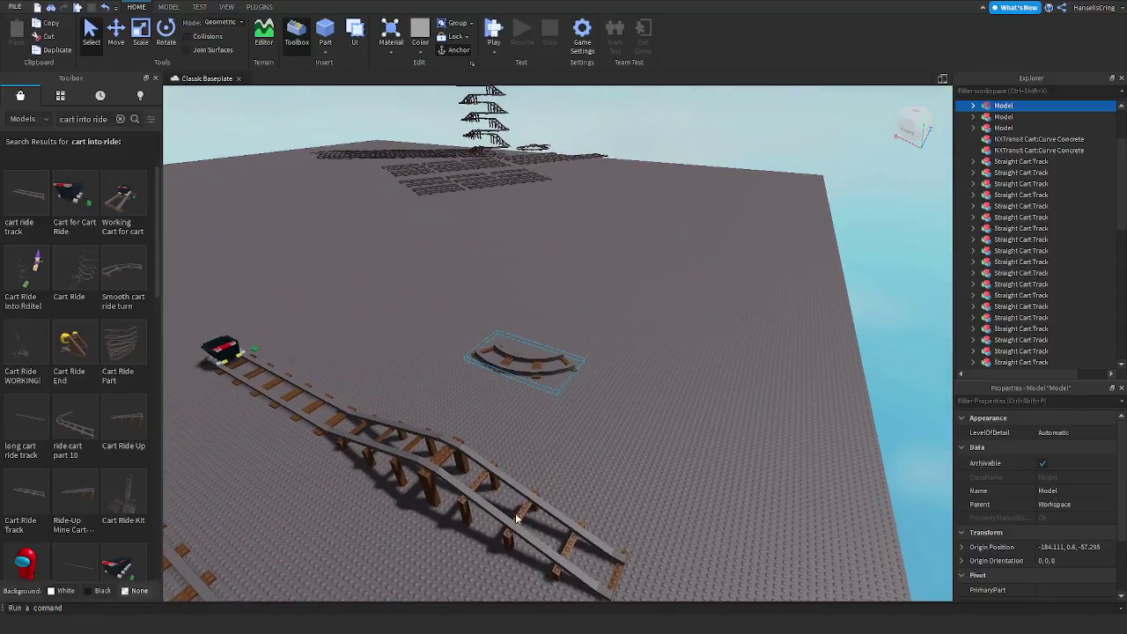
# Start a playtest and walk the character across the baseplate to the cart
pyautogui.click(494, 29)
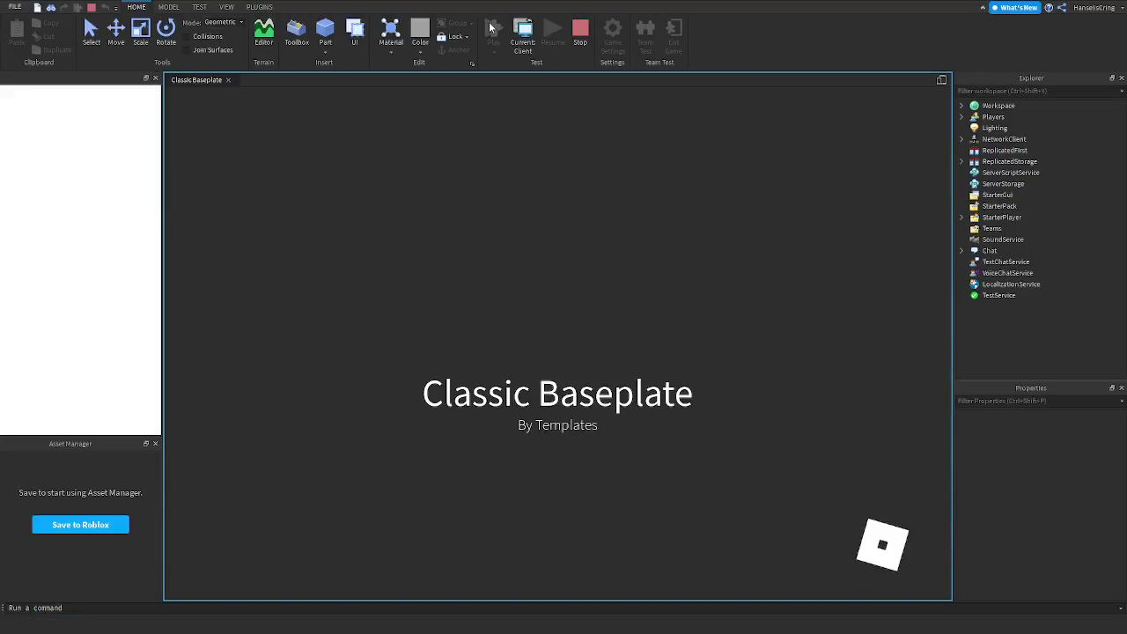
pyautogui.press('w')
pyautogui.scroll(-5, 519, 226)
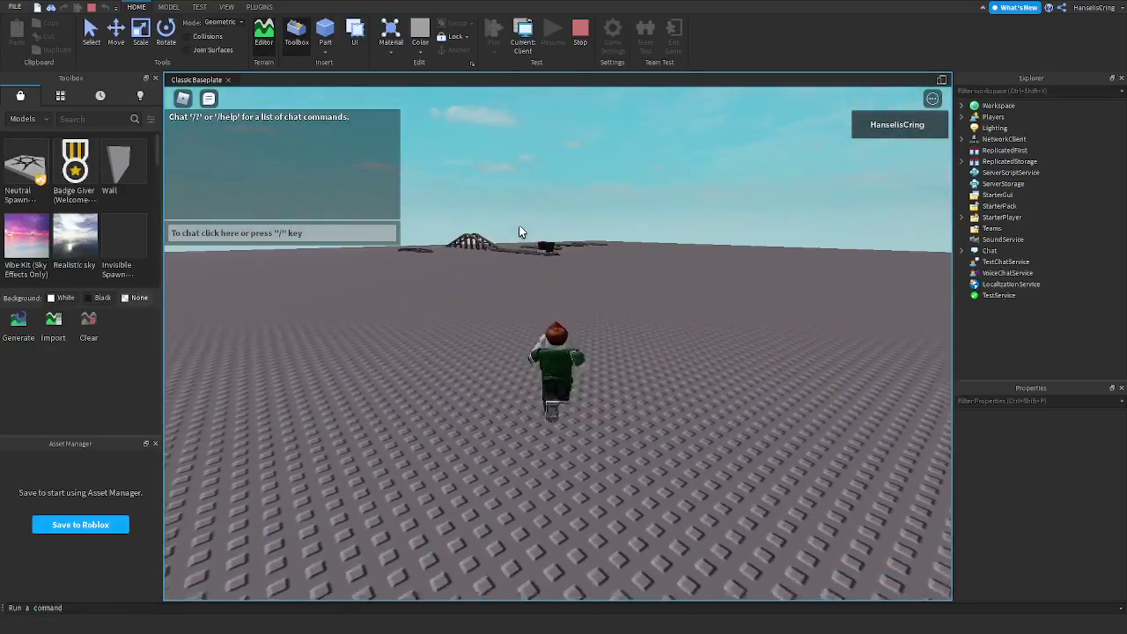
pyautogui.moveTo(519, 226); pyautogui.dragTo(519, 226, button='right')
pyautogui.scroll(3, 519, 226)
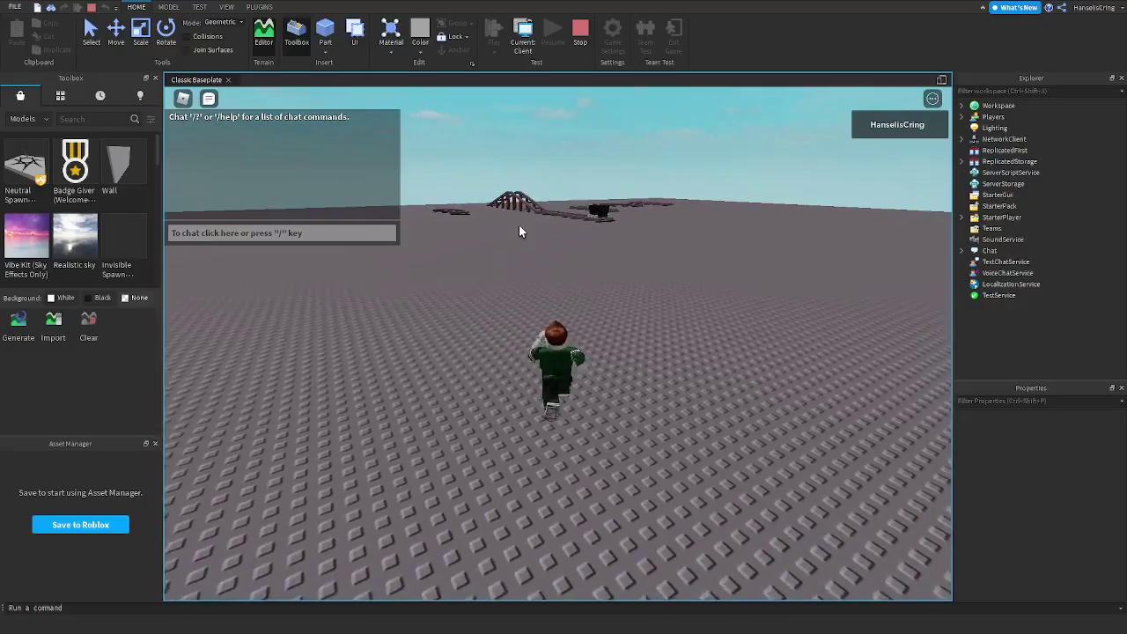
pyautogui.press('w')
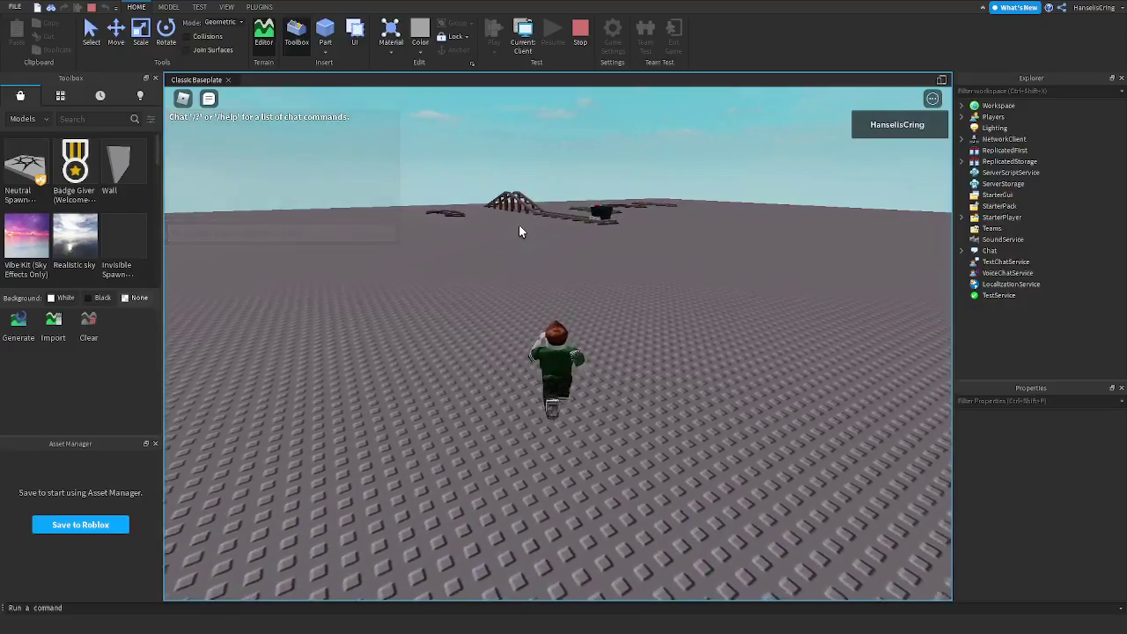
pyautogui.press('w')
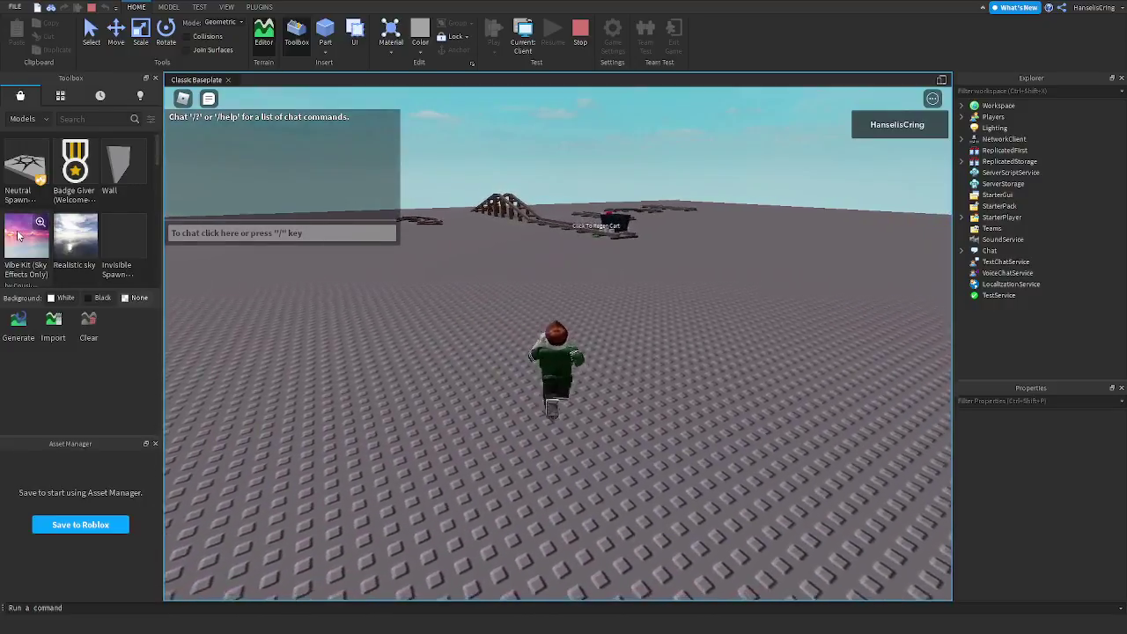
pyautogui.press('w')
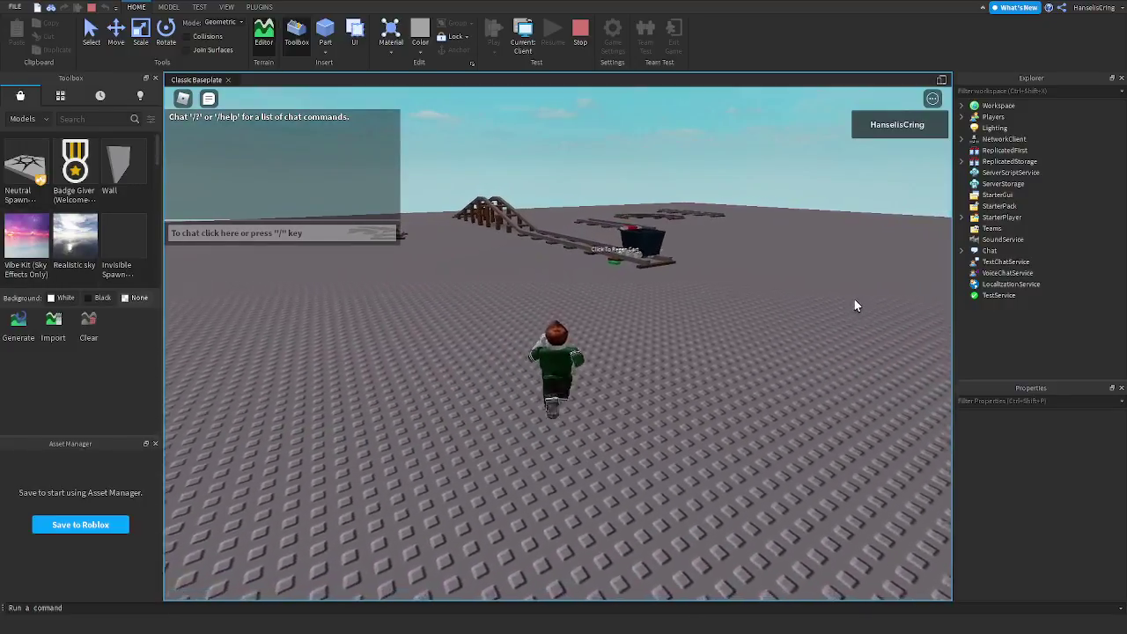
pyautogui.press('w')
pyautogui.moveTo(675, 304); pyautogui.dragTo(676, 303, button='right')
# Board the cart, test the ride along the track, and end the playtest
pyautogui.press('space')
pyautogui.click(550, 297)
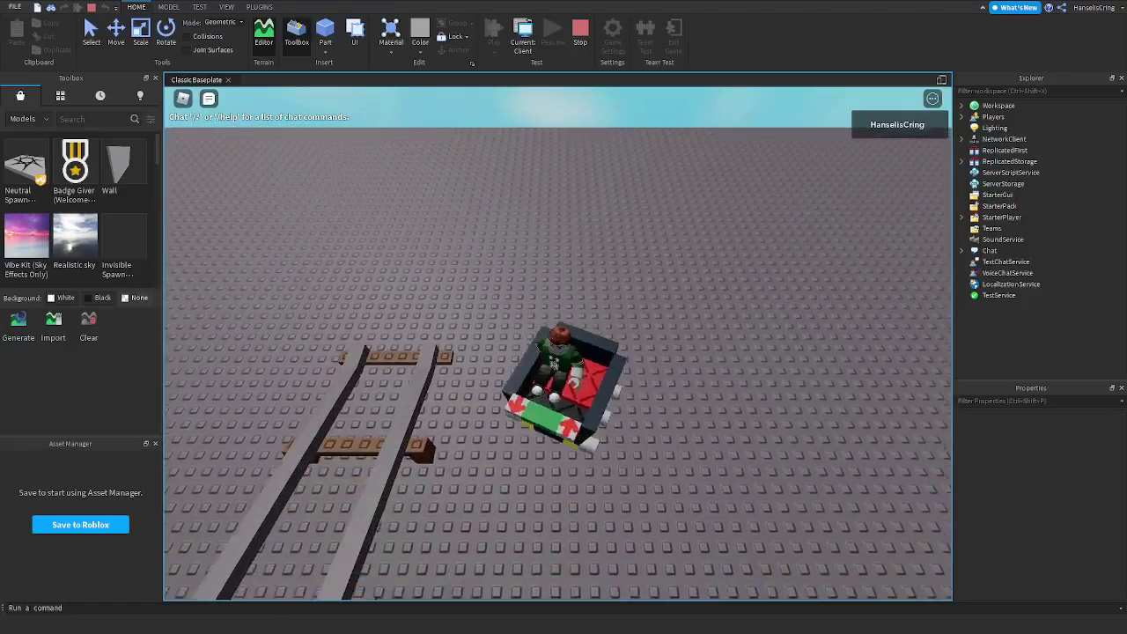
pyautogui.moveTo(661, 266); pyautogui.dragTo(642, 70, button='right')
pyautogui.click(581, 34)
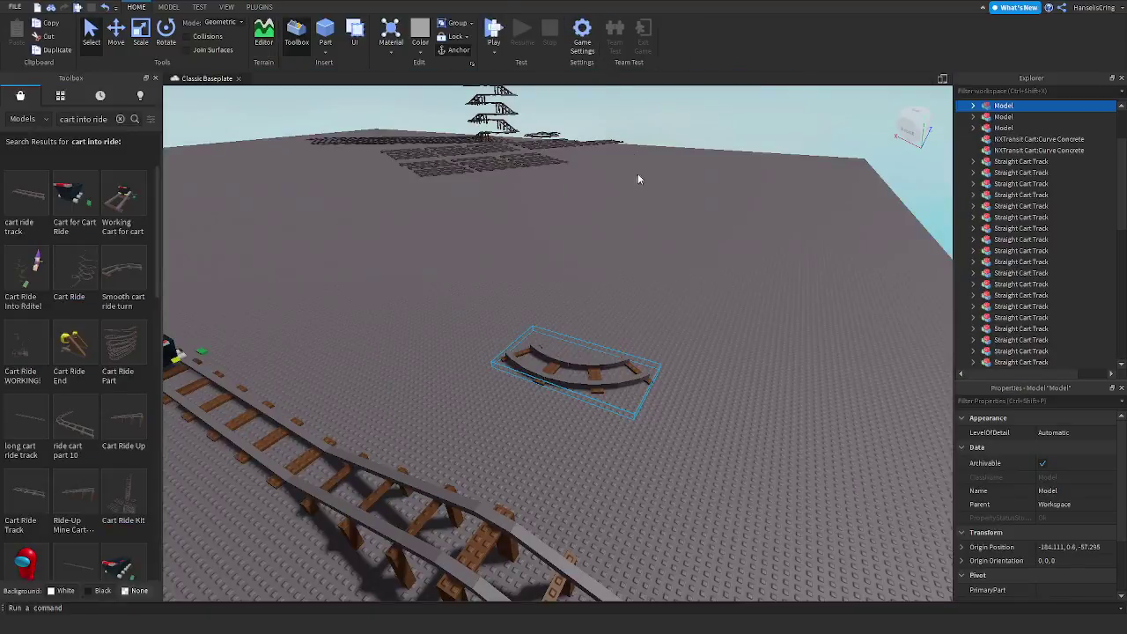
# Insert a Bump Cart Ride Track model on the ground beyond the descending ramp's low end
pyautogui.press('s')
pyautogui.moveTo(637, 175); pyautogui.dragTo(645, 197, button='right')
pyautogui.press('w')
pyautogui.press('w')
pyautogui.press('w')
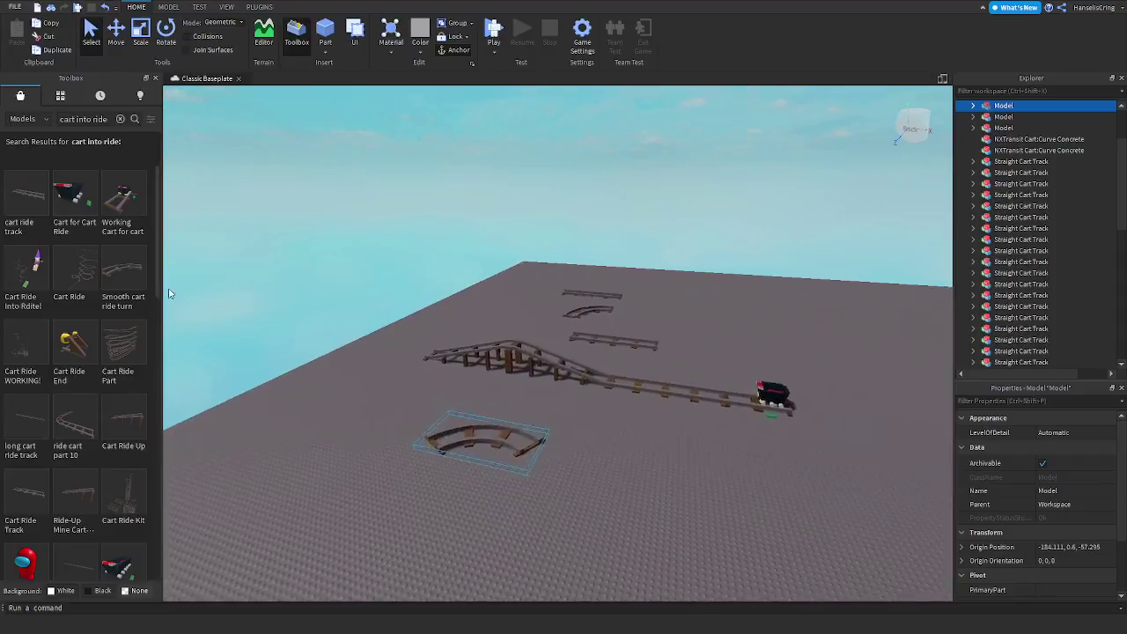
pyautogui.press('w')
pyautogui.press('a')
pyautogui.press('d')
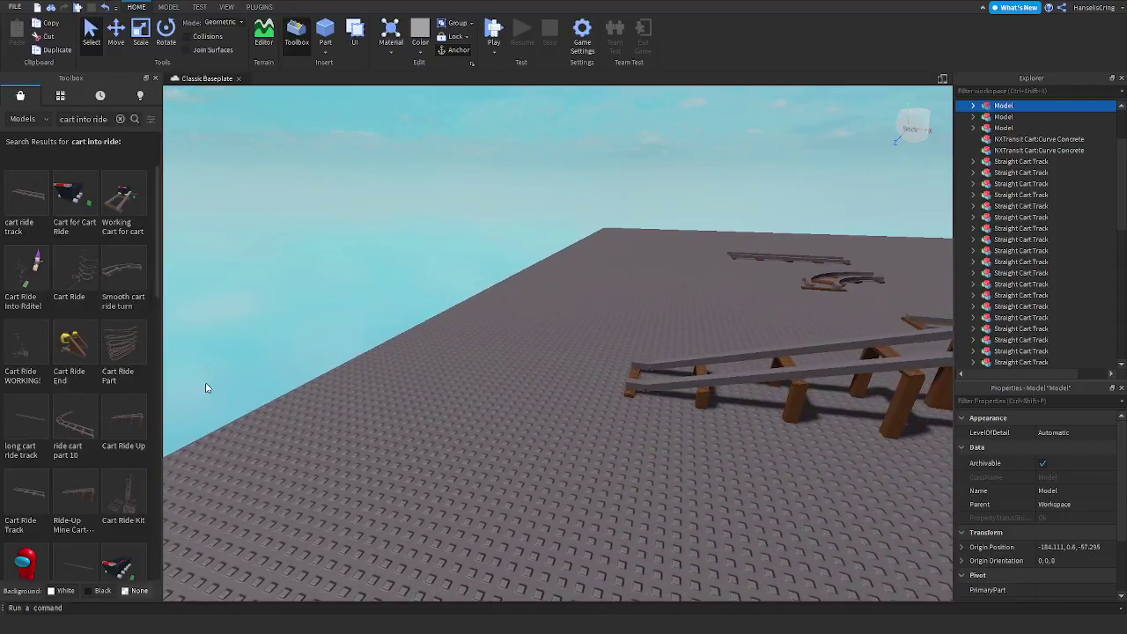
pyautogui.scroll(-2, 95, 495)
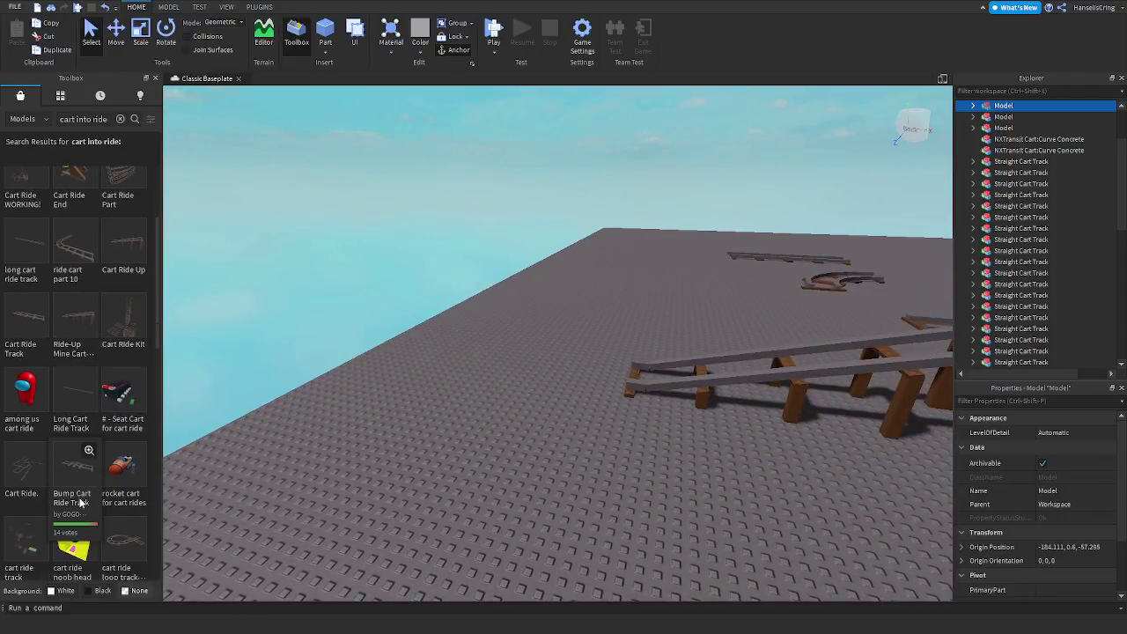
pyautogui.press('w')
pyautogui.moveTo(616, 392); pyautogui.dragTo(615, 386, button='right')
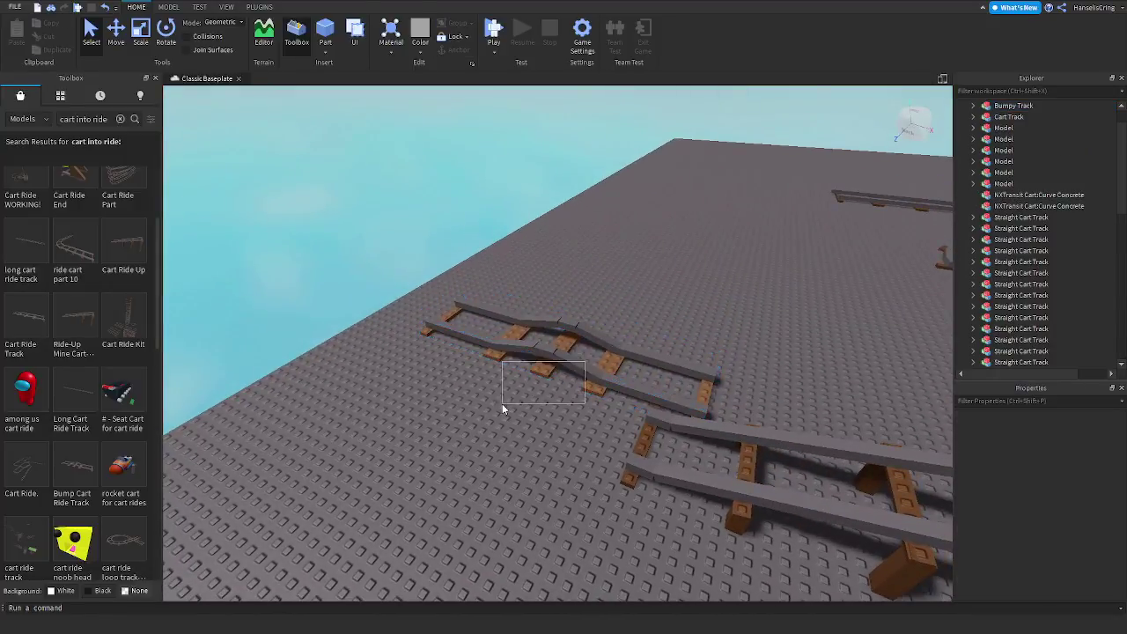
pyautogui.moveTo(551, 359); pyautogui.dragTo(484, 403)
# Move the cart's starting section and give it a quarter turn so the ride heads in a new direction
pyautogui.press('w')
pyautogui.moveTo(527, 411); pyautogui.dragTo(532, 411, button='right')
pyautogui.press('w')
pyautogui.moveTo(679, 344); pyautogui.dragTo(677, 343, button='right')
pyautogui.press('d')
pyautogui.moveTo(670, 335); pyautogui.dragTo(722, 341)
pyautogui.moveTo(723, 341); pyautogui.dragTo(724, 342, button='right')
pyautogui.moveTo(722, 341); pyautogui.dragTo(724, 313)
pyautogui.press('r')
# Rotate the straight track and join it to the cart's starting section
pyautogui.moveTo(401, 305); pyautogui.dragTo(506, 367)
pyautogui.press('d')
pyautogui.press('s')
pyautogui.moveTo(507, 367); pyautogui.dragTo(508, 367, button='right')
pyautogui.moveTo(506, 367); pyautogui.dragTo(577, 381)
pyautogui.press('r')
pyautogui.press('d')
pyautogui.moveTo(659, 358); pyautogui.dragTo(659, 355, button='right')
pyautogui.moveTo(546, 390); pyautogui.dragTo(565, 408)
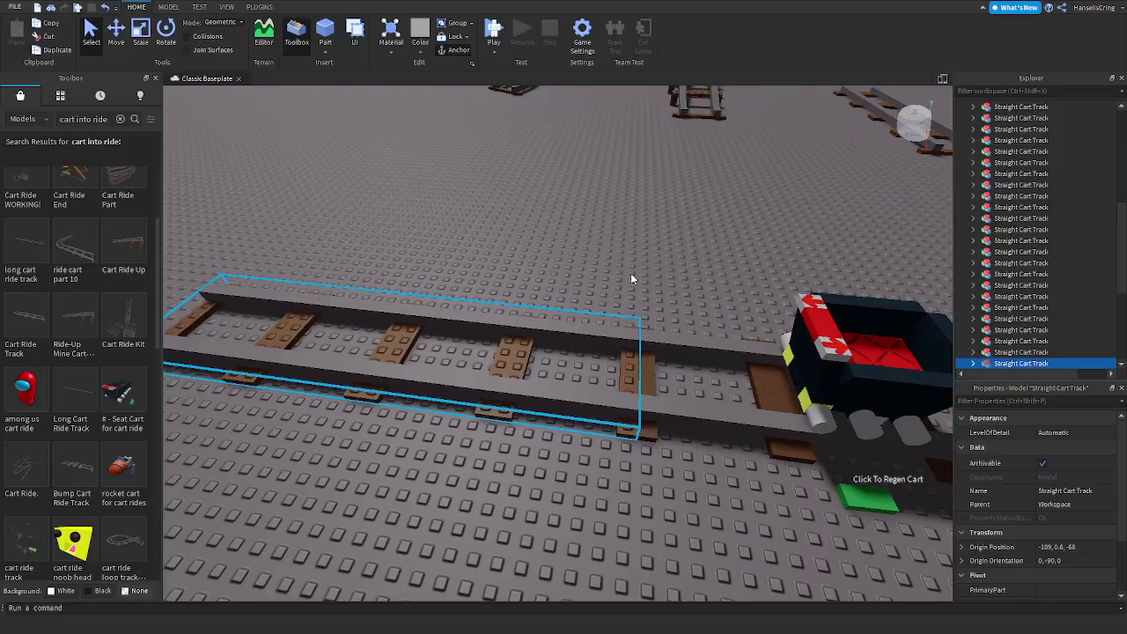
# Rotate the ascending ramp and attach its low end to the far end of the straight track
pyautogui.moveTo(667, 226); pyautogui.dragTo(669, 255, button='right')
pyautogui.click(666, 225)
pyautogui.press('w')
pyautogui.click(672, 262)
pyautogui.moveTo(670, 262); pyautogui.dragTo(612, 164)
pyautogui.press('r')
pyautogui.press('r')
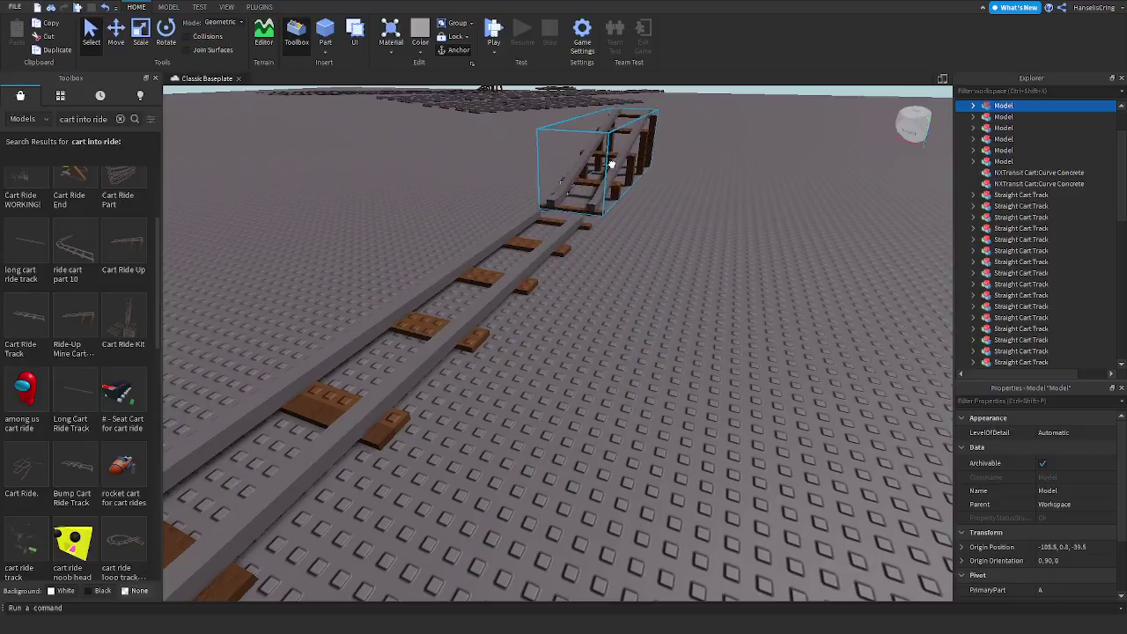
pyautogui.moveTo(607, 168); pyautogui.dragTo(609, 234, button='right')
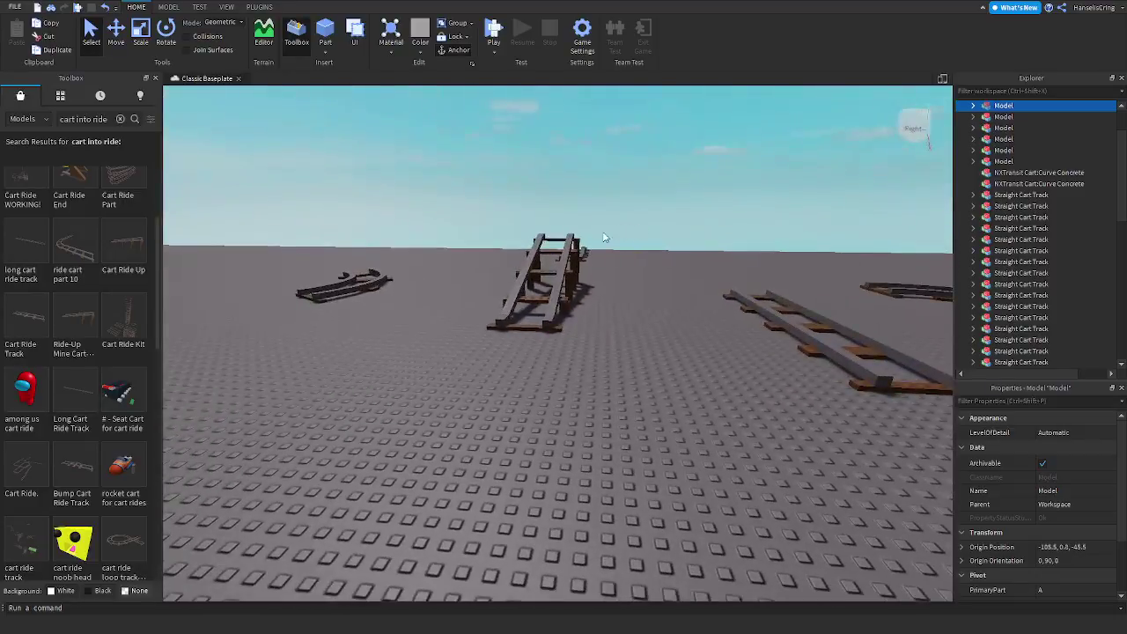
# Move the descending ramp to the relocated ride, rotate it, and join its high end to the ascending ramp's high end
pyautogui.moveTo(578, 247); pyautogui.dragTo(449, 251)
pyautogui.moveTo(578, 248); pyautogui.dragTo(448, 251, button='right')
pyautogui.moveTo(448, 251); pyautogui.dragTo(448, 250)
pyautogui.moveTo(448, 251); pyautogui.dragTo(449, 250, button='right')
pyautogui.press('w')
pyautogui.moveTo(449, 250); pyautogui.dragTo(449, 250)
pyautogui.moveTo(448, 250); pyautogui.dragTo(449, 251, button='right')
pyautogui.moveTo(449, 250); pyautogui.dragTo(449, 250)
pyautogui.moveTo(449, 250); pyautogui.dragTo(448, 250, button='right')
pyautogui.moveTo(449, 251); pyautogui.dragTo(466, 219)
pyautogui.moveTo(466, 222); pyautogui.dragTo(466, 219, button='right')
pyautogui.moveTo(466, 219); pyautogui.dragTo(472, 221)
pyautogui.moveTo(466, 219); pyautogui.dragTo(471, 221, button='right')
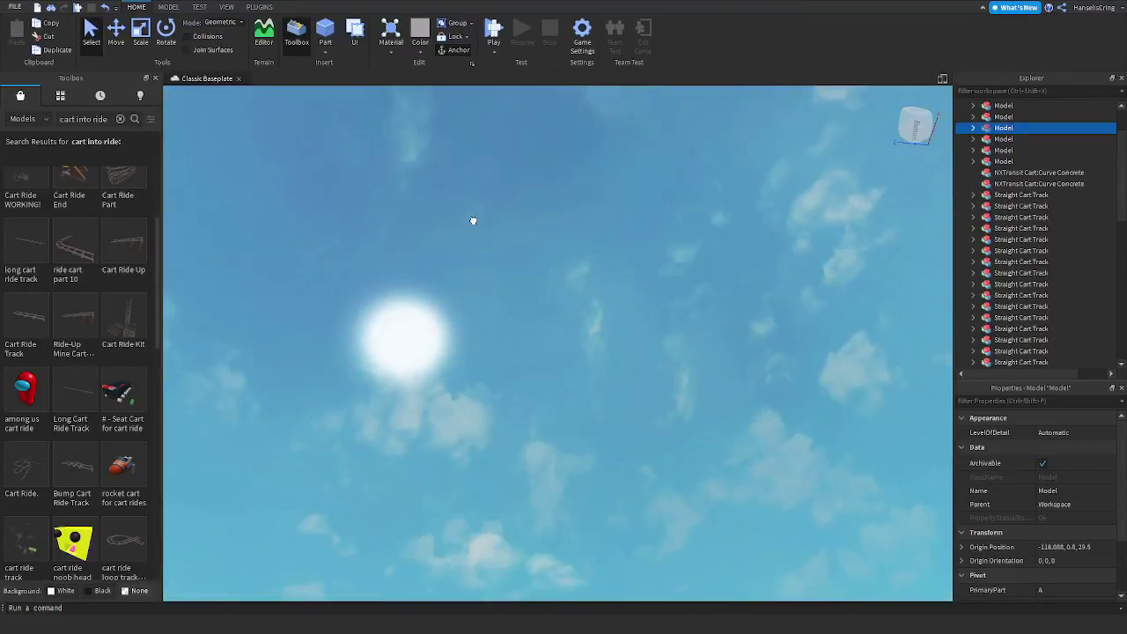
pyautogui.moveTo(472, 222); pyautogui.dragTo(709, 390)
pyautogui.moveTo(709, 391); pyautogui.dragTo(709, 390, button='right')
pyautogui.moveTo(709, 390); pyautogui.dragTo(709, 391)
pyautogui.moveTo(709, 390); pyautogui.dragTo(709, 392, button='right')
pyautogui.moveTo(709, 391); pyautogui.dragTo(709, 388)
pyautogui.moveTo(709, 391); pyautogui.dragTo(709, 388, button='right')
pyautogui.press('r')
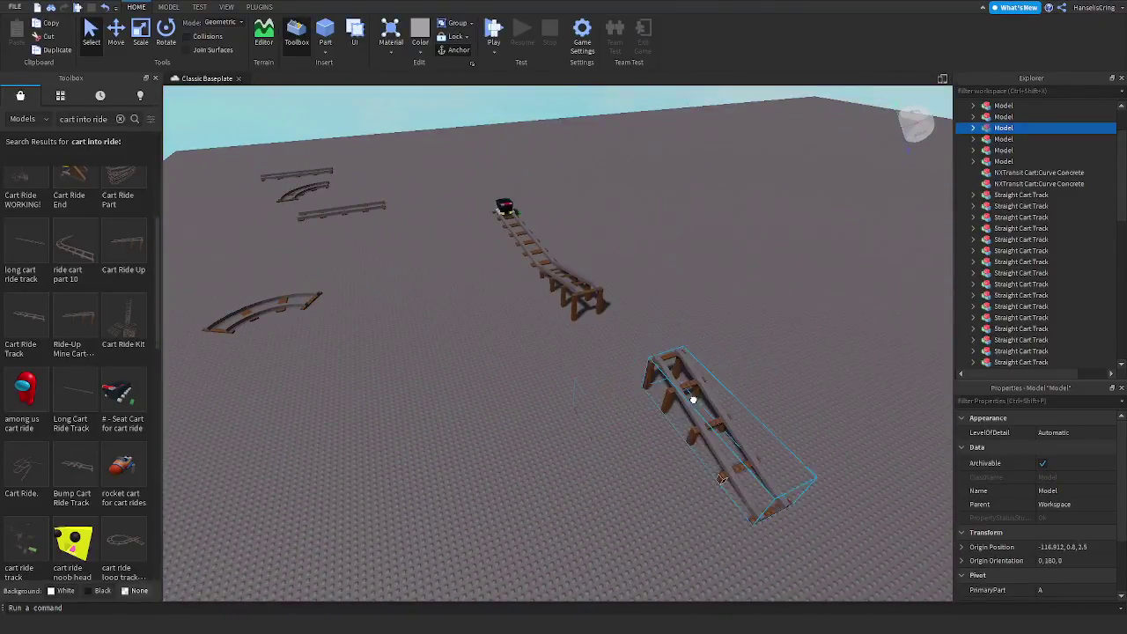
pyautogui.moveTo(616, 344); pyautogui.dragTo(625, 342)
pyautogui.moveTo(617, 344); pyautogui.dragTo(624, 343, button='right')
pyautogui.press('w')
pyautogui.moveTo(624, 342); pyautogui.dragTo(625, 342)
pyautogui.moveTo(625, 343); pyautogui.dragTo(624, 342, button='right')
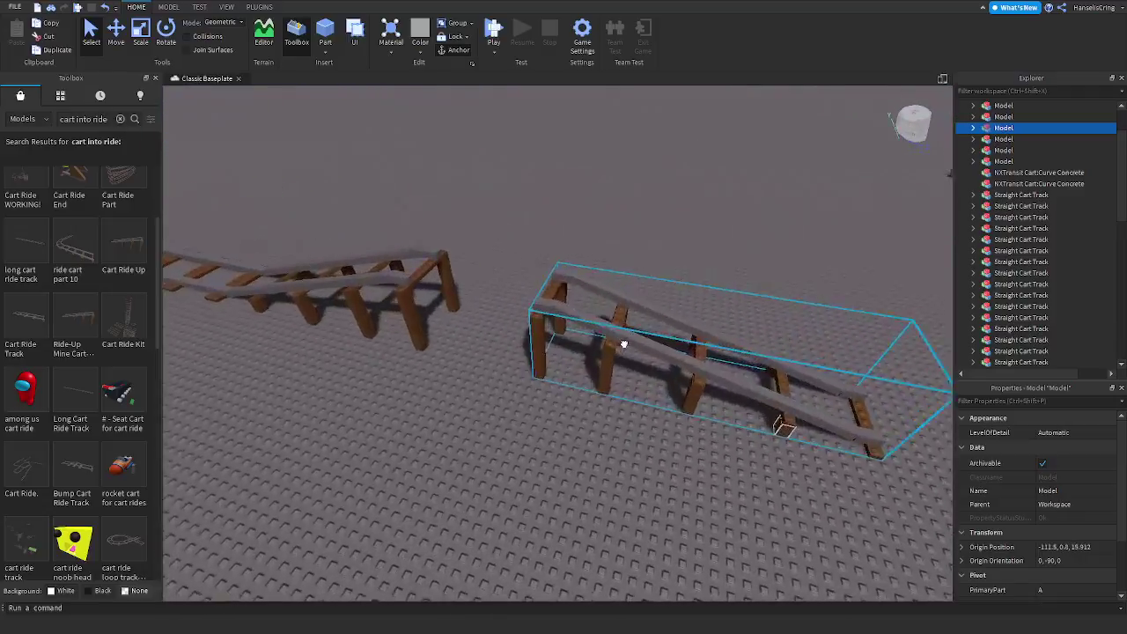
pyautogui.moveTo(625, 342); pyautogui.dragTo(628, 343)
pyautogui.moveTo(624, 342); pyautogui.dragTo(628, 343, button='right')
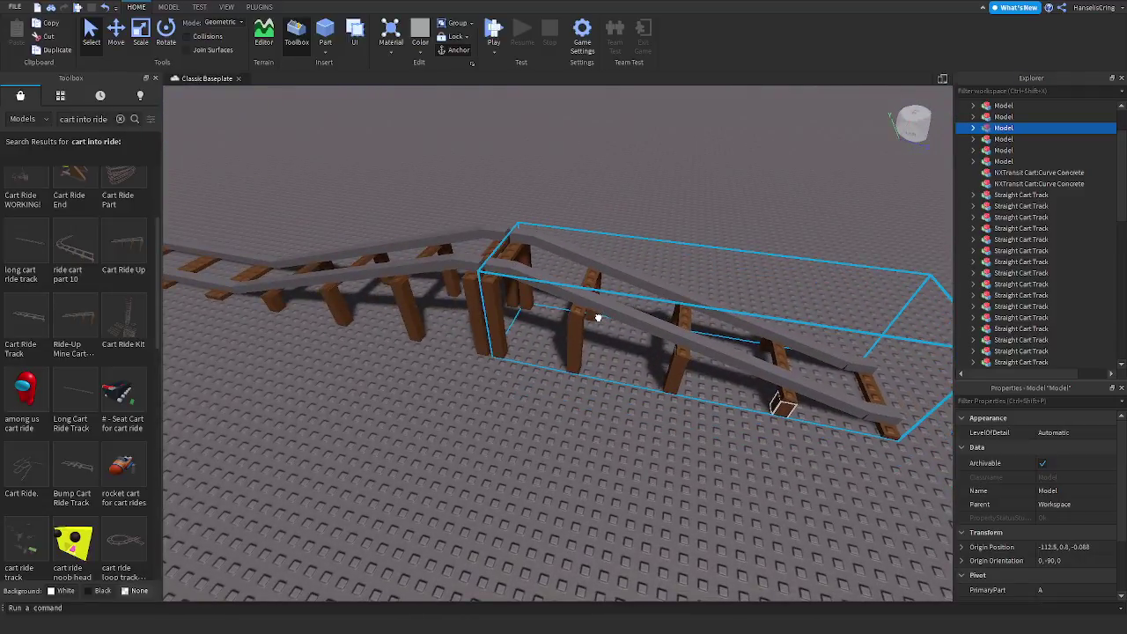
pyautogui.click(639, 222)
# Bring the bumpy track over from the baseplate's edge, rotate it, and join it to the descending ramp's low end
pyautogui.moveTo(640, 221); pyautogui.dragTo(640, 222, button='right')
pyautogui.press('w')
pyautogui.press('a')
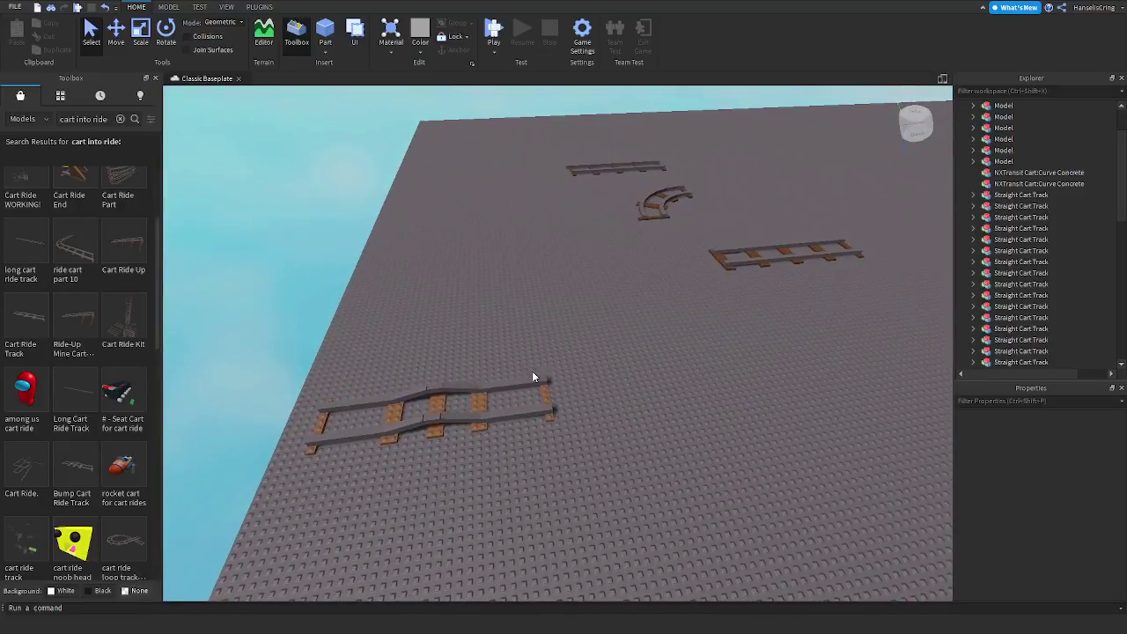
pyautogui.moveTo(476, 399); pyautogui.dragTo(680, 351)
pyautogui.moveTo(680, 350); pyautogui.dragTo(680, 351, button='right')
pyautogui.moveTo(680, 351); pyautogui.dragTo(680, 350)
pyautogui.moveTo(680, 351); pyautogui.dragTo(680, 350, button='right')
pyautogui.press('w')
pyautogui.moveTo(680, 350); pyautogui.dragTo(682, 348)
pyautogui.moveTo(680, 350); pyautogui.dragTo(682, 348, button='right')
pyautogui.moveTo(682, 348); pyautogui.dragTo(684, 338)
pyautogui.moveTo(687, 339); pyautogui.dragTo(684, 338, button='right')
pyautogui.moveTo(684, 337); pyautogui.dragTo(682, 339)
pyautogui.moveTo(684, 337); pyautogui.dragTo(683, 339, button='right')
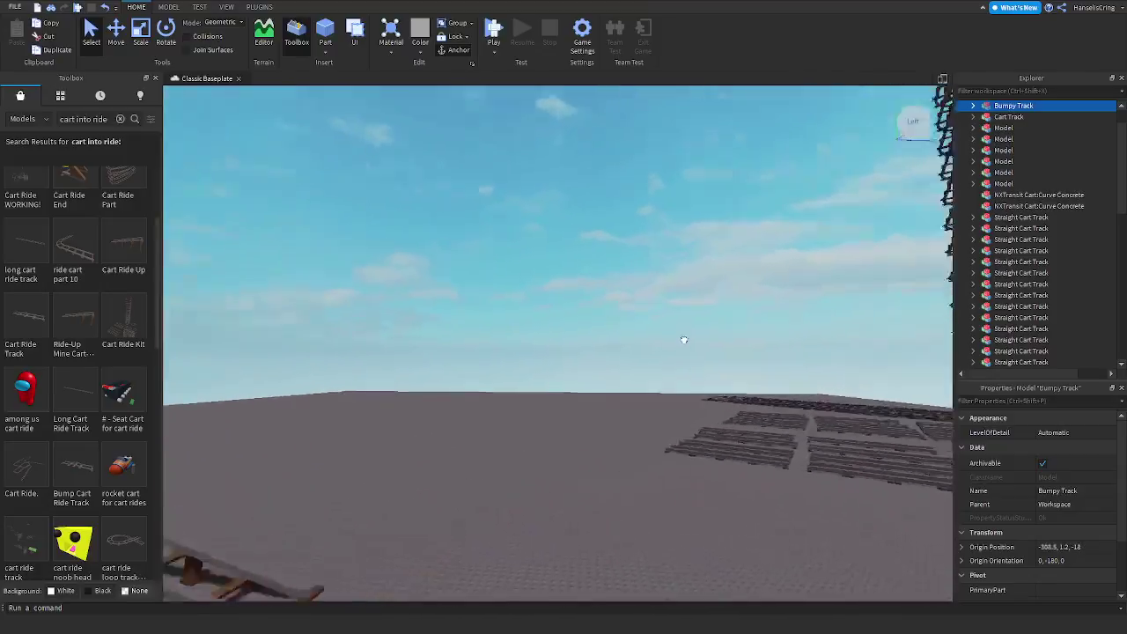
pyautogui.moveTo(682, 340); pyautogui.dragTo(685, 337)
pyautogui.moveTo(683, 339); pyautogui.dragTo(684, 337, button='right')
pyautogui.press('r')
pyautogui.moveTo(684, 337); pyautogui.dragTo(816, 323)
pyautogui.click(851, 210)
# Insert the cart ride loop track model from the Toolbox near the end of the bumpy track
pyautogui.moveTo(852, 210); pyautogui.dragTo(851, 210, button='right')
pyautogui.press('s')
pyautogui.press('d')
pyautogui.press('a')
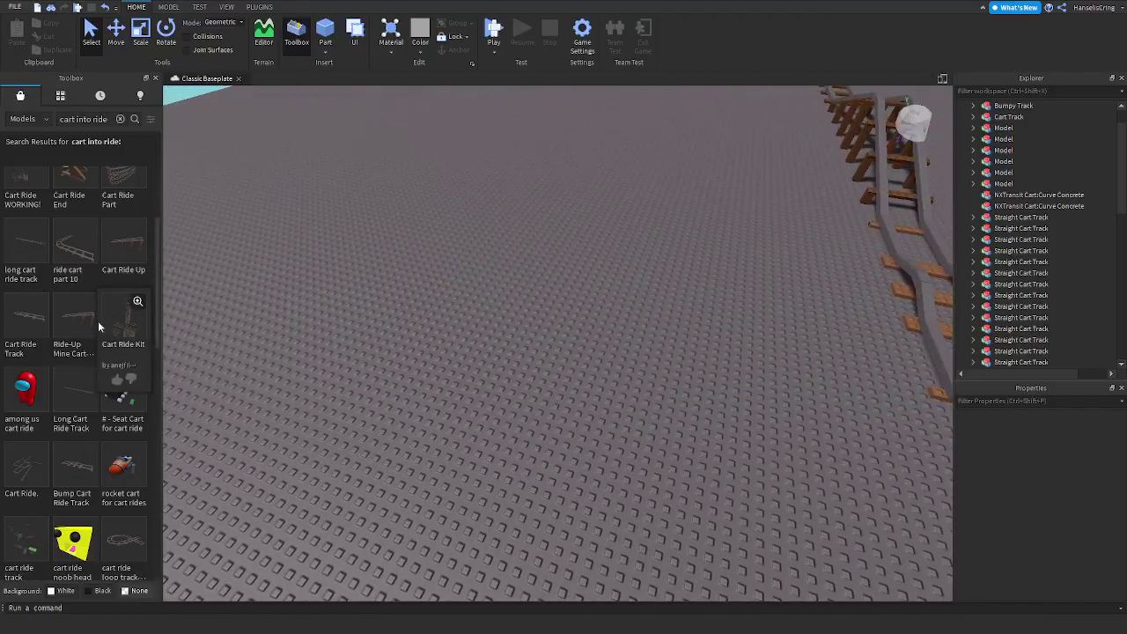
pyautogui.scroll(-4, 132, 394)
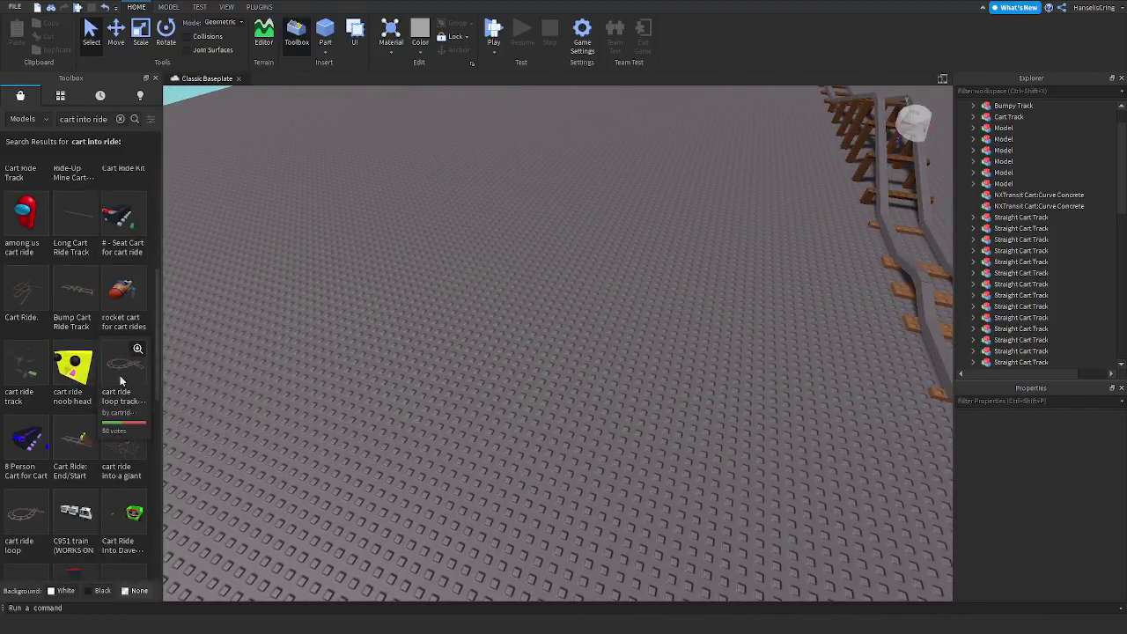
pyautogui.moveTo(421, 379); pyautogui.dragTo(467, 375, button='right')
pyautogui.press('s')
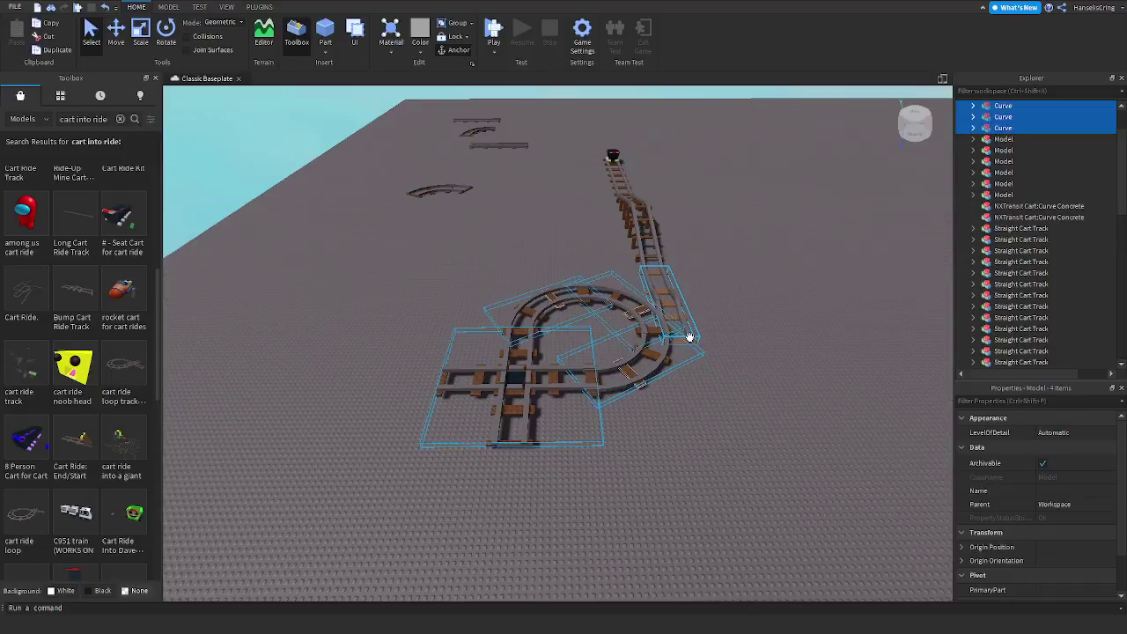
pyautogui.moveTo(684, 340); pyautogui.dragTo(684, 341, button='right')
pyautogui.press('w')
# Detach one curve from the inserted loop, rotate it, and set it down separately on open ground
pyautogui.moveTo(666, 371); pyautogui.dragTo(620, 350)
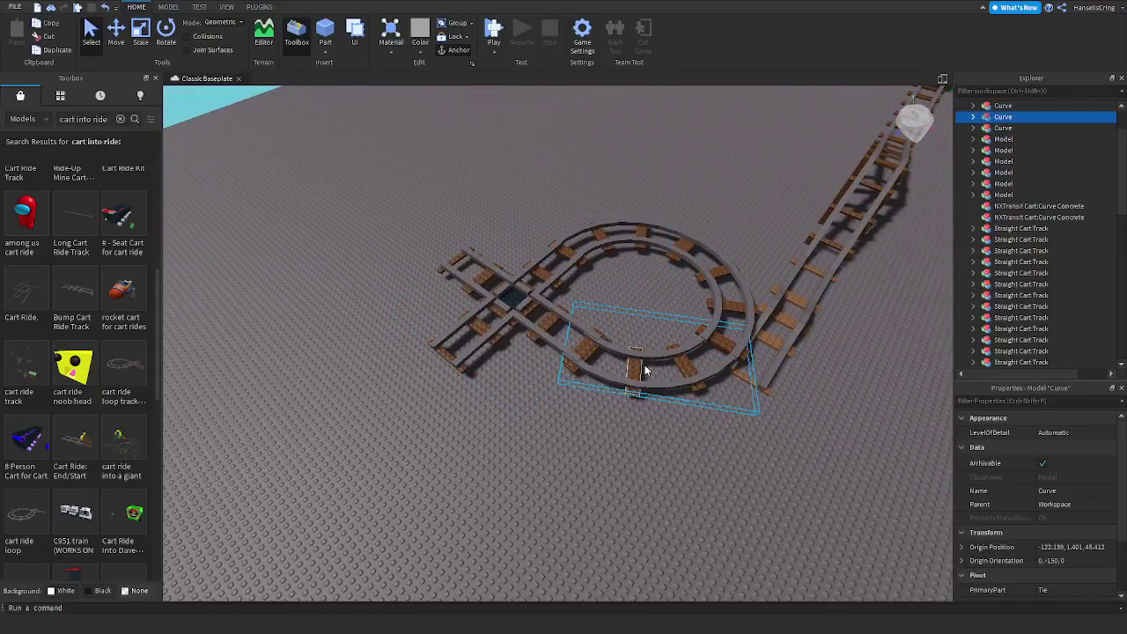
pyautogui.moveTo(649, 378); pyautogui.dragTo(649, 395)
pyautogui.moveTo(649, 395); pyautogui.dragTo(649, 396, button='right')
pyautogui.hotkey('ctrl', 'r')
pyautogui.moveTo(649, 395); pyautogui.dragTo(606, 453)
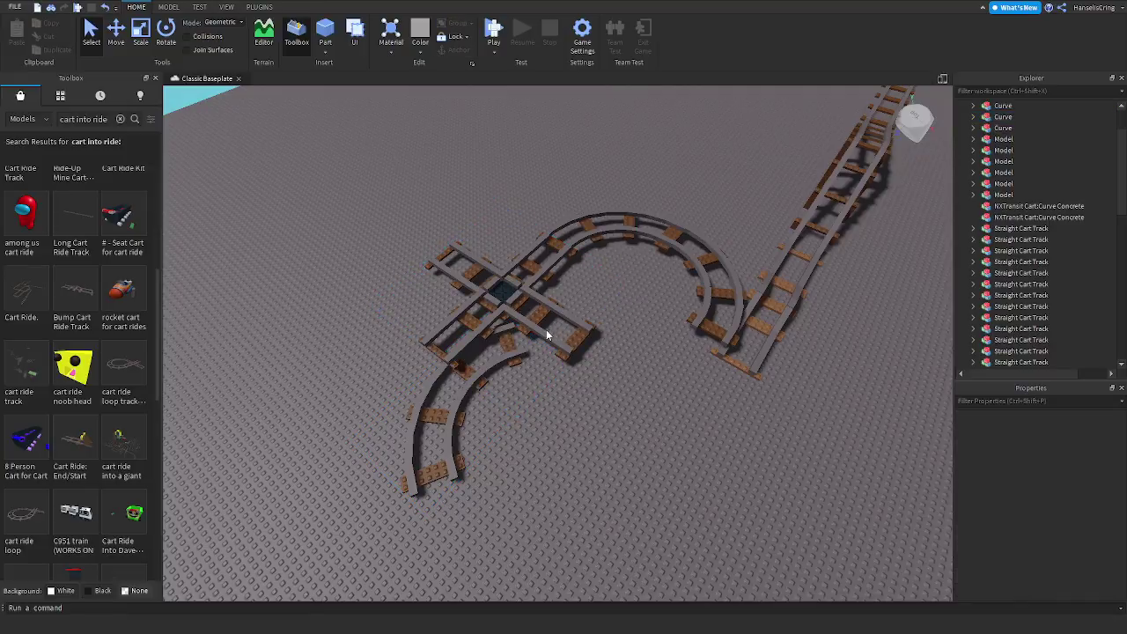
# Try the crossing track at the bumpy track's end, and set it aside beyond the loop curves
pyautogui.moveTo(540, 333); pyautogui.dragTo(654, 433)
pyautogui.moveTo(626, 385); pyautogui.dragTo(654, 432, button='right')
pyautogui.moveTo(655, 433); pyautogui.dragTo(698, 390)
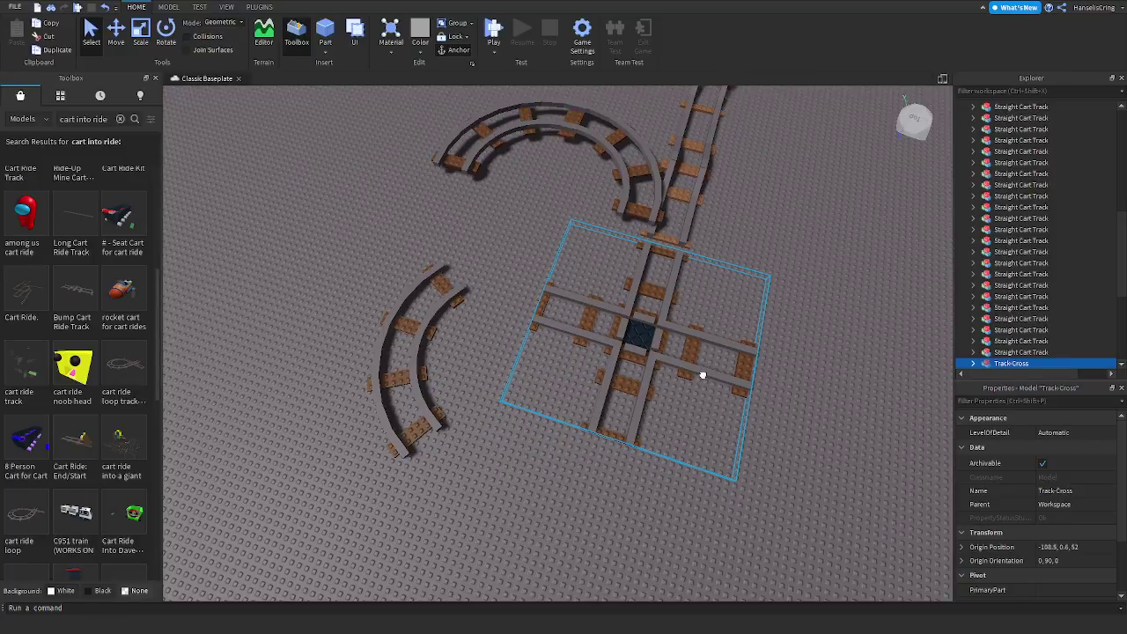
pyautogui.moveTo(579, 388); pyautogui.dragTo(295, 159)
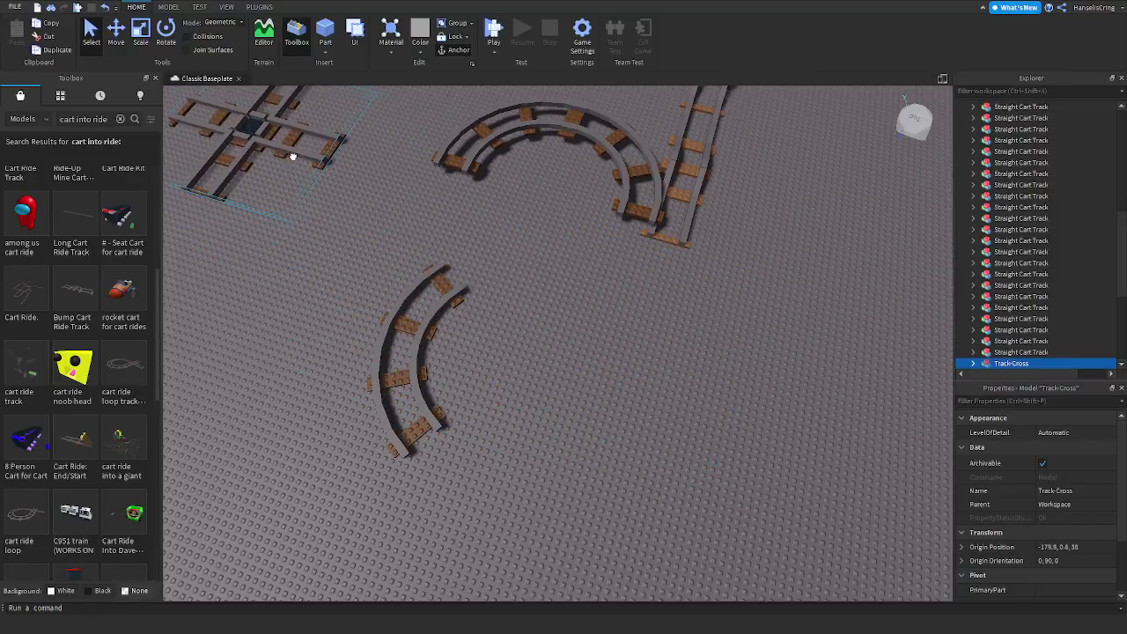
# Detach another curve from the inserted loop and set it down on open ground apart from the other track pieces
pyautogui.moveTo(661, 310); pyautogui.dragTo(652, 323)
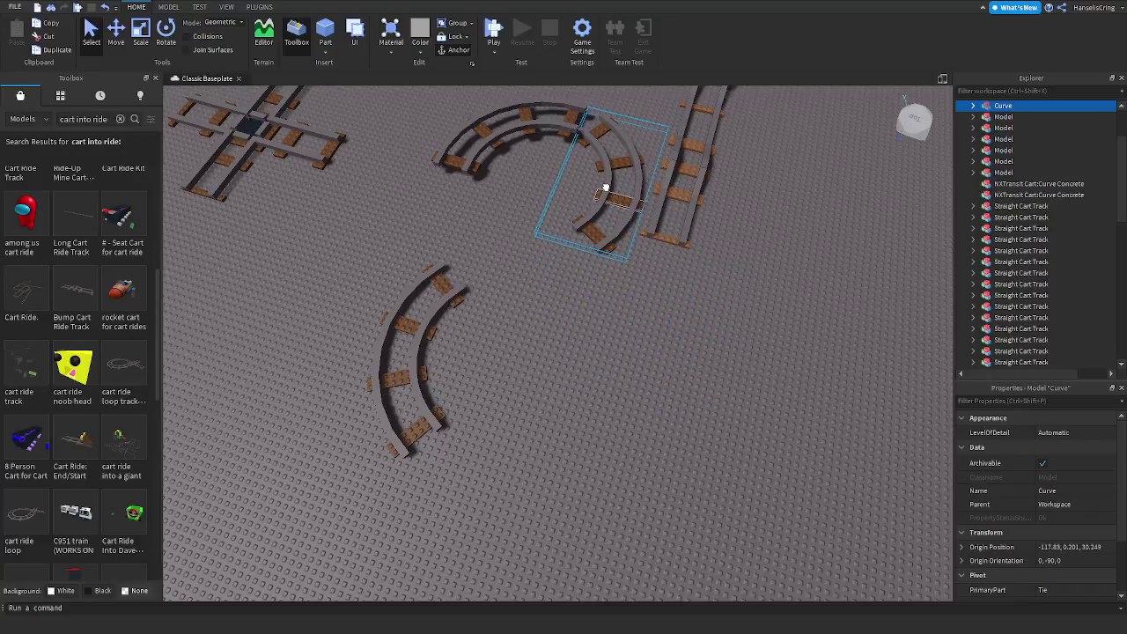
pyautogui.moveTo(602, 188); pyautogui.dragTo(587, 300)
pyautogui.moveTo(592, 273); pyautogui.dragTo(586, 299, button='right')
pyautogui.moveTo(587, 300); pyautogui.dragTo(589, 302)
pyautogui.moveTo(586, 299); pyautogui.dragTo(590, 301, button='right')
pyautogui.moveTo(589, 301); pyautogui.dragTo(626, 244)
pyautogui.moveTo(589, 301); pyautogui.dragTo(627, 244, button='right')
pyautogui.moveTo(626, 244); pyautogui.dragTo(642, 203)
pyautogui.moveTo(642, 203); pyautogui.dragTo(642, 207, button='right')
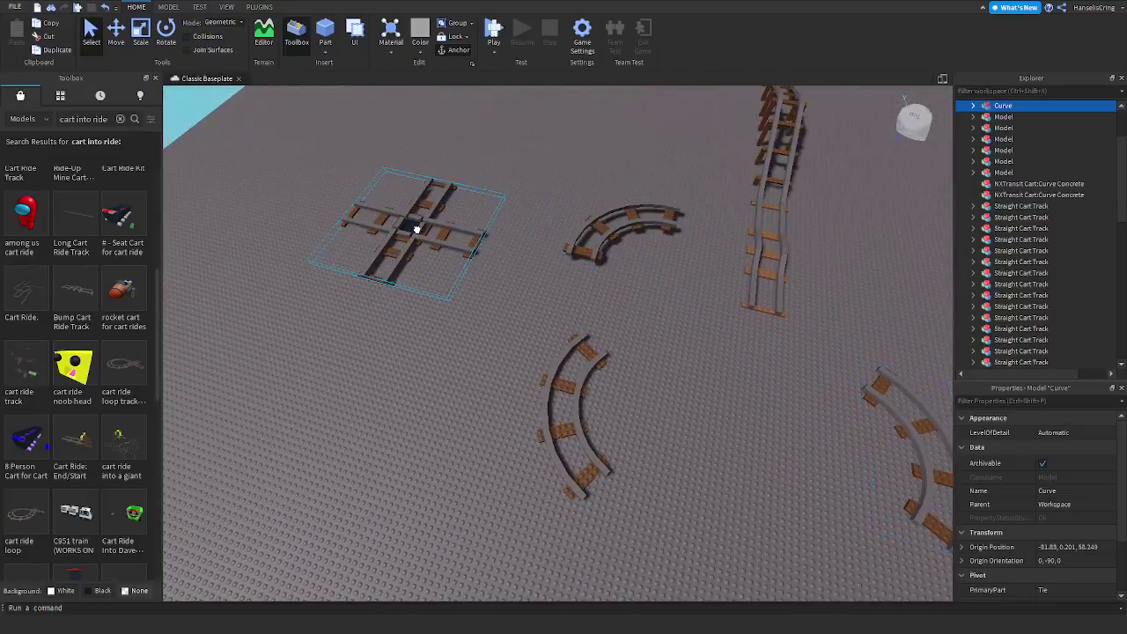
# Bring the crossing track back and join it to the end of the bumpy track
pyautogui.moveTo(417, 229); pyautogui.dragTo(684, 395)
pyautogui.moveTo(679, 388); pyautogui.dragTo(685, 396, button='right')
pyautogui.moveTo(684, 396); pyautogui.dragTo(688, 379)
pyautogui.moveTo(685, 395); pyautogui.dragTo(688, 379, button='right')
pyautogui.moveTo(688, 379); pyautogui.dragTo(679, 340)
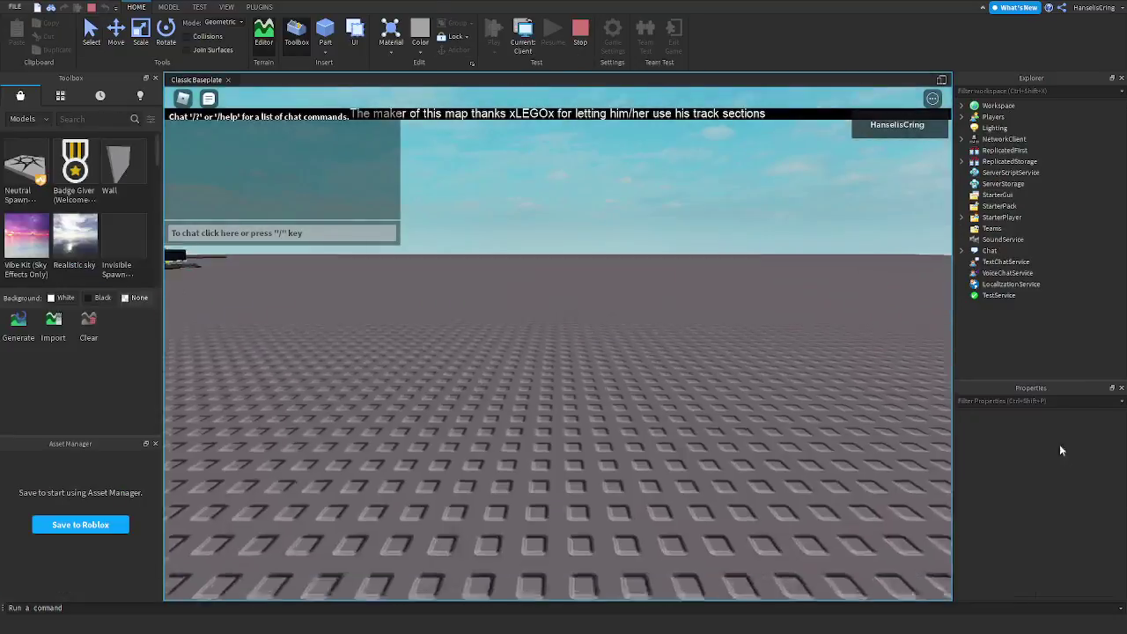
# Playtest the ride: walk the character to the cart, get in, and set the cart moving along the track
pyautogui.press('w')
pyautogui.moveTo(687, 340); pyautogui.dragTo(687, 340, button='right')
pyautogui.scroll(-5, 687, 338)
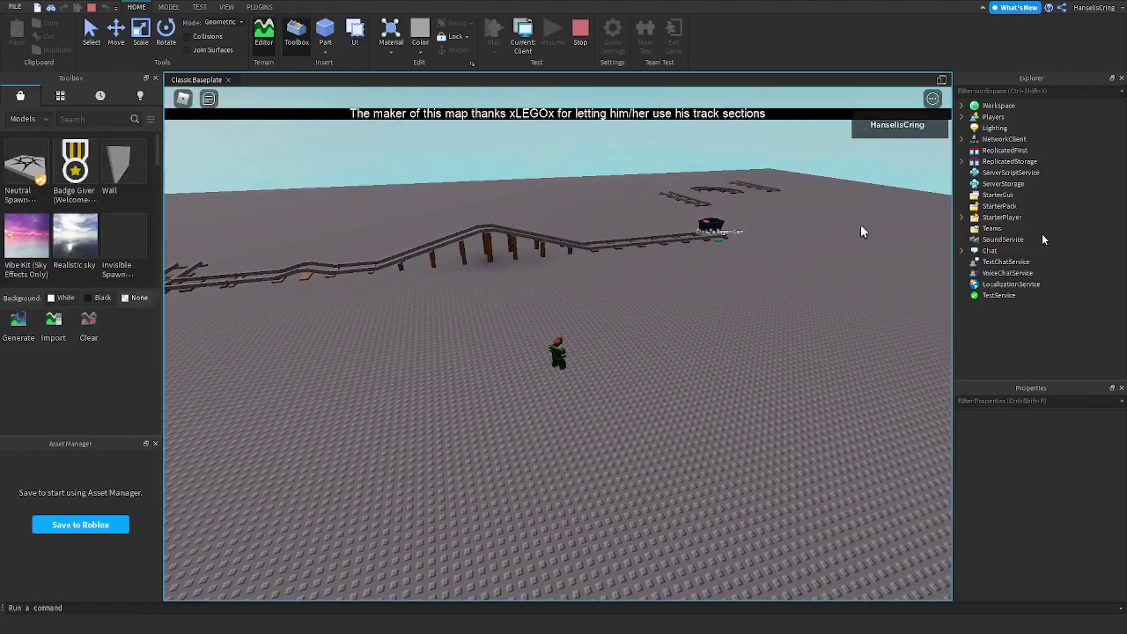
pyautogui.moveTo(436, 161); pyautogui.dragTo(436, 161, button='right')
pyautogui.scroll(3, 825, 273)
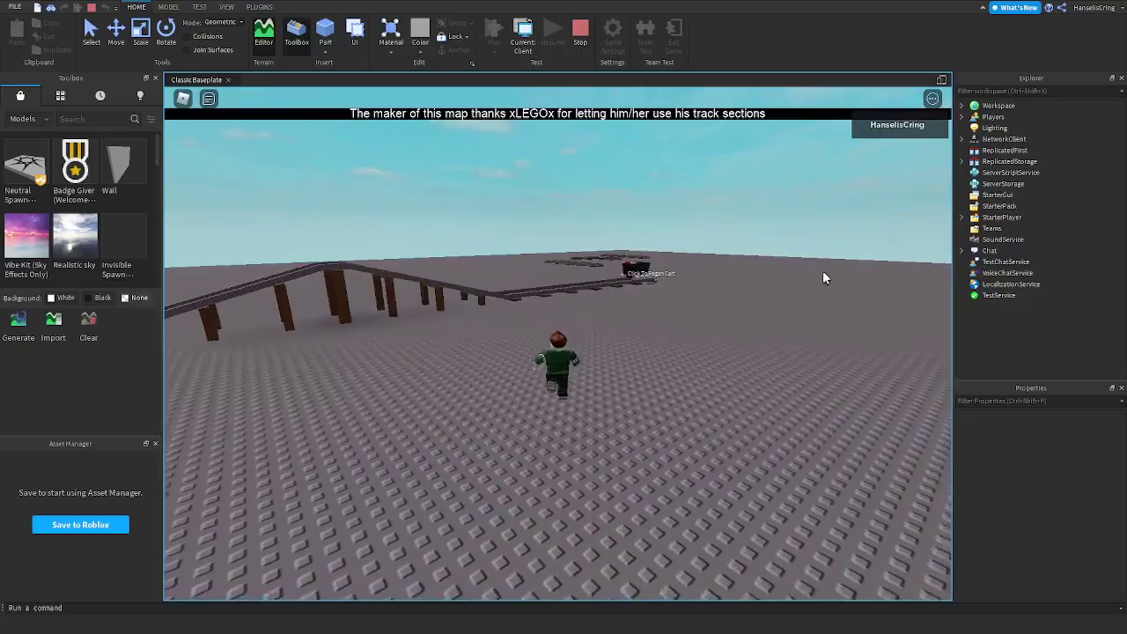
pyautogui.moveTo(824, 273); pyautogui.dragTo(824, 274, button='right')
pyautogui.press('w')
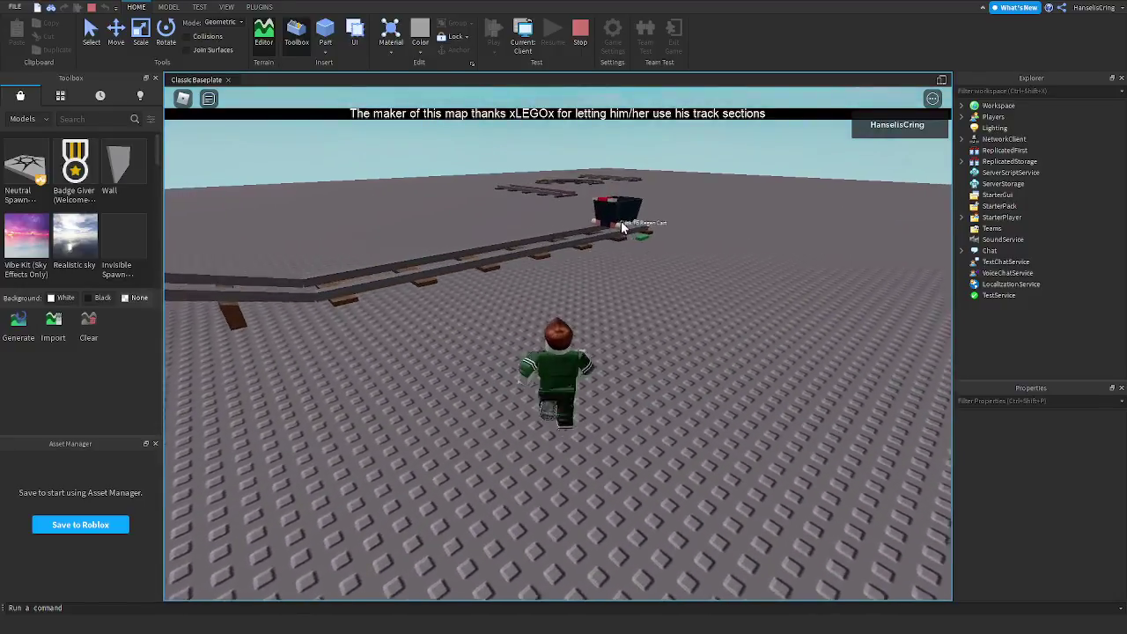
pyautogui.moveTo(637, 229); pyautogui.dragTo(636, 229, button='right')
pyautogui.press('space')
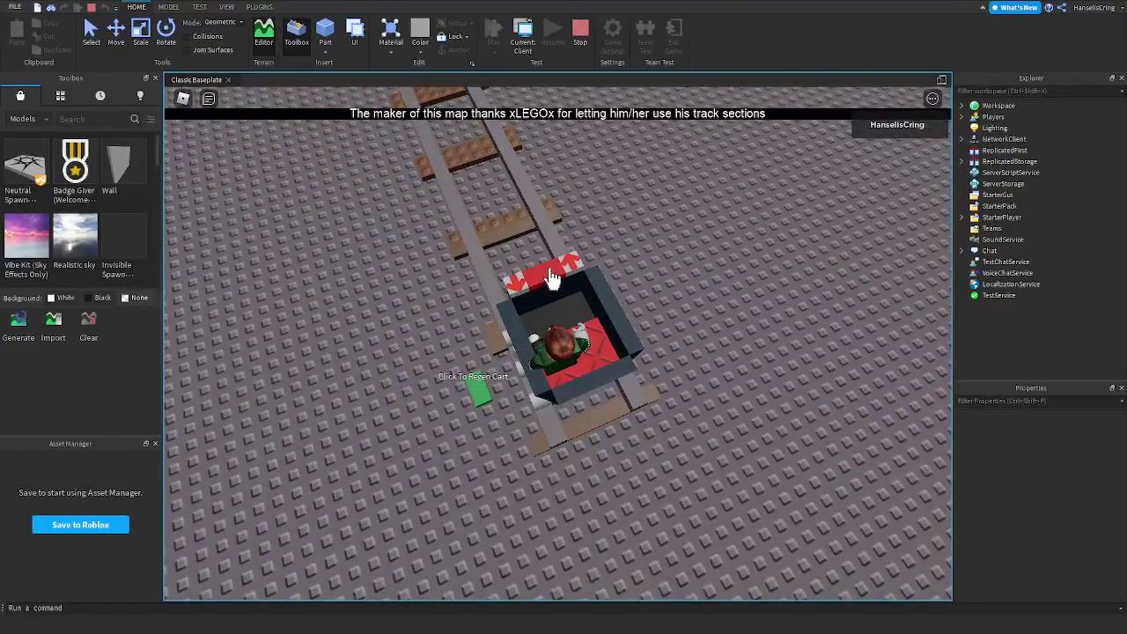
pyautogui.click(551, 279)
pyautogui.moveTo(554, 244); pyautogui.dragTo(554, 244, button='right')
pyautogui.moveTo(635, 212); pyautogui.dragTo(635, 211, button='right')
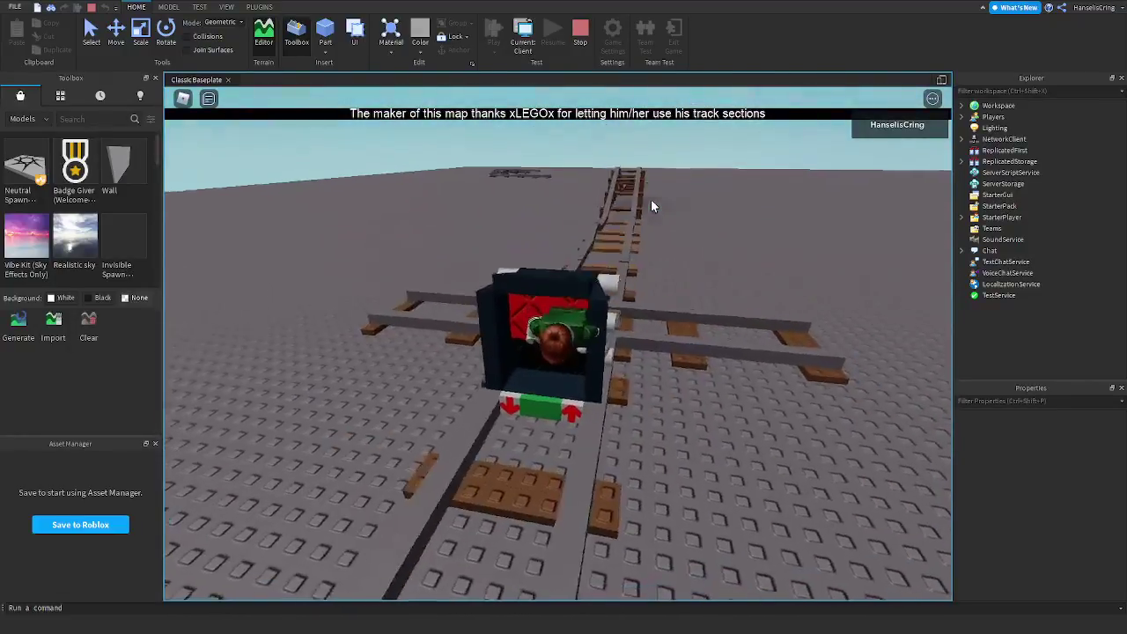
# Jump out of the cart at the crossing track, walk around it, and end the playtest
pyautogui.press('space')
pyautogui.moveTo(652, 212); pyautogui.dragTo(652, 211, button='right')
pyautogui.press('w')
pyautogui.press('space')
pyautogui.moveTo(581, 377); pyautogui.dragTo(604, 290, button='right')
pyautogui.press('s')
pyautogui.press('a')
pyautogui.press('w')
pyautogui.press('a')
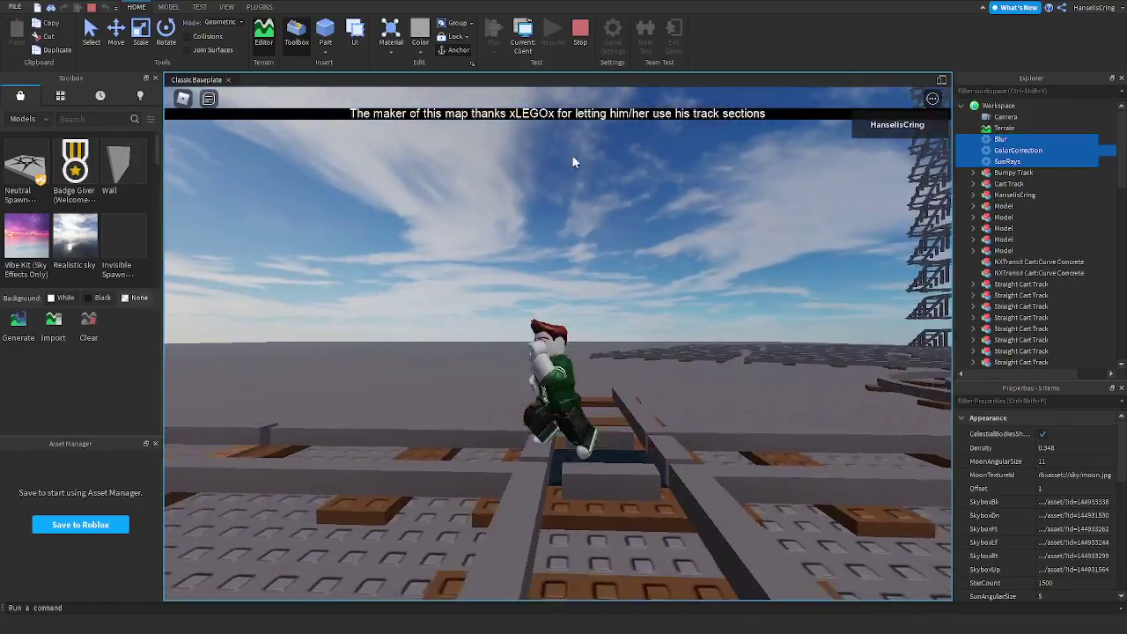
pyautogui.press('s')
pyautogui.click(580, 35)
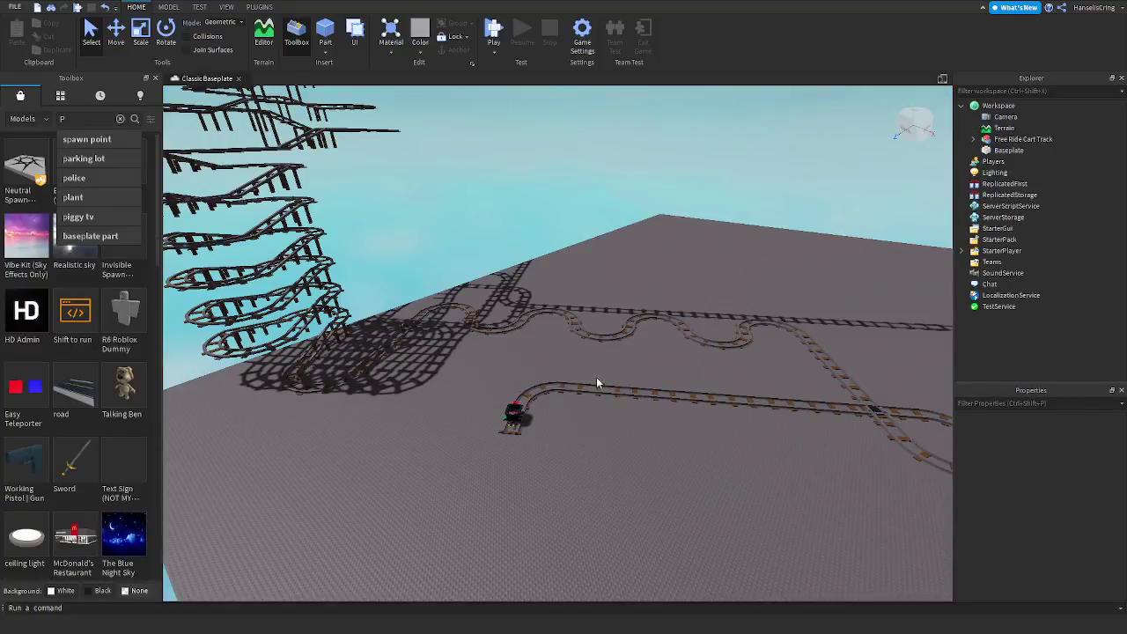
# Insert the Talking Ben model from the Toolbox near the free ride track and turn it 180 degrees
pyautogui.moveTo(630, 458); pyautogui.dragTo(631, 457, button='right')
pyautogui.moveTo(584, 485); pyautogui.dragTo(583, 480, button='right')
pyautogui.press('w')
pyautogui.press('d')
pyautogui.scroll(-3, 582, 473)
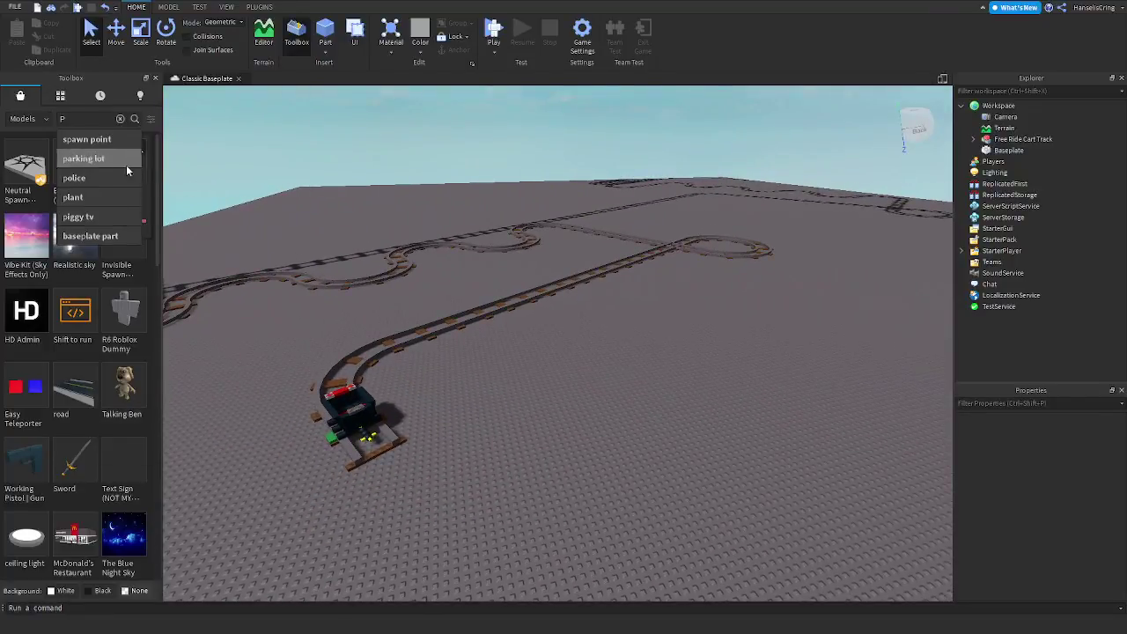
pyautogui.moveTo(465, 370); pyautogui.dragTo(465, 371, button='right')
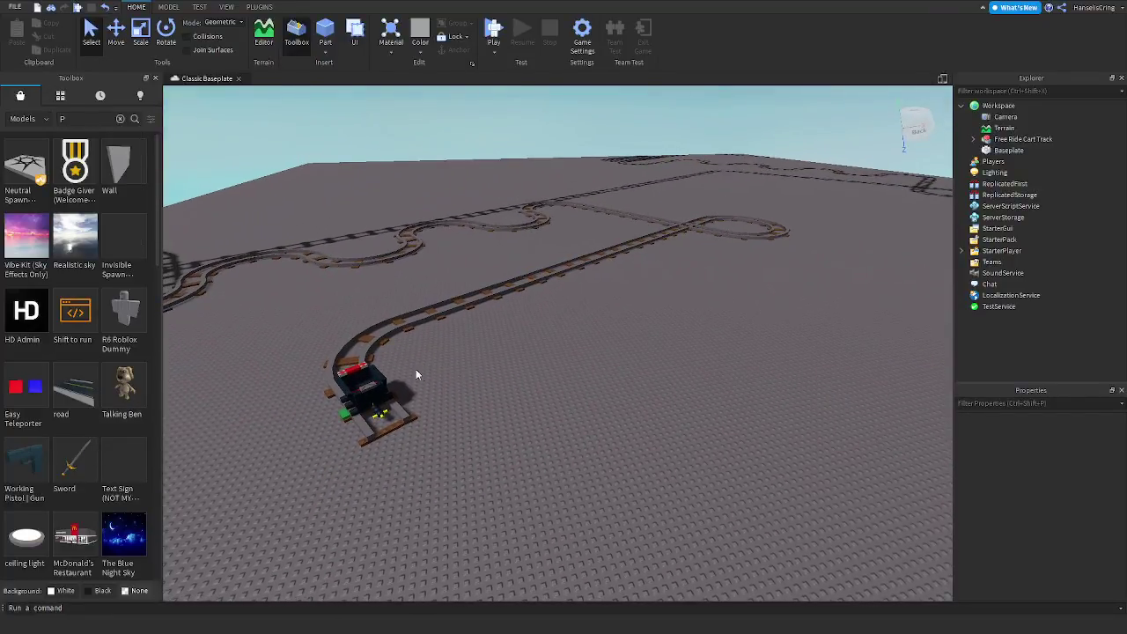
pyautogui.click(126, 407)
pyautogui.moveTo(467, 401); pyautogui.dragTo(467, 402, button='right')
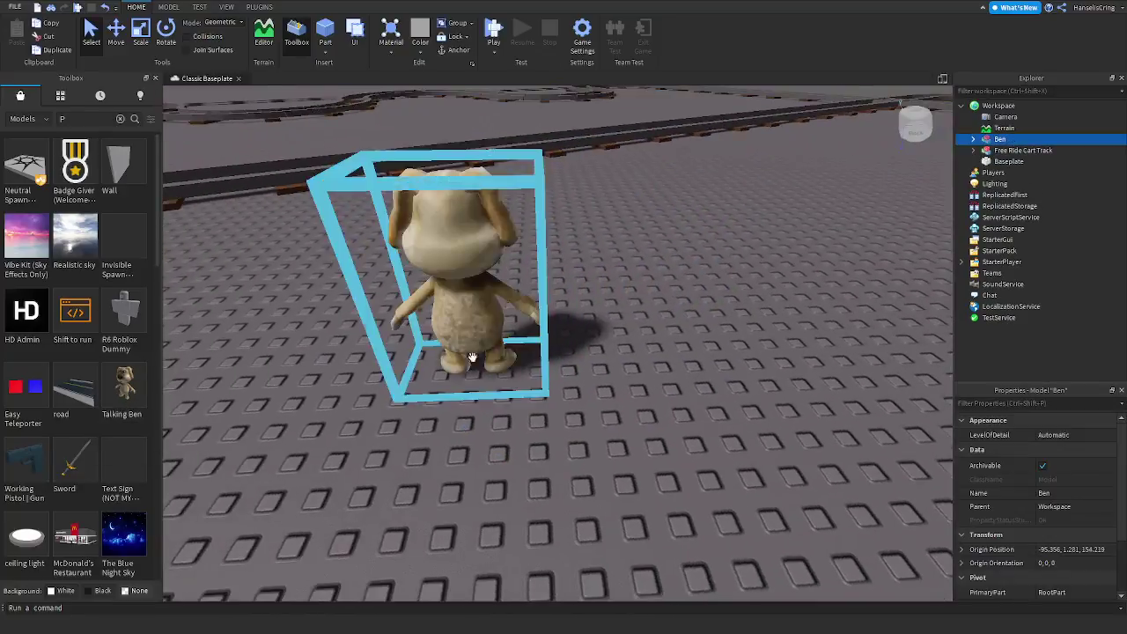
pyautogui.moveTo(477, 298); pyautogui.dragTo(555, 306)
pyautogui.hotkey('ctrl', 'r')
pyautogui.hotkey('ctrl', 'r')
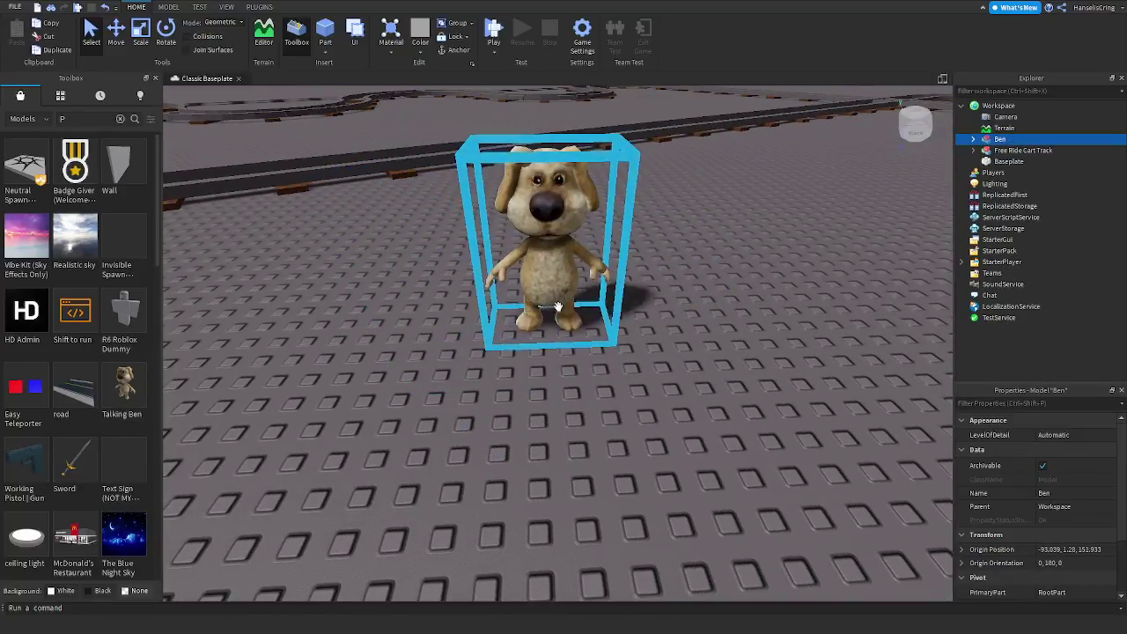
pyautogui.moveTo(572, 297); pyautogui.dragTo(571, 297, button='right')
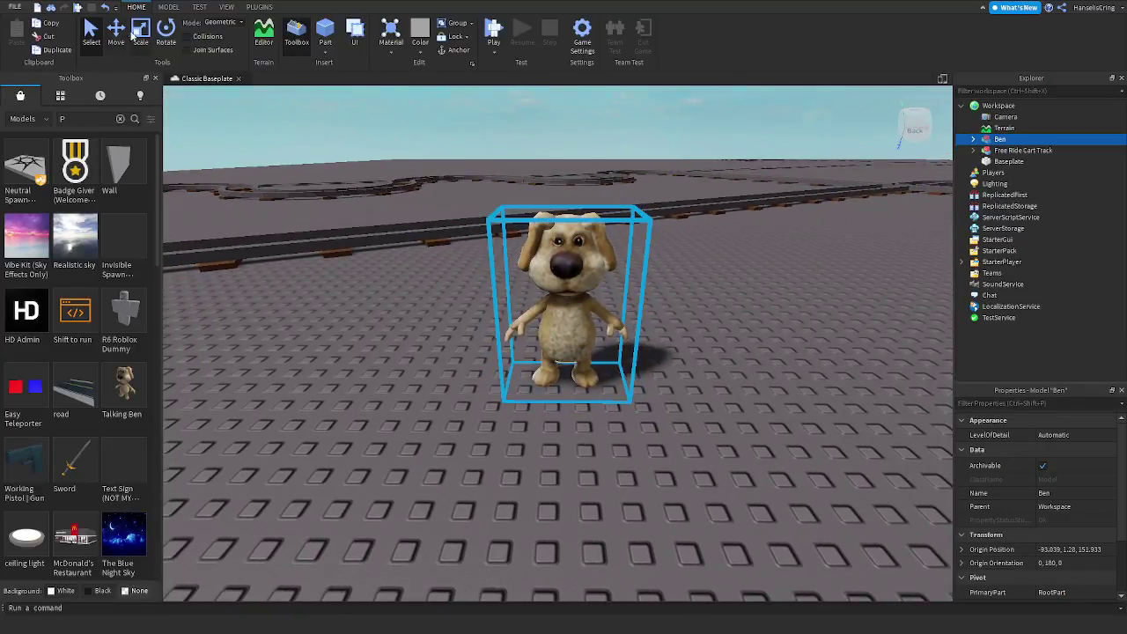
# Scale Talking Ben up until he towers over the cart
pyautogui.moveTo(572, 167); pyautogui.dragTo(631, 55)
pyautogui.press('w')
pyautogui.moveTo(637, 360); pyautogui.dragTo(638, 359, button='right')
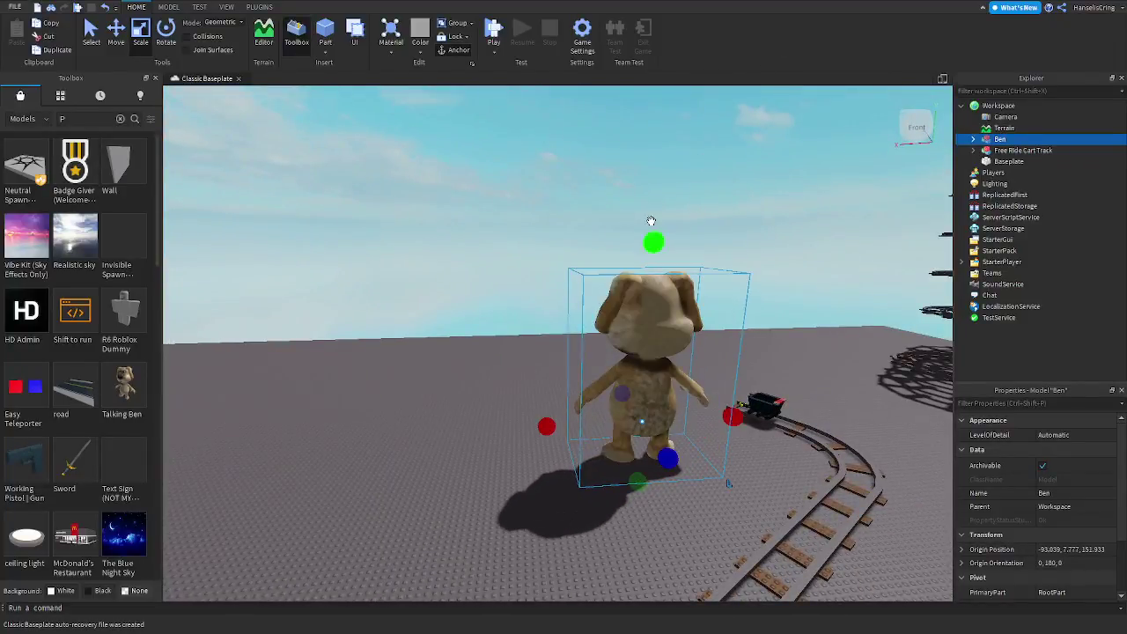
pyautogui.moveTo(662, 241); pyautogui.dragTo(775, 92)
pyautogui.click(414, 487)
pyautogui.press('w')
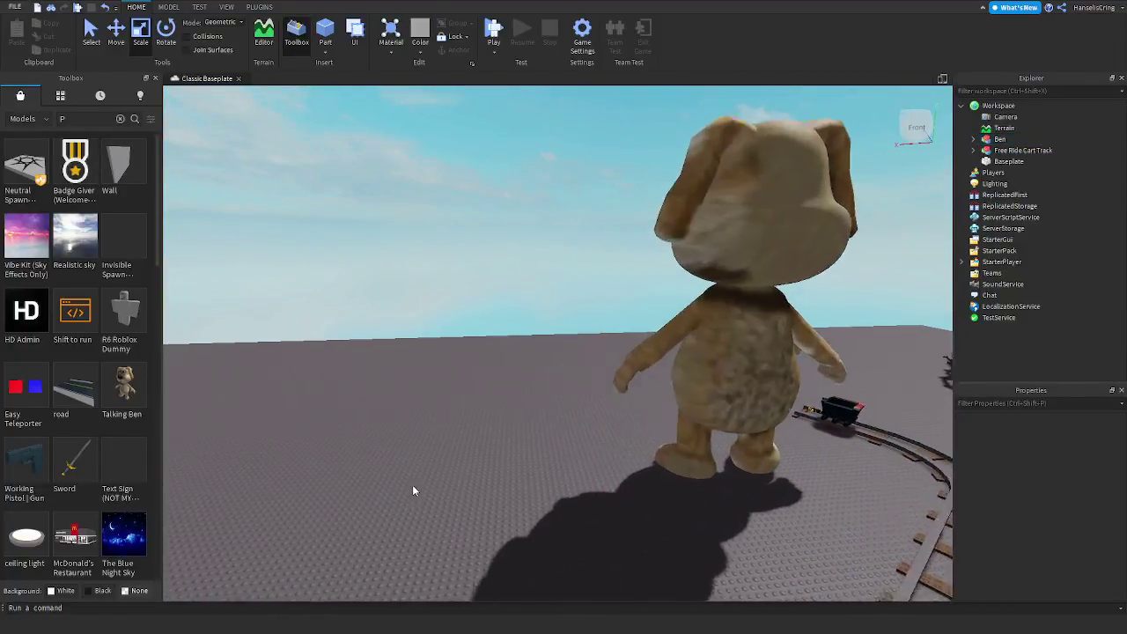
# Insert the handgun model from the Toolbox and try to place it at Talking Ben's hand
pyautogui.moveTo(414, 487); pyautogui.dragTo(434, 475, button='right')
pyautogui.press('w')
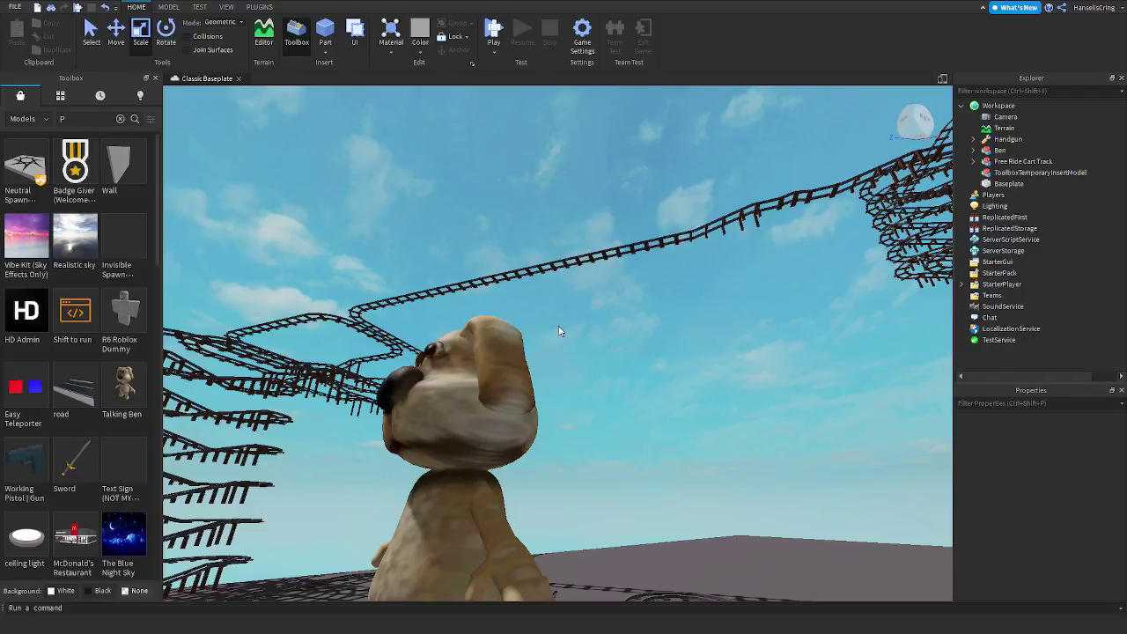
pyautogui.moveTo(649, 377); pyautogui.dragTo(641, 377, button='right')
pyautogui.scroll(-2, 641, 377)
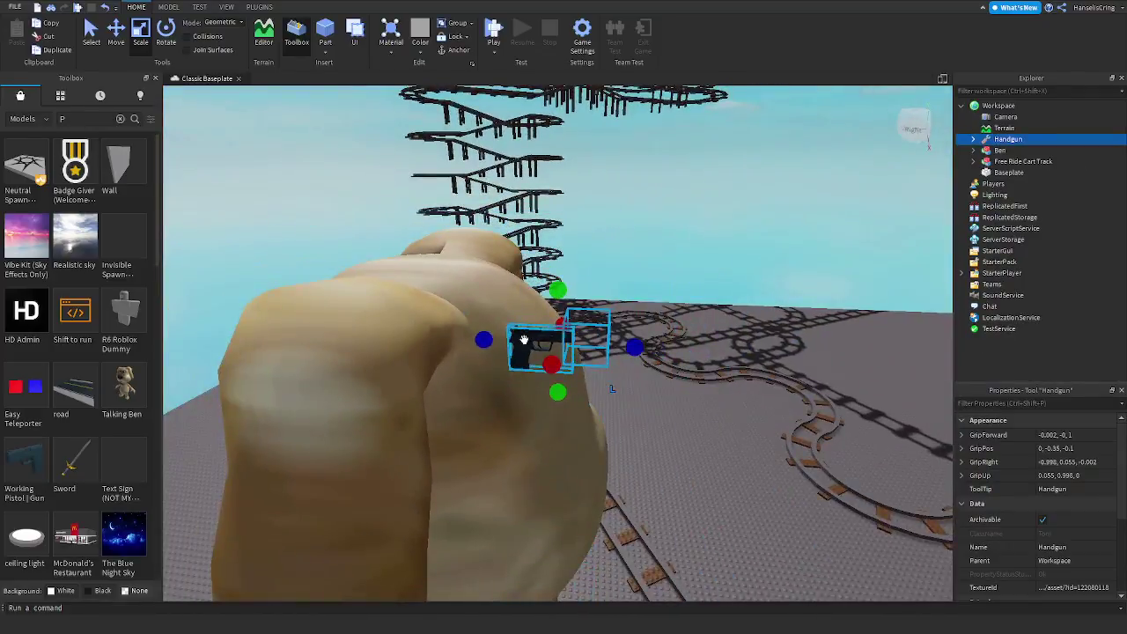
pyautogui.scroll(-1, 508, 361)
pyautogui.moveTo(546, 341); pyautogui.dragTo(470, 418)
pyautogui.moveTo(470, 417); pyautogui.dragTo(471, 417, button='right')
pyautogui.moveTo(470, 417); pyautogui.dragTo(471, 418)
pyautogui.moveTo(471, 418); pyautogui.dragTo(502, 405, button='right')
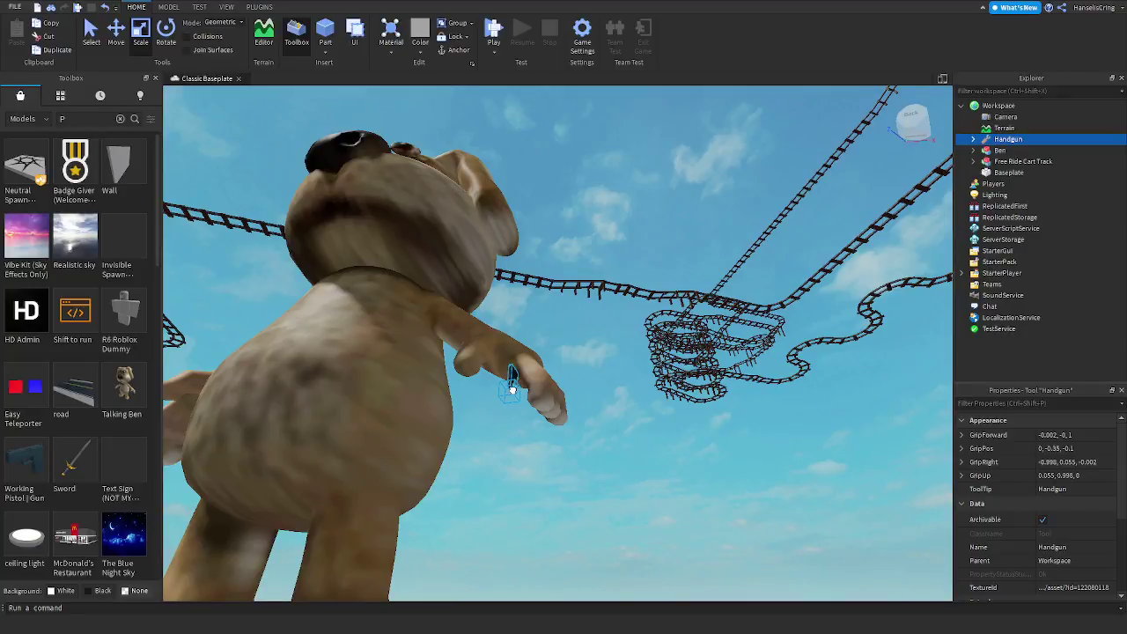
# Try enlarging the handgun beside Talking Ben's hand, and delete it
pyautogui.scroll(2, 513, 389)
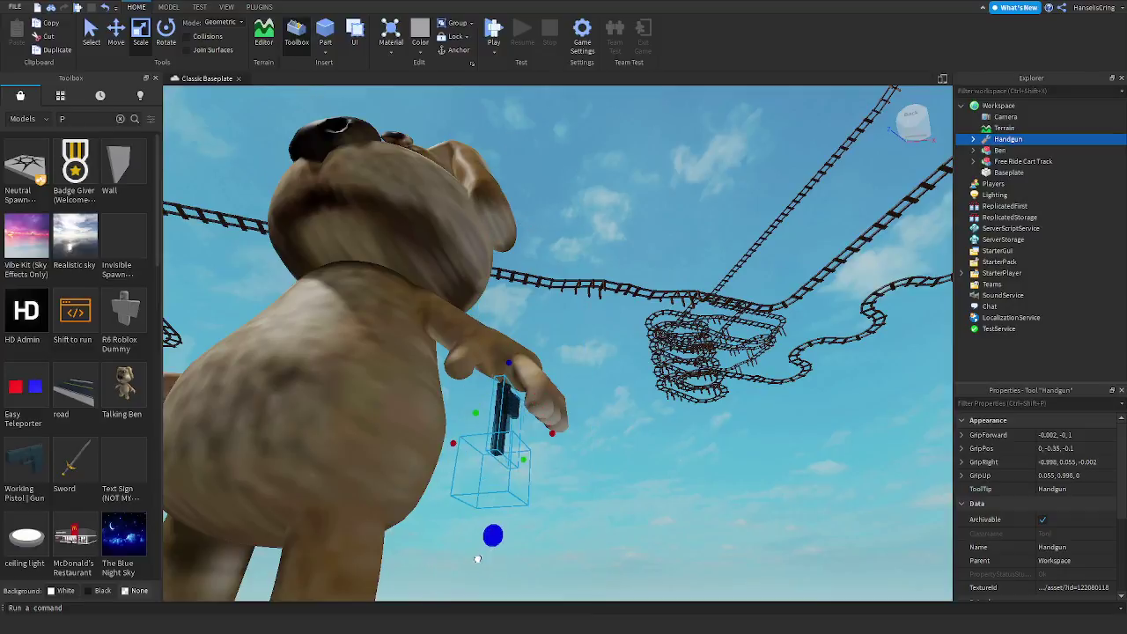
pyautogui.moveTo(729, 416); pyautogui.dragTo(719, 409, button='right')
pyautogui.moveTo(598, 261); pyautogui.dragTo(770, 222)
pyautogui.moveTo(702, 221); pyautogui.dragTo(703, 222, button='right')
pyautogui.scroll(1, 702, 220)
pyautogui.moveTo(638, 158); pyautogui.dragTo(561, 537)
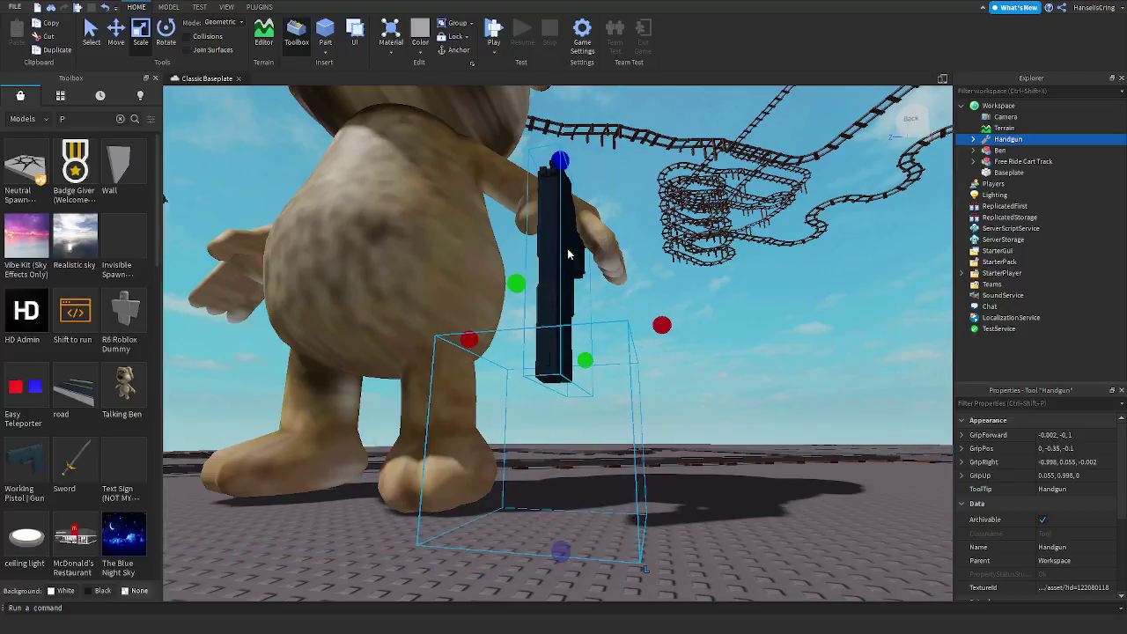
pyautogui.press('Delete')
# Try the Sword model from the Toolbox as Talking Ben's weapon, and delete it
pyautogui.moveTo(495, 377); pyautogui.dragTo(490, 401, button='right')
pyautogui.click(77, 474)
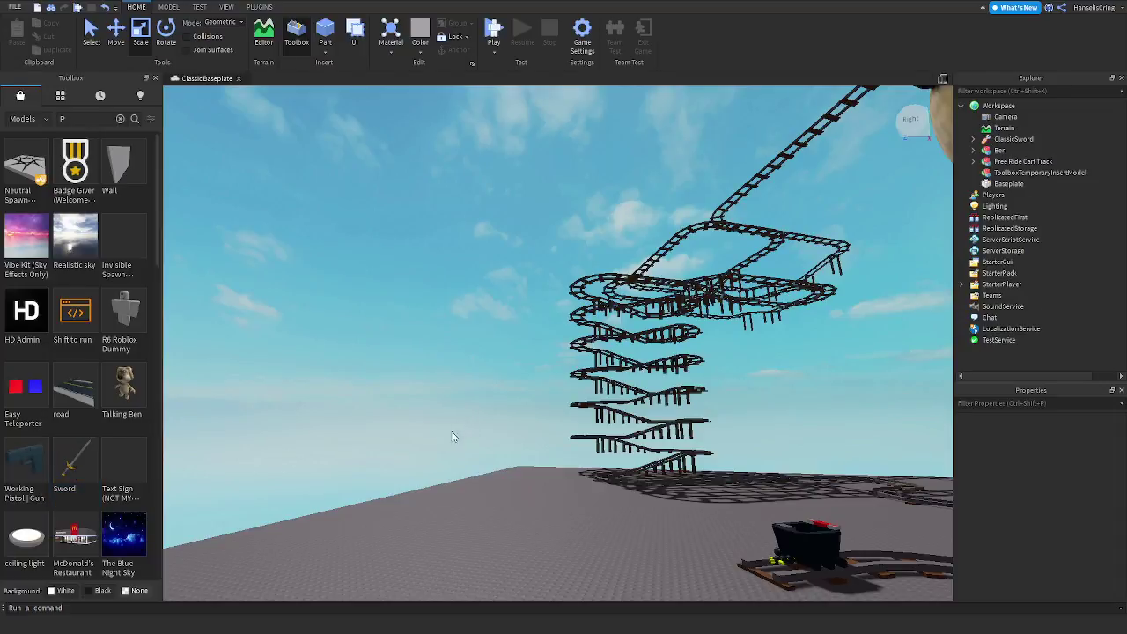
pyautogui.moveTo(606, 335); pyautogui.dragTo(603, 364, button='right')
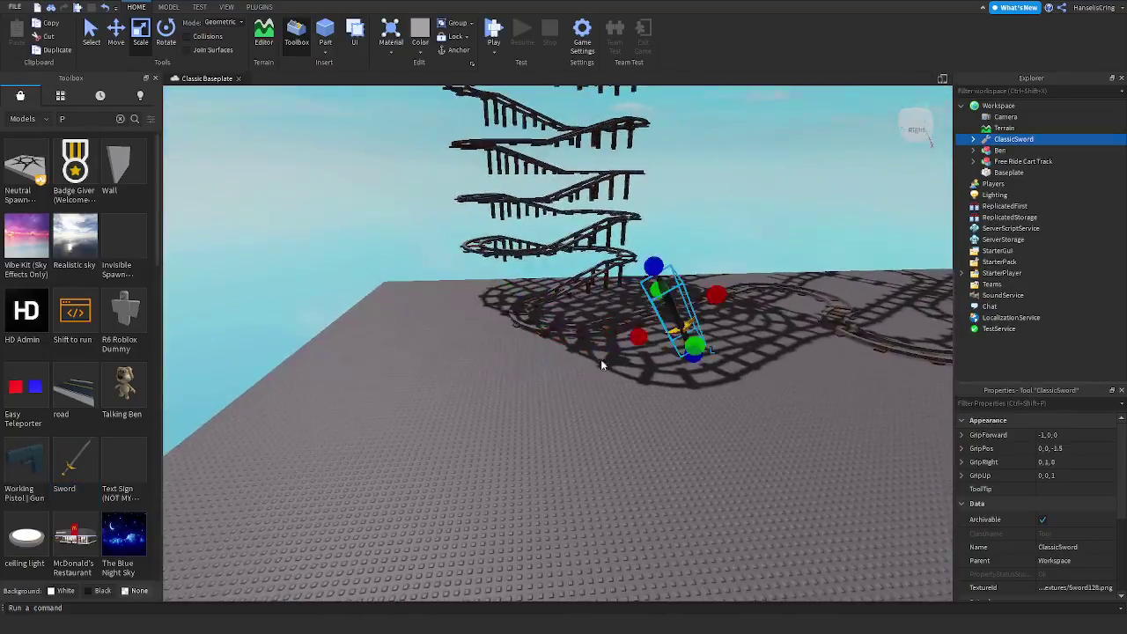
pyautogui.click(683, 327)
pyautogui.press('w')
pyautogui.moveTo(684, 335); pyautogui.dragTo(686, 330, button='right')
pyautogui.press('s')
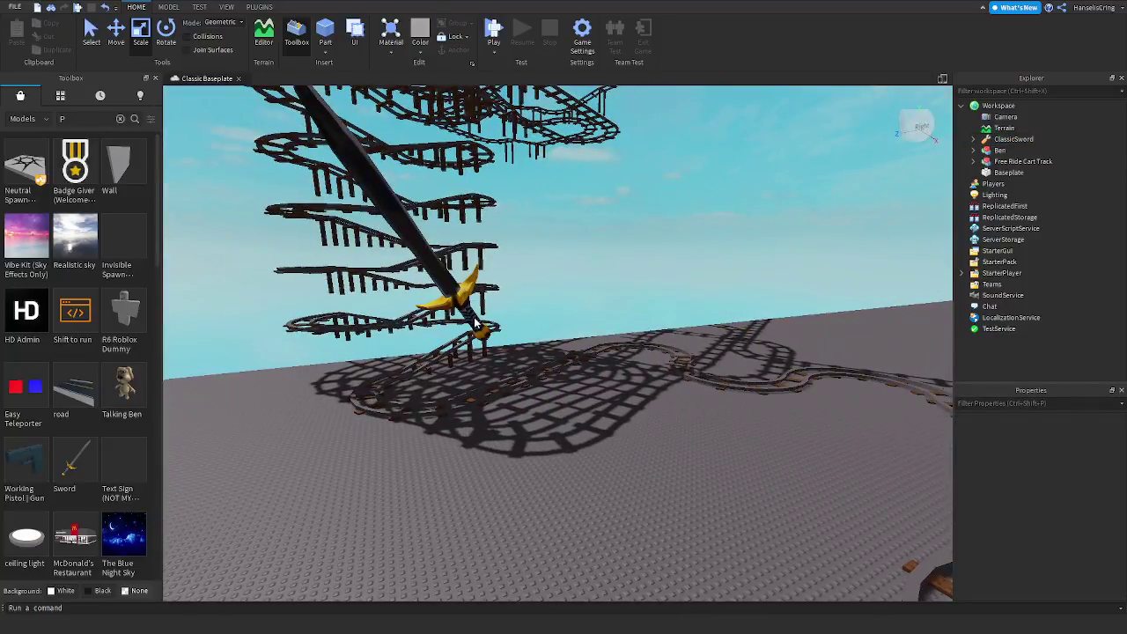
pyautogui.click(1013, 140)
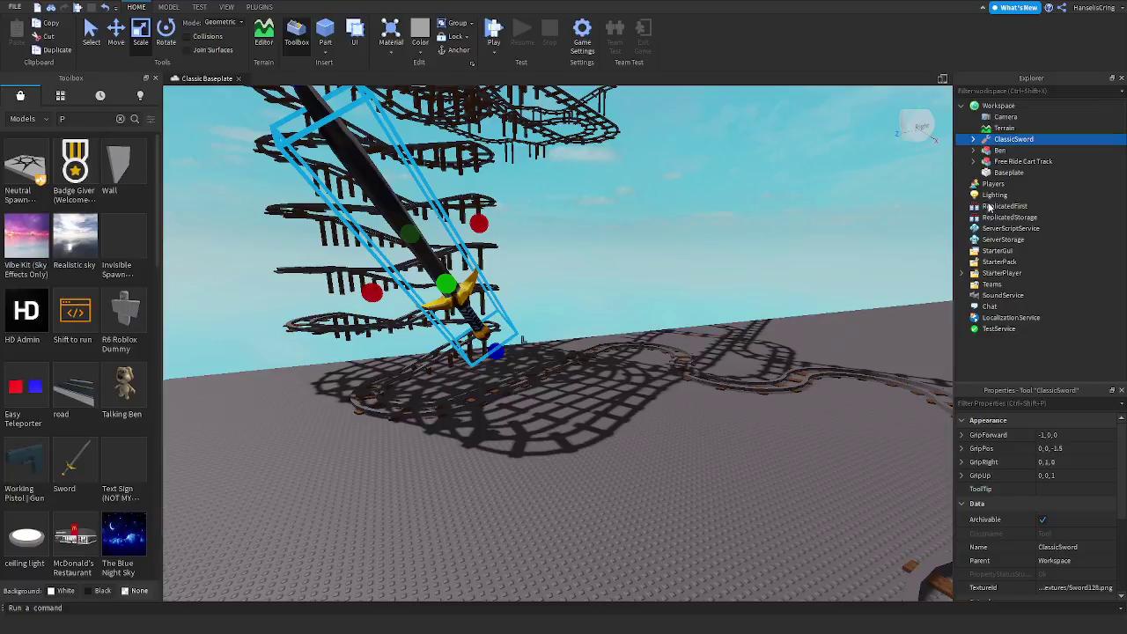
pyautogui.press('Delete')
# Move the giant Talking Ben next to the curve at the start of the track, close to the cart
pyautogui.moveTo(569, 350); pyautogui.dragTo(569, 349, button='right')
pyautogui.moveTo(538, 262); pyautogui.dragTo(503, 203)
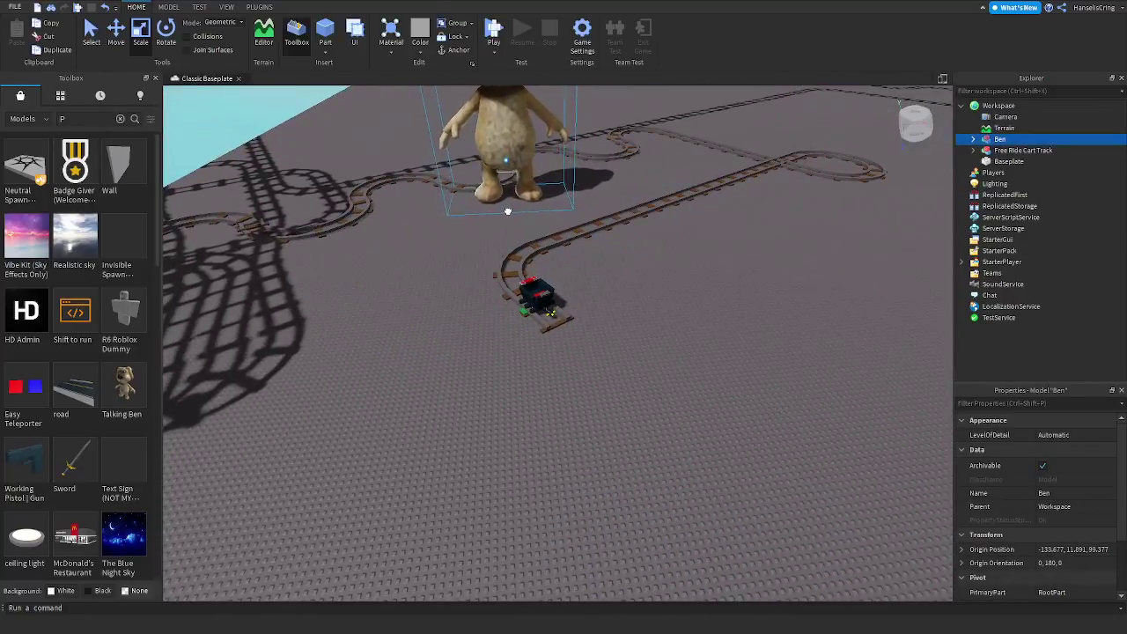
pyautogui.press('s')
pyautogui.moveTo(692, 323); pyautogui.dragTo(692, 320, button='right')
pyautogui.press('w')
pyautogui.press('d')
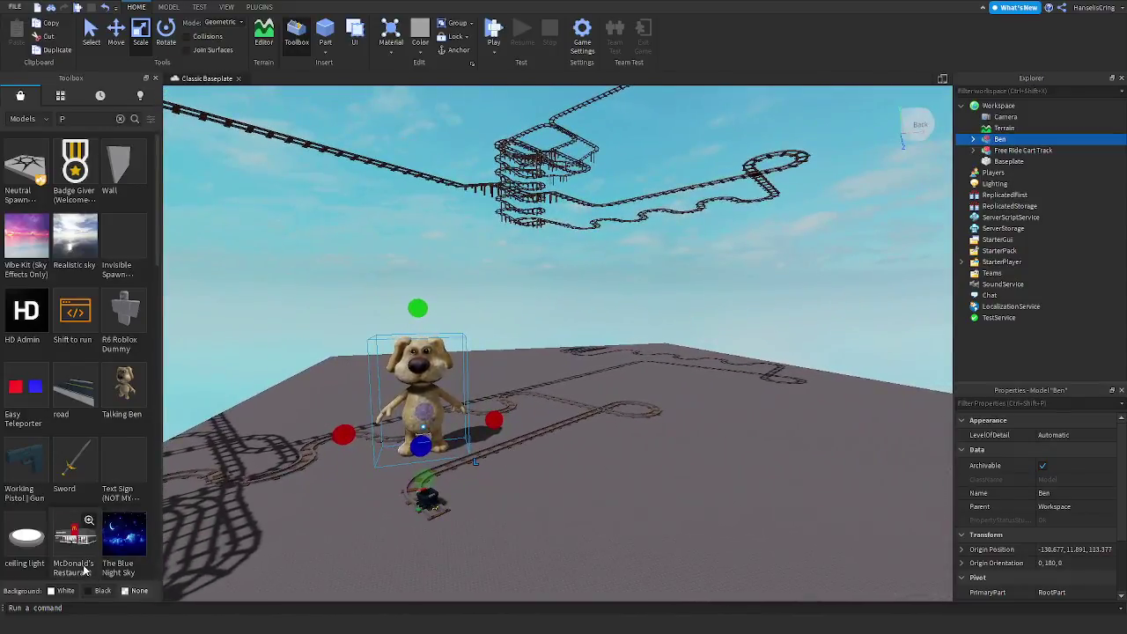
# Insert the McDonald's Restaurant model from the Toolbox and inspect its interior
pyautogui.press('w')
pyautogui.moveTo(681, 347); pyautogui.dragTo(683, 408, button='right')
pyautogui.press('w')
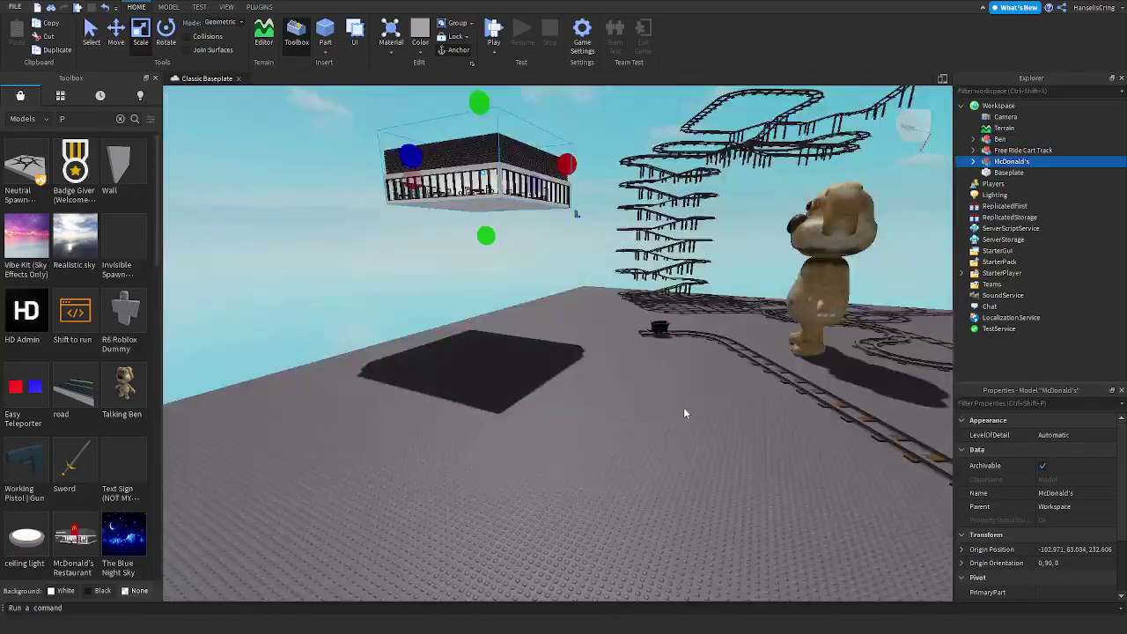
pyautogui.press('w')
pyautogui.moveTo(575, 295); pyautogui.dragTo(575, 295, button='right')
pyautogui.press('w')
pyautogui.scroll(3, 575, 295)
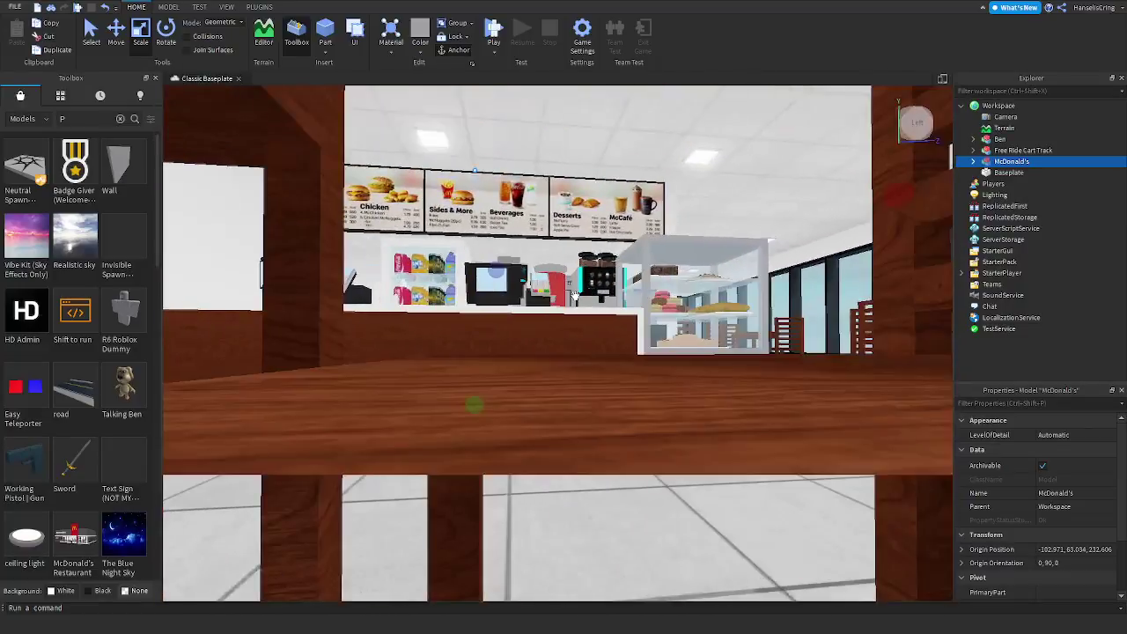
pyautogui.scroll(-10, 573, 296)
pyautogui.moveTo(572, 299); pyautogui.dragTo(572, 299, button='right')
pyautogui.press('w')
pyautogui.moveTo(669, 388); pyautogui.dragTo(669, 388, button='right')
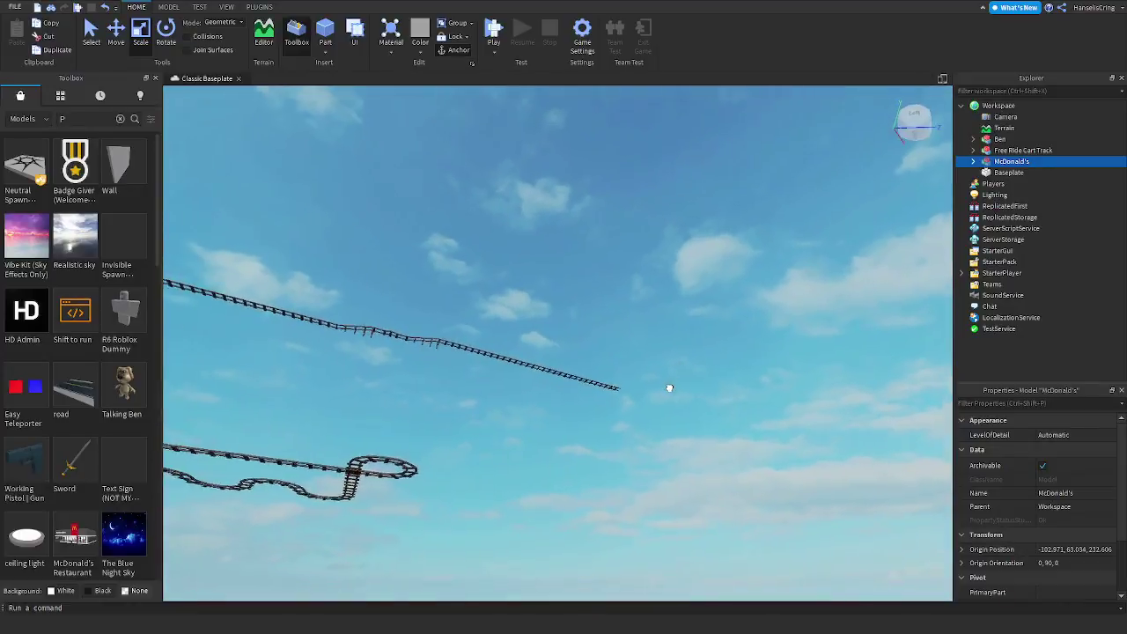
# Move the McDonald's across the baseplate to the open ground beyond the small track loop
pyautogui.press('f')
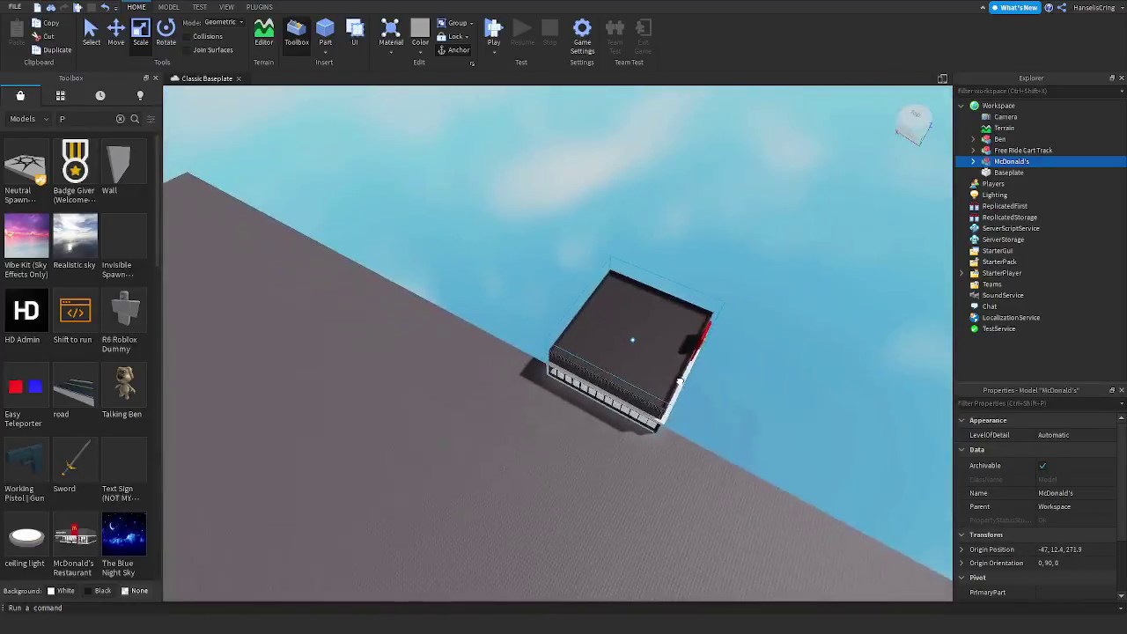
pyautogui.moveTo(679, 381); pyautogui.dragTo(710, 360)
pyautogui.moveTo(710, 361); pyautogui.dragTo(710, 360, button='right')
pyautogui.moveTo(710, 360); pyautogui.dragTo(710, 361)
pyautogui.moveTo(709, 360); pyautogui.dragTo(710, 361, button='right')
pyautogui.moveTo(710, 360); pyautogui.dragTo(710, 360)
pyautogui.moveTo(710, 360); pyautogui.dragTo(710, 360, button='right')
pyautogui.moveTo(710, 361); pyautogui.dragTo(769, 418)
pyautogui.moveTo(769, 419); pyautogui.dragTo(769, 418, button='right')
pyautogui.moveTo(769, 418); pyautogui.dragTo(769, 418)
pyautogui.moveTo(769, 418); pyautogui.dragTo(769, 418, button='right')
pyautogui.moveTo(769, 419); pyautogui.dragTo(772, 409)
pyautogui.moveTo(801, 271); pyautogui.dragTo(713, 502)
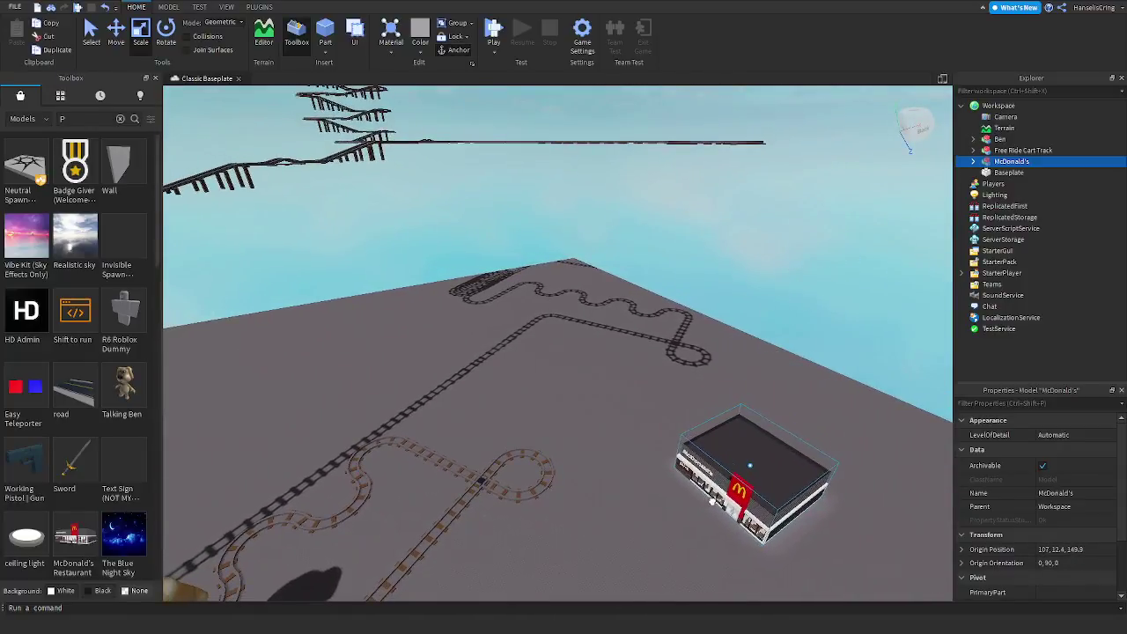
# Raise the McDonald's model high above the baseplate, close to the elevated end of the track, and check its position
pyautogui.moveTo(801, 358); pyautogui.dragTo(905, 28)
pyautogui.moveTo(701, 388); pyautogui.dragTo(697, 394, button='right')
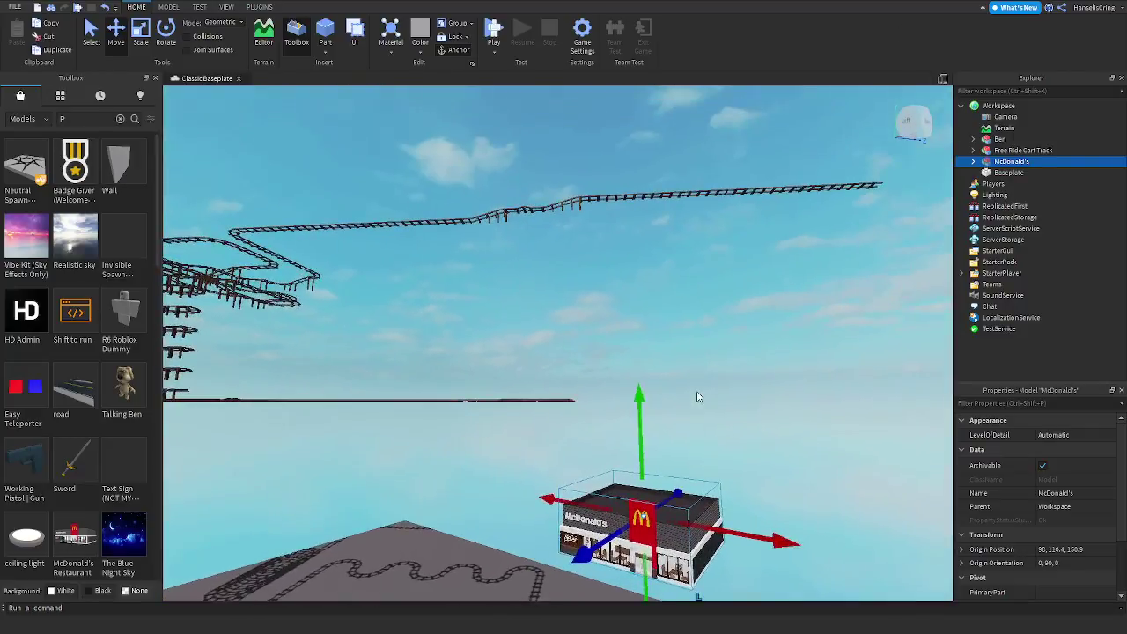
pyautogui.moveTo(649, 396); pyautogui.dragTo(683, 217)
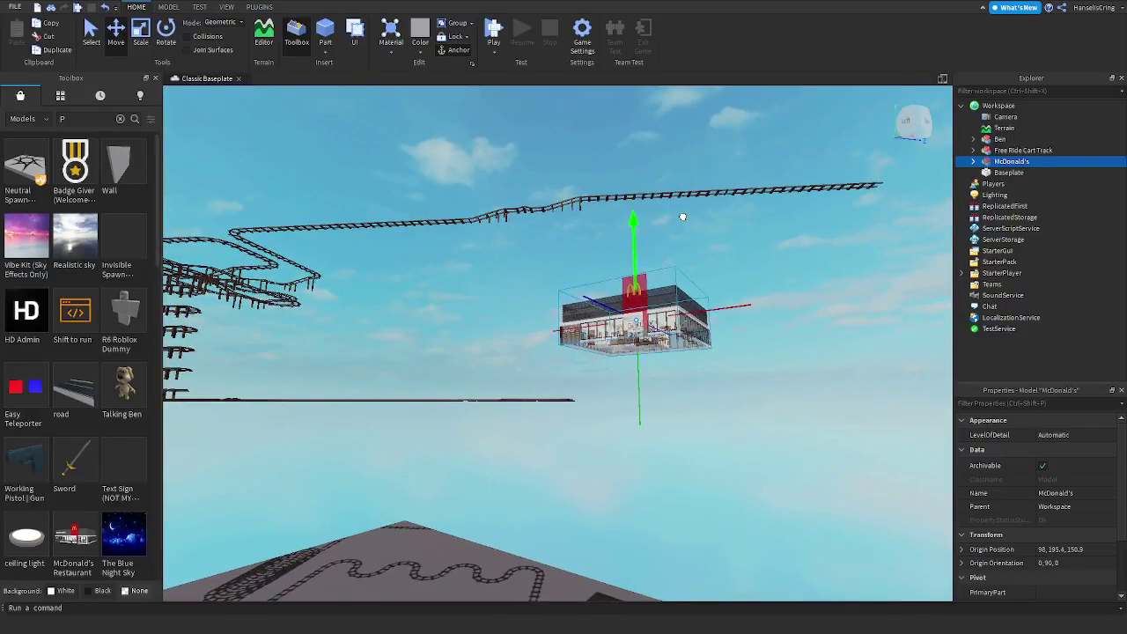
pyautogui.click(740, 435)
pyautogui.press('w')
pyautogui.moveTo(740, 436); pyautogui.dragTo(740, 435, button='right')
pyautogui.press('w')
pyautogui.moveTo(856, 440); pyautogui.dragTo(854, 436, button='right')
pyautogui.press('d')
pyautogui.press('w')
pyautogui.press('w')
pyautogui.press('d')
pyautogui.press('s')
pyautogui.click(790, 393)
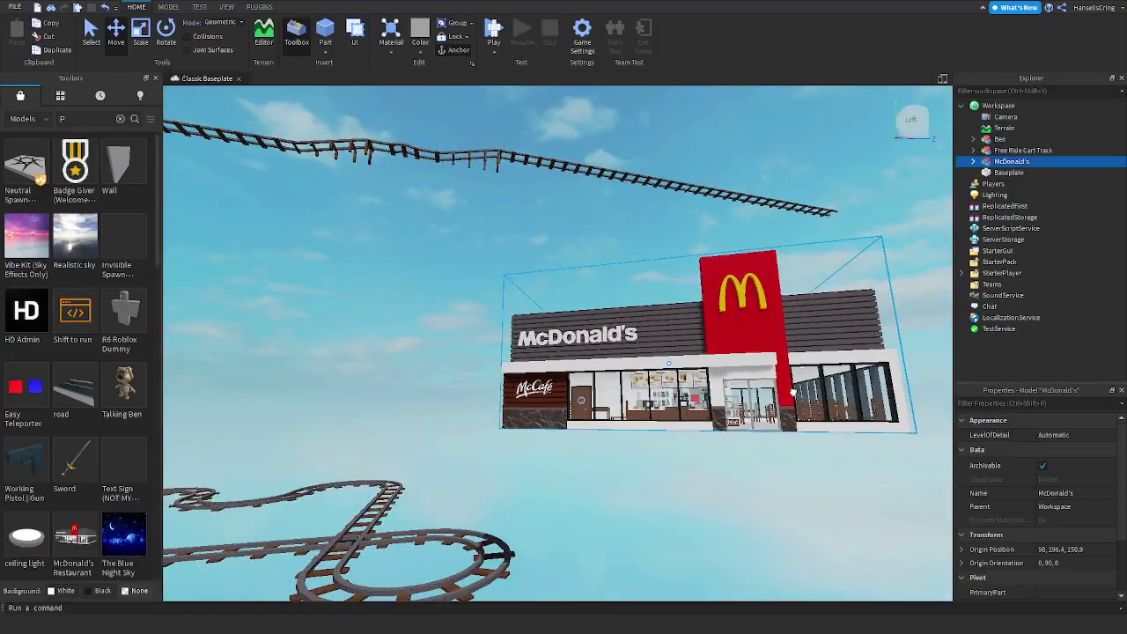
# Insert The Blue Night Sky model from the Toolbox
pyautogui.click(794, 486)
pyautogui.moveTo(793, 486); pyautogui.dragTo(793, 488, button='right')
pyautogui.press('w')
pyautogui.press('d')
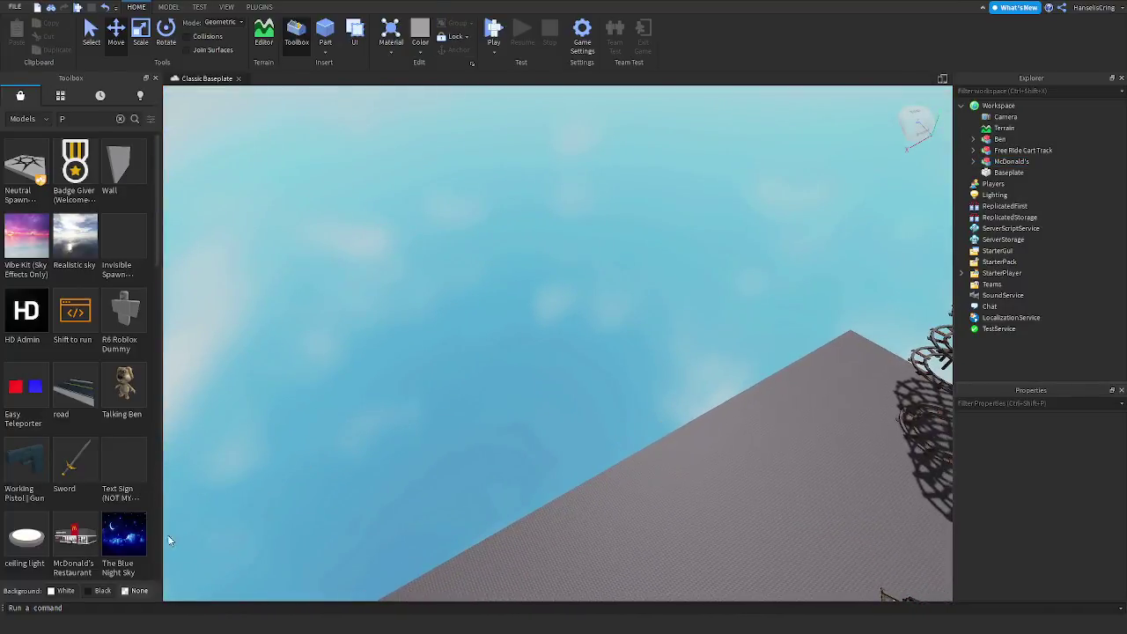
pyautogui.moveTo(482, 494); pyautogui.dragTo(483, 494, button='right')
pyautogui.press('s')
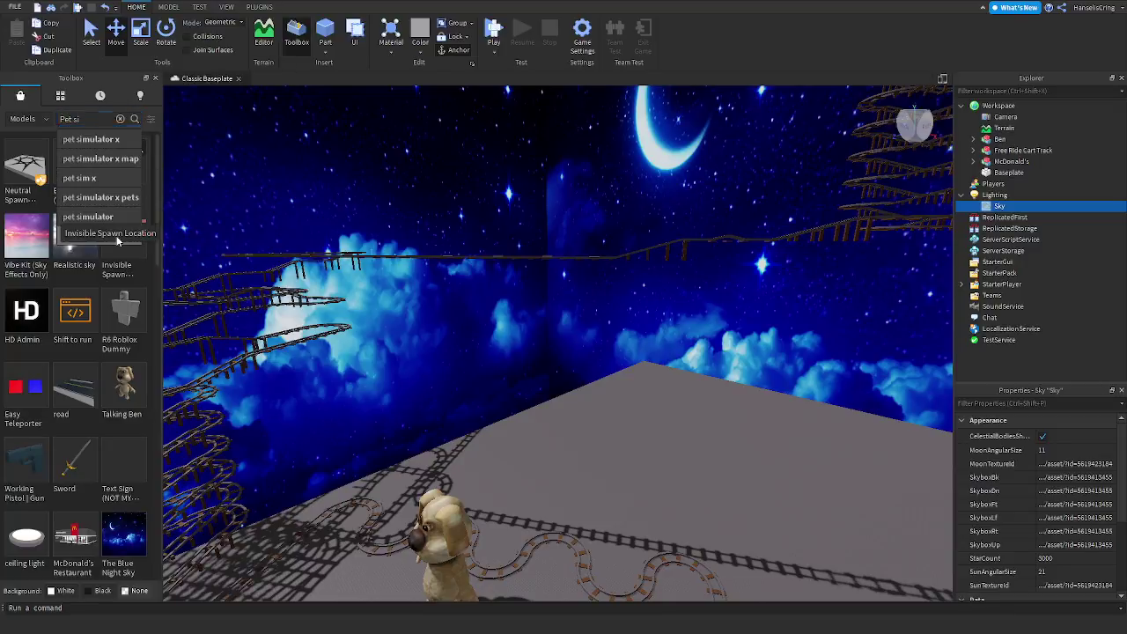
# Search the Toolbox for "pet simulator x sky" and insert a Pet Simulator X sky from the results
pyautogui.write('mulator x sky')
pyautogui.press('Return')
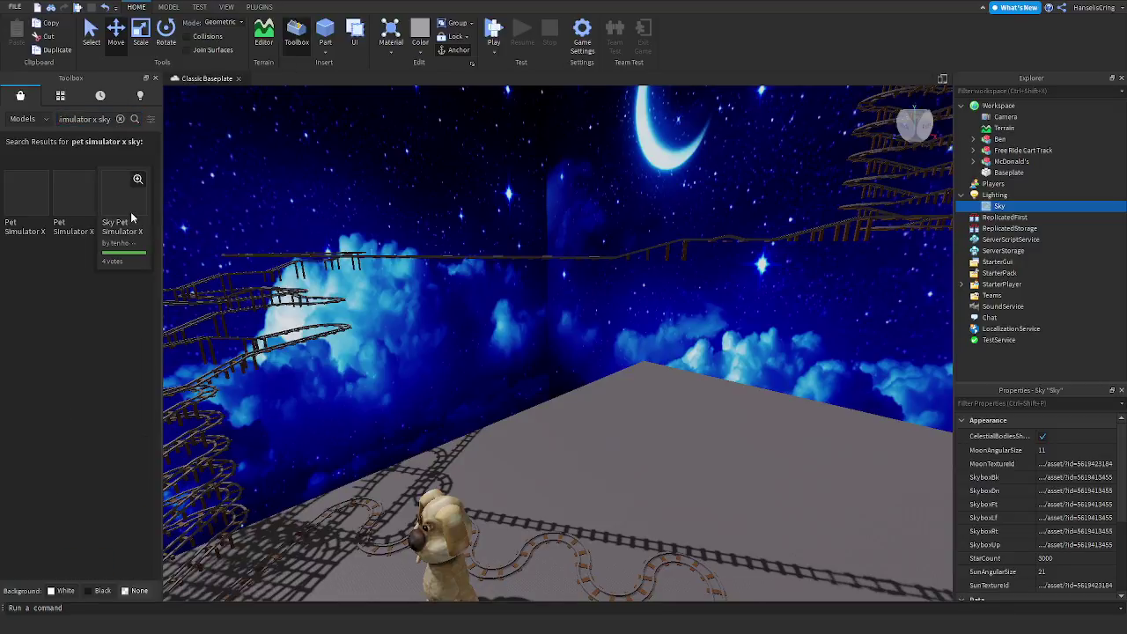
pyautogui.click(118, 120)
pyautogui.moveTo(678, 453); pyautogui.dragTo(679, 454, button='right')
pyautogui.press('d')
pyautogui.press('w')
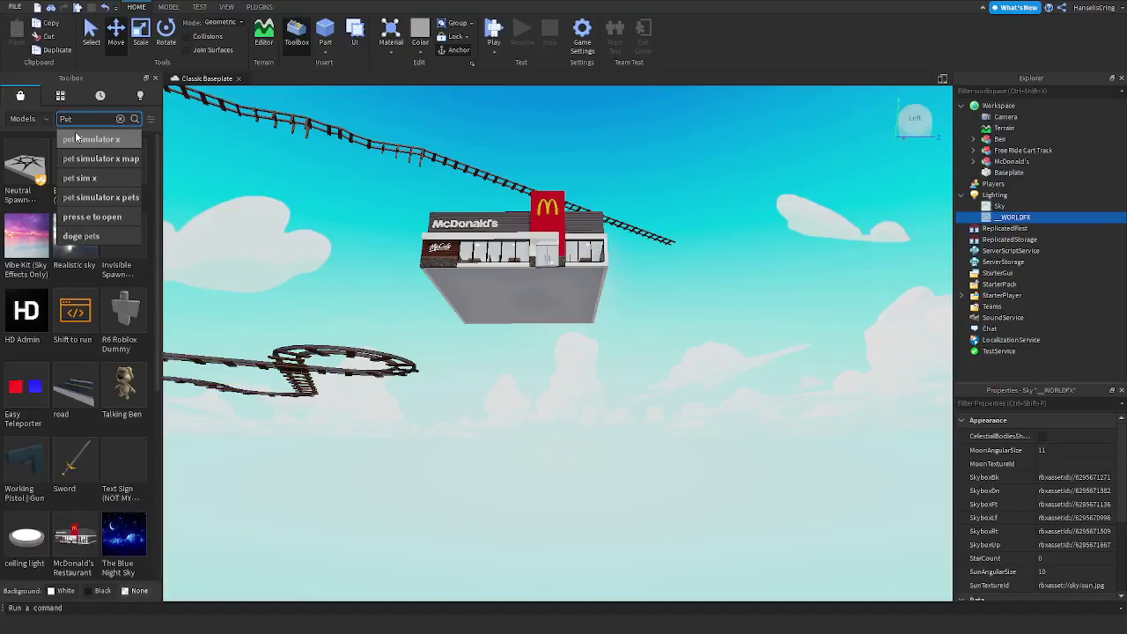
# Search the Toolbox for "pet simulator x pets" and insert the black and white Hacked cat on the baseplate
pyautogui.click(117, 201)
pyautogui.moveTo(696, 352); pyautogui.dragTo(696, 353, button='right')
pyautogui.press('w')
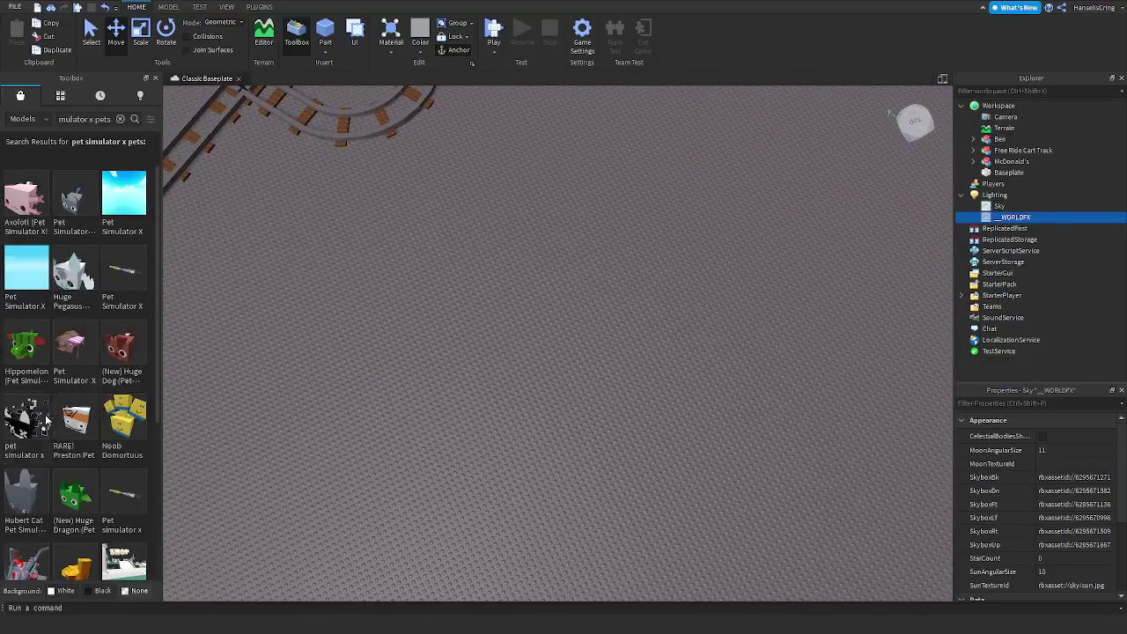
pyautogui.press('f')
pyautogui.moveTo(314, 504); pyautogui.dragTo(314, 504, button='right')
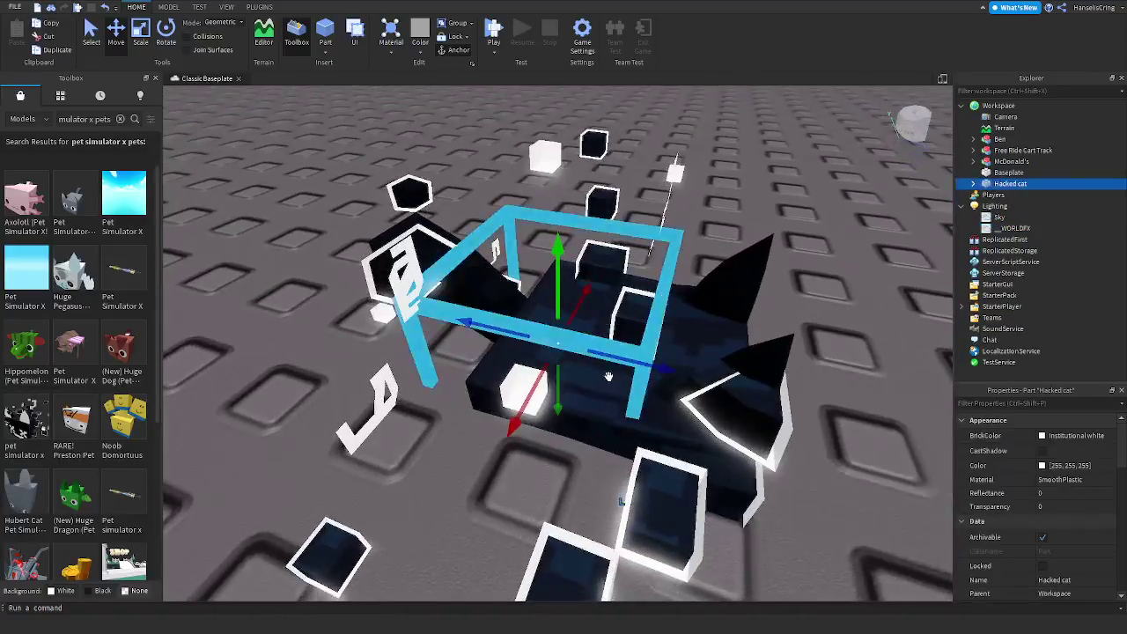
# Move the small Hacked cat across open ground on the baseplate and lift it off the floor
pyautogui.click(687, 407)
pyautogui.moveTo(608, 387); pyautogui.dragTo(588, 333)
pyautogui.scroll(-5, 587, 333)
pyautogui.moveTo(587, 333); pyautogui.dragTo(587, 333, button='right')
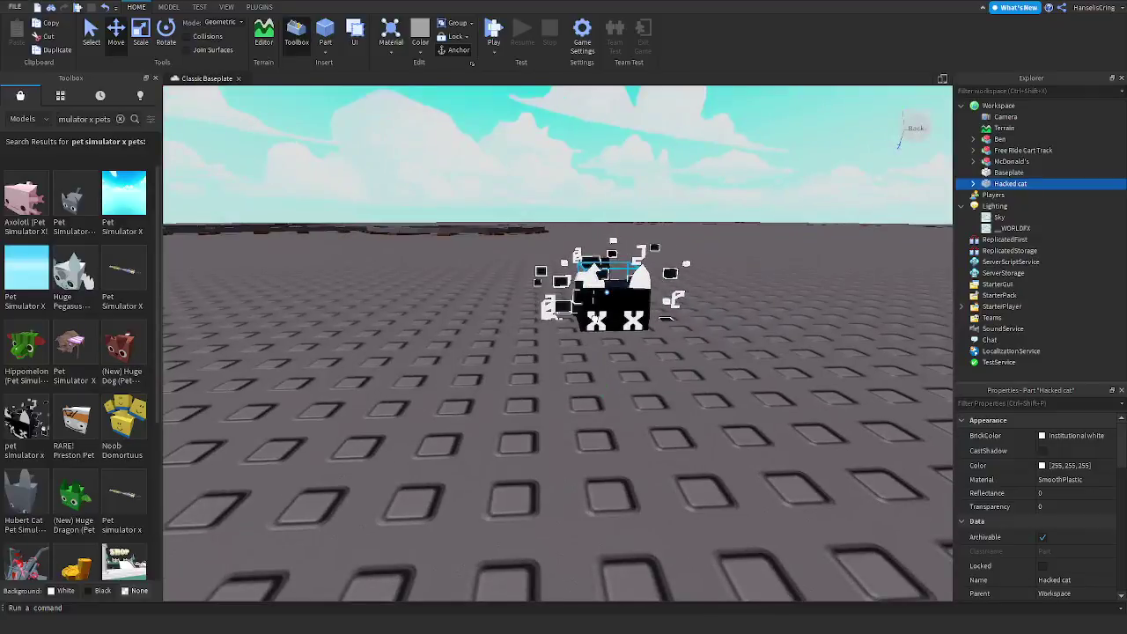
pyautogui.moveTo(611, 178); pyautogui.dragTo(613, 104)
pyautogui.moveTo(674, 360); pyautogui.dragTo(673, 361, button='right')
pyautogui.moveTo(636, 397); pyautogui.dragTo(636, 391)
pyautogui.moveTo(635, 391); pyautogui.dragTo(636, 391, button='right')
pyautogui.moveTo(636, 392); pyautogui.dragTo(635, 387)
pyautogui.moveTo(636, 391); pyautogui.dragTo(634, 388, button='right')
pyautogui.scroll(3, 616, 348)
pyautogui.moveTo(634, 388); pyautogui.dragTo(615, 349)
pyautogui.moveTo(616, 347); pyautogui.dragTo(615, 350, button='right')
pyautogui.scroll(3, 614, 350)
pyautogui.moveTo(615, 350); pyautogui.dragTo(625, 342)
pyautogui.moveTo(614, 340); pyautogui.dragTo(626, 342, button='right')
pyautogui.moveTo(625, 341); pyautogui.dragTo(639, 202)
pyautogui.moveTo(718, 61); pyautogui.dragTo(718, 61)
# Scale the Hacked cat up along all three axes into a giant, evenly proportioned cat
pyautogui.moveTo(653, 342); pyautogui.dragTo(653, 342, button='right')
pyautogui.press('w')
pyautogui.click(142, 37)
pyautogui.press('d')
pyautogui.press('w')
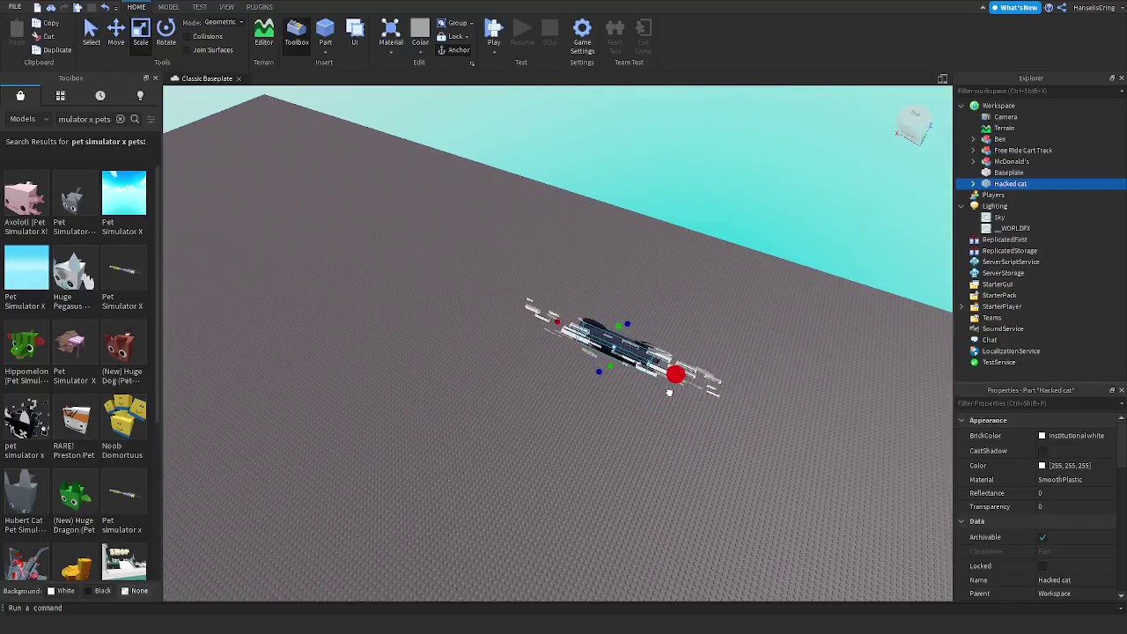
pyautogui.moveTo(602, 248); pyautogui.dragTo(629, 151)
pyautogui.press('d')
pyautogui.moveTo(663, 320); pyautogui.dragTo(663, 320, button='right')
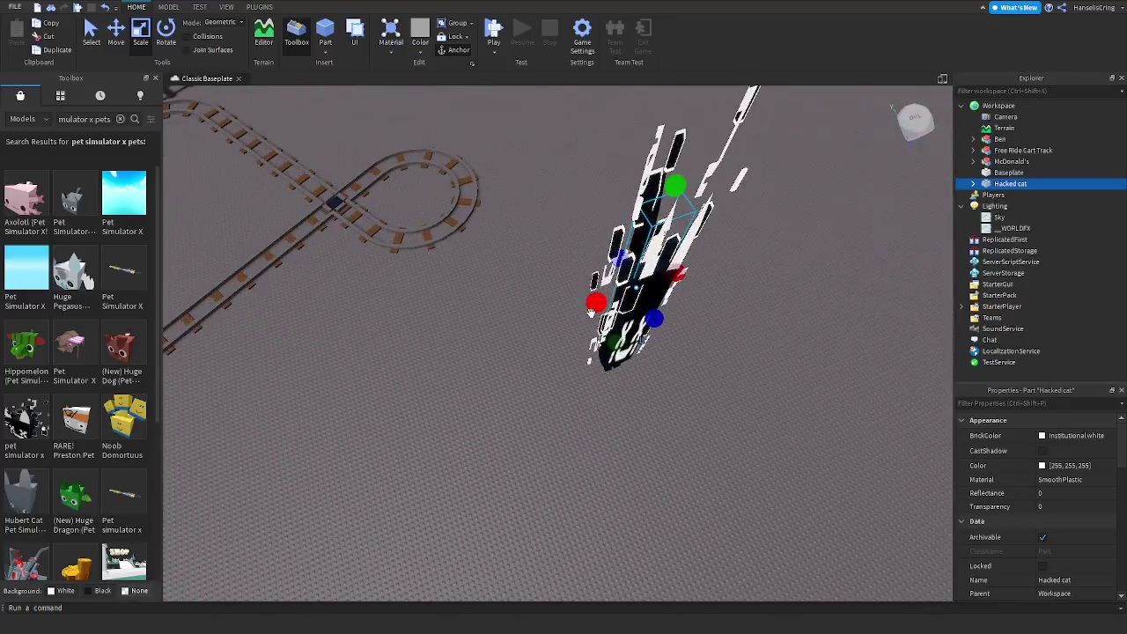
pyautogui.moveTo(592, 311); pyautogui.dragTo(447, 356)
pyautogui.press('d')
pyautogui.moveTo(601, 347); pyautogui.dragTo(601, 346, button='right')
pyautogui.moveTo(574, 407); pyautogui.dragTo(414, 418)
pyautogui.moveTo(633, 379); pyautogui.dragTo(632, 379, button='right')
pyautogui.click(633, 379)
pyautogui.scroll(1, 641, 379)
pyautogui.scroll(1, 641, 378)
pyautogui.scroll(-1, 641, 379)
pyautogui.scroll(-1, 673, 376)
pyautogui.moveTo(666, 337); pyautogui.dragTo(667, 337, button='right')
pyautogui.scroll(-1, 667, 337)
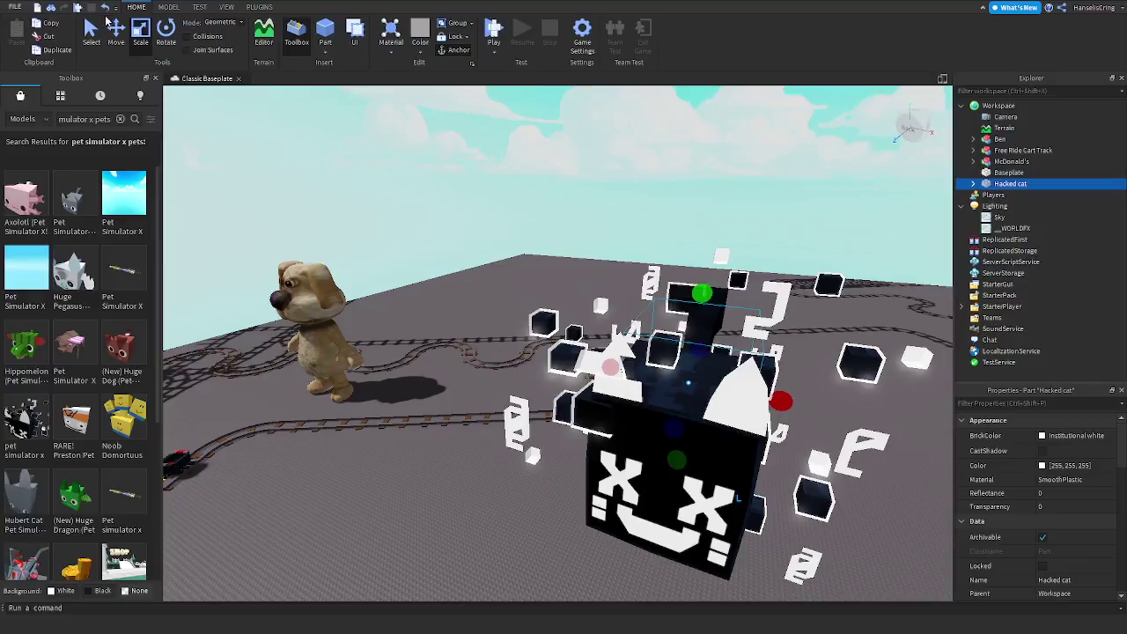
# Raise the giant Hacked cat and shift it over the open baseplate near the small track loop
pyautogui.moveTo(707, 269); pyautogui.dragTo(702, 207)
pyautogui.scroll(2, 702, 207)
pyautogui.scroll(-2, 688, 295)
pyautogui.moveTo(660, 344); pyautogui.dragTo(659, 343, button='right')
pyautogui.scroll(-4, 661, 349)
pyautogui.moveTo(584, 340); pyautogui.dragTo(567, 382)
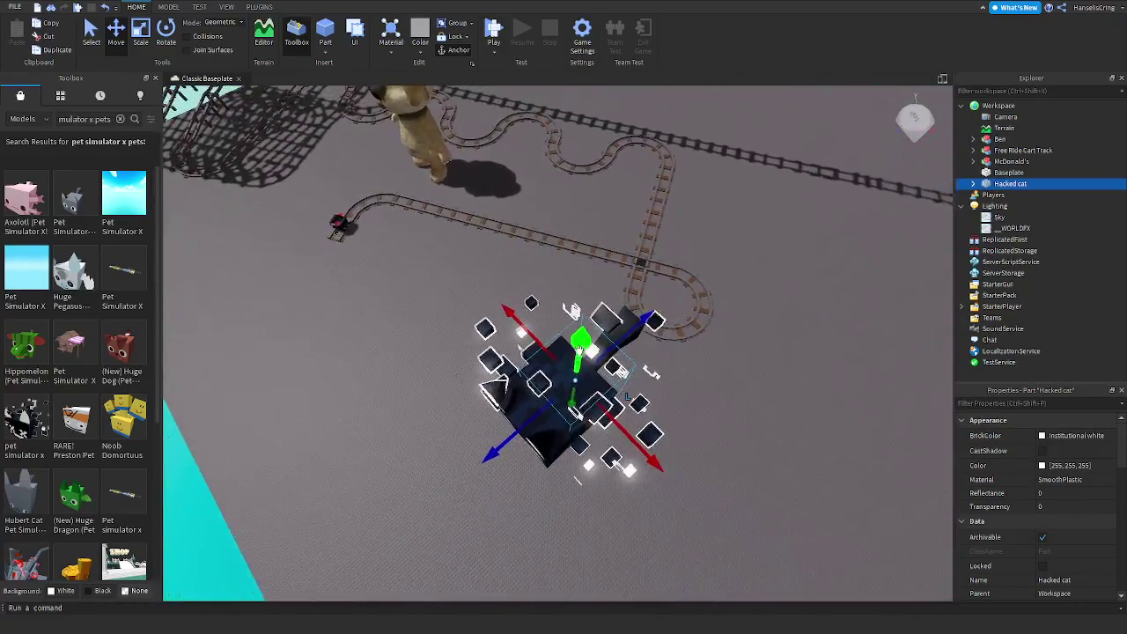
pyautogui.moveTo(566, 382); pyautogui.dragTo(567, 382, button='right')
pyautogui.moveTo(567, 382); pyautogui.dragTo(567, 385)
pyautogui.moveTo(566, 382); pyautogui.dragTo(566, 385, button='right')
pyautogui.moveTo(566, 385); pyautogui.dragTo(576, 348)
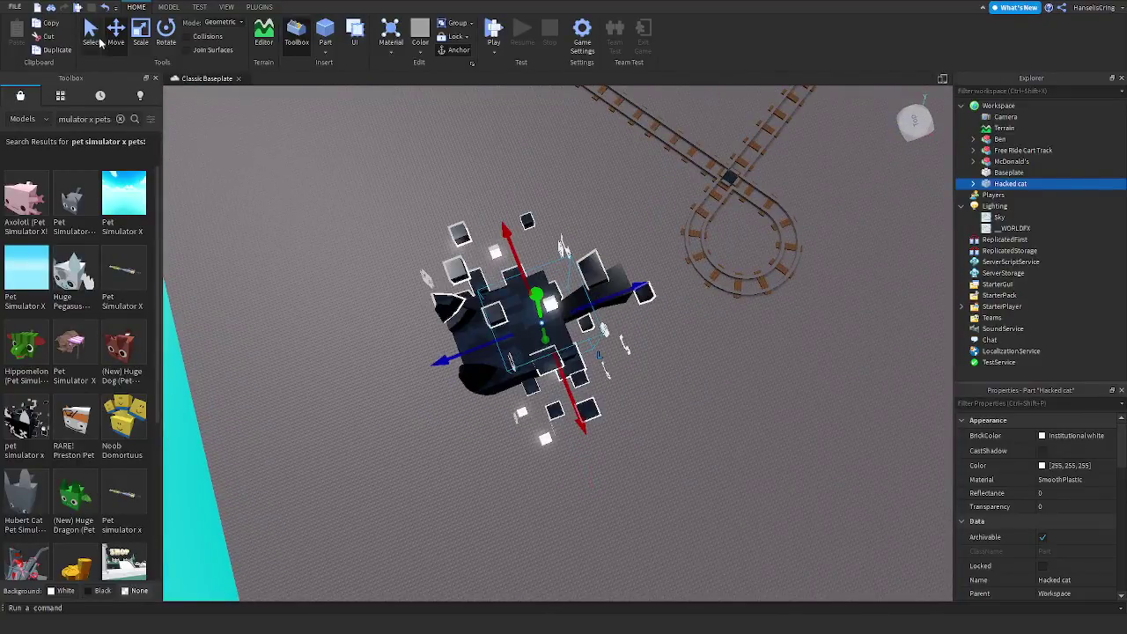
# Place the giant Hacked cat beside Talking Ben, behind the first stretch of track, and adjust its height
pyautogui.click(94, 37)
pyautogui.moveTo(528, 326); pyautogui.dragTo(529, 326, button='right')
pyautogui.scroll(-3, 594, 356)
pyautogui.moveTo(591, 271); pyautogui.dragTo(591, 271, button='right')
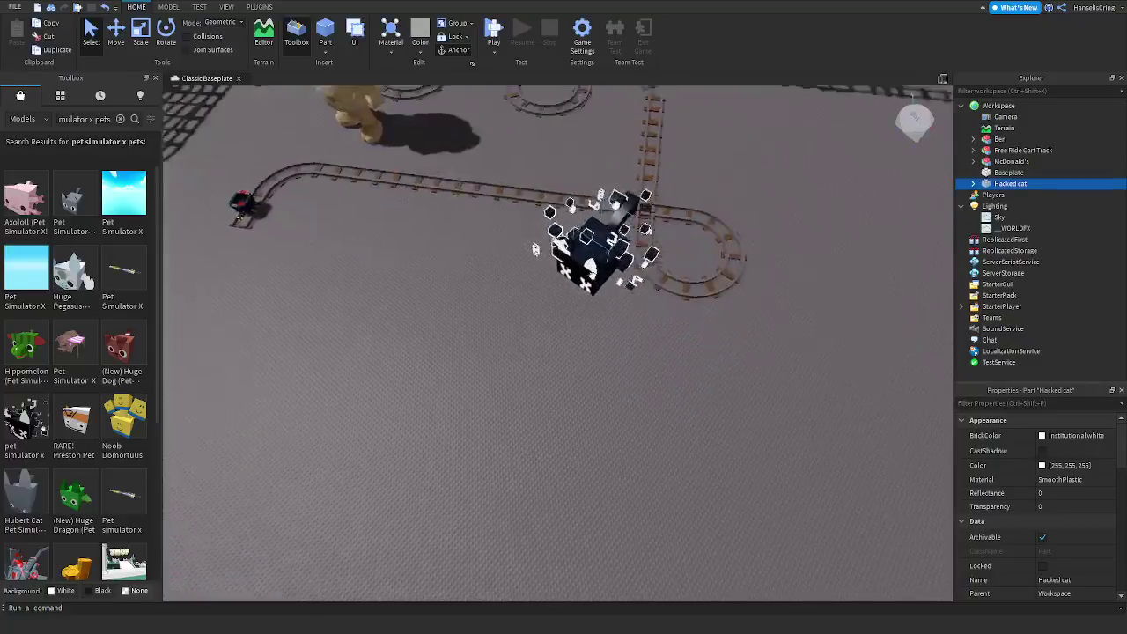
pyautogui.moveTo(591, 272); pyautogui.dragTo(591, 272)
pyautogui.moveTo(591, 271); pyautogui.dragTo(591, 271, button='right')
pyautogui.moveTo(591, 271); pyautogui.dragTo(591, 271)
pyautogui.moveTo(591, 272); pyautogui.dragTo(591, 272, button='right')
pyautogui.moveTo(591, 271); pyautogui.dragTo(591, 271)
pyautogui.moveTo(591, 271); pyautogui.dragTo(591, 271, button='right')
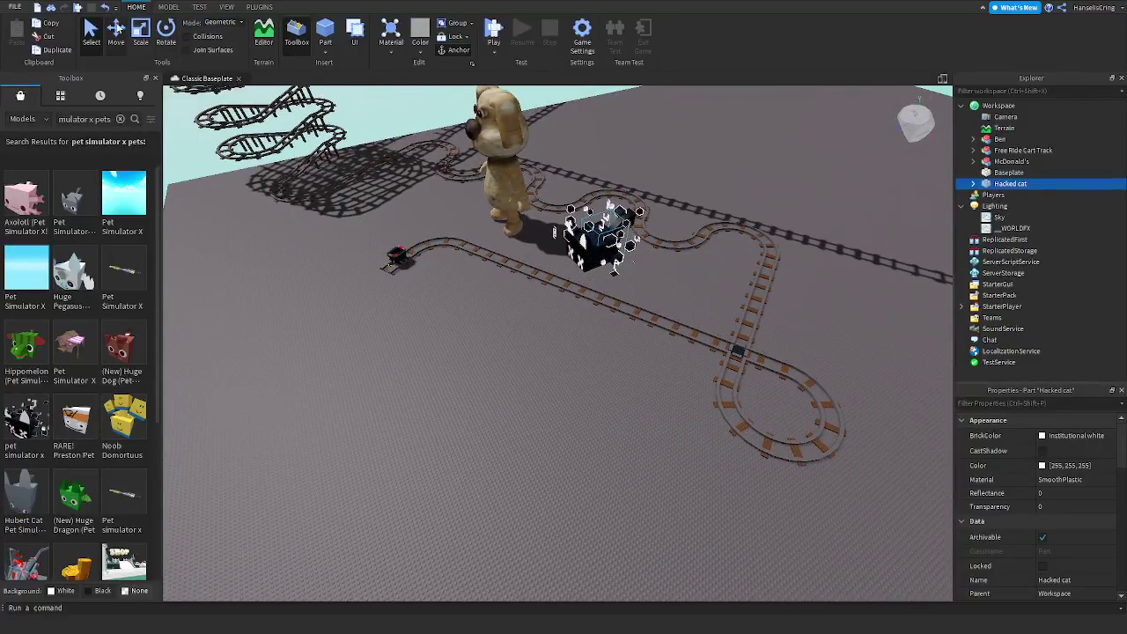
pyautogui.moveTo(612, 109); pyautogui.dragTo(619, 93)
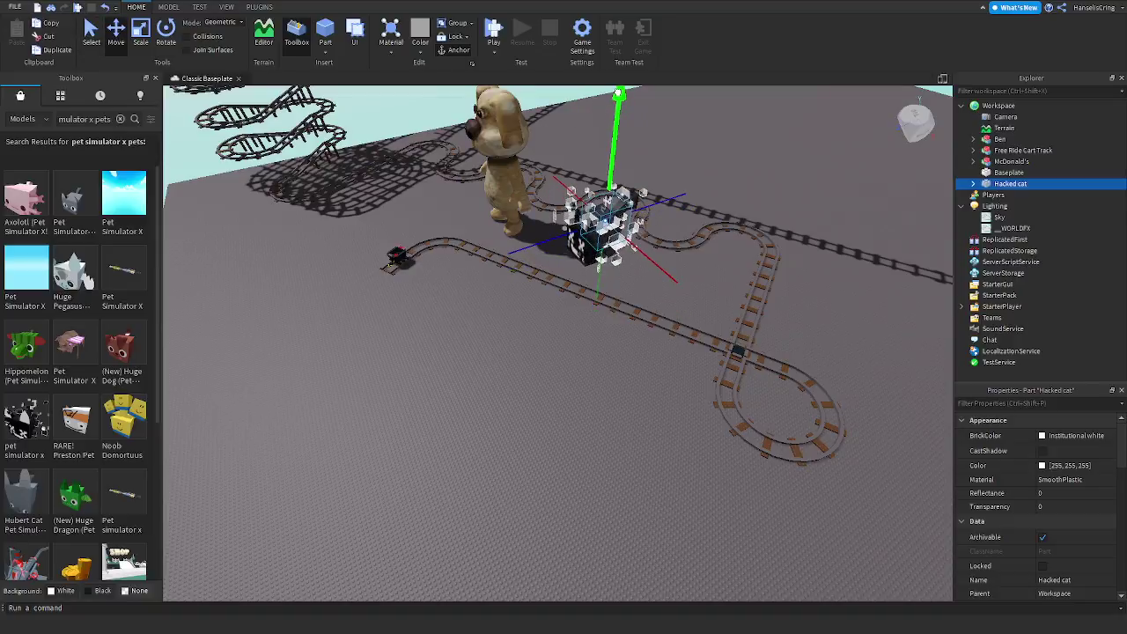
pyautogui.click(751, 166)
pyautogui.press('w')
pyautogui.moveTo(734, 177); pyautogui.dragTo(736, 177, button='right')
pyautogui.press('s')
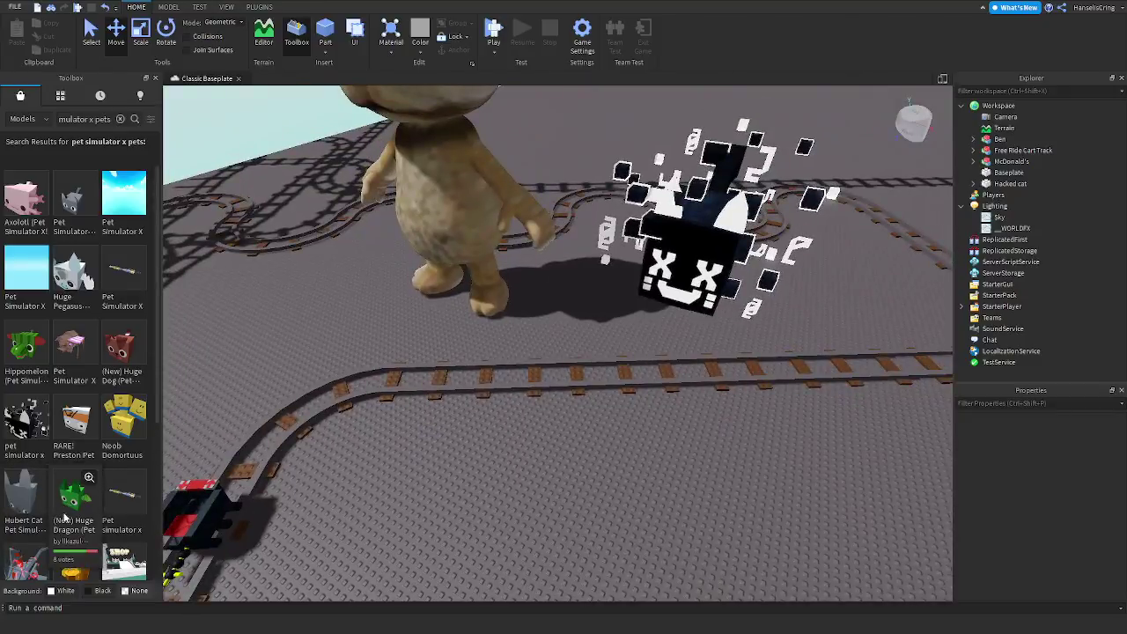
# Insert the (New) Huge Dragon model from the Toolbox and move it into the air behind Talking Ben
pyautogui.click(65, 517)
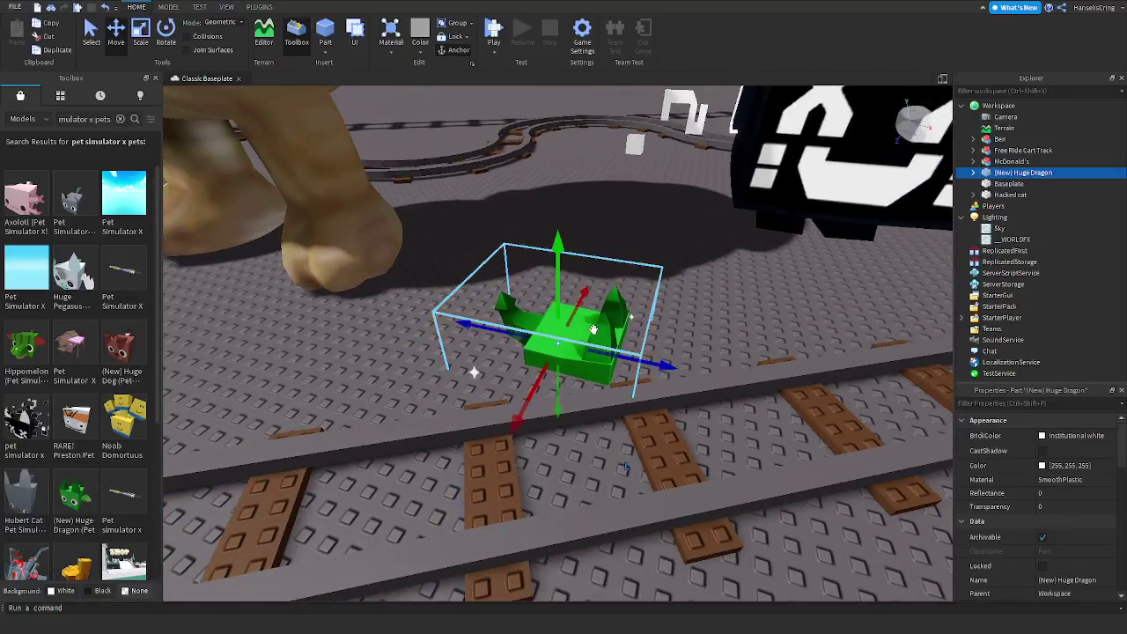
pyautogui.moveTo(553, 275); pyautogui.dragTo(599, 266)
pyautogui.moveTo(599, 267); pyautogui.dragTo(599, 267, button='right')
pyautogui.moveTo(599, 267); pyautogui.dragTo(599, 267)
pyautogui.moveTo(599, 267); pyautogui.dragTo(599, 267, button='right')
pyautogui.moveTo(599, 267); pyautogui.dragTo(598, 205)
pyautogui.moveTo(634, 276); pyautogui.dragTo(634, 262, button='right')
pyautogui.press('w')
pyautogui.press('s')
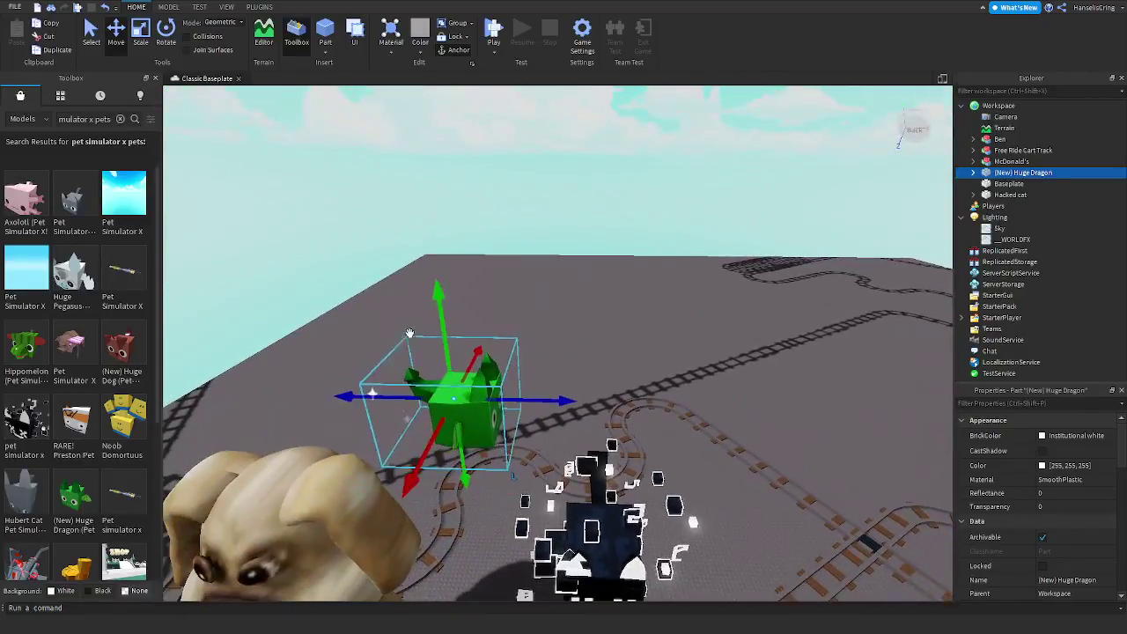
pyautogui.moveTo(440, 302); pyautogui.dragTo(444, 152)
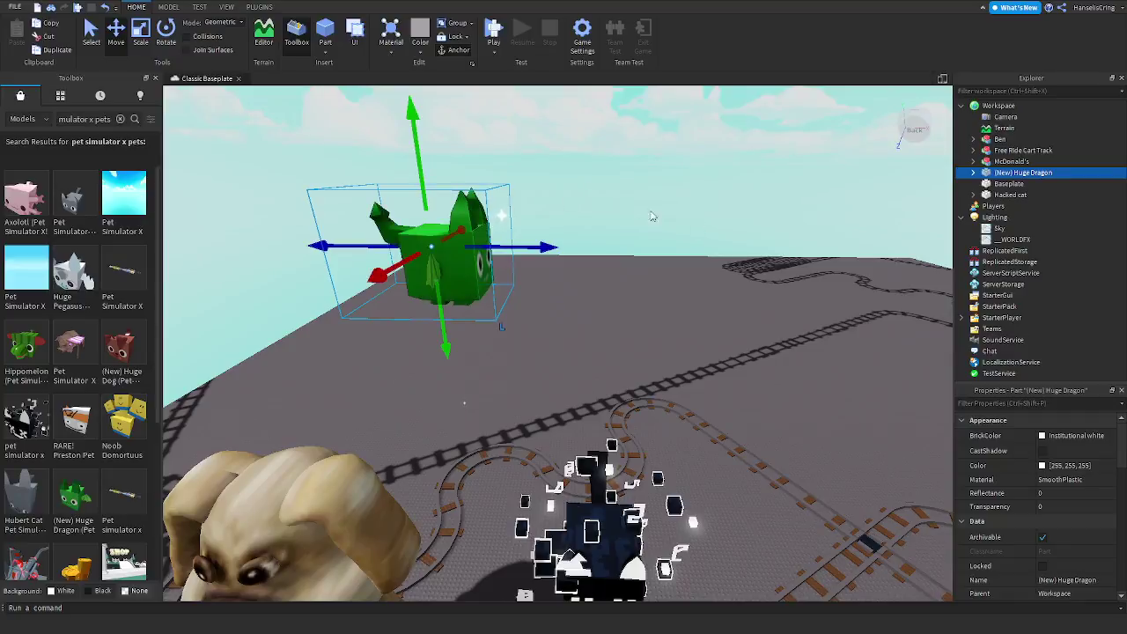
# Scale the green Huge Dragon up in length, width and height until it is far larger than Talking Ben
pyautogui.press('s')
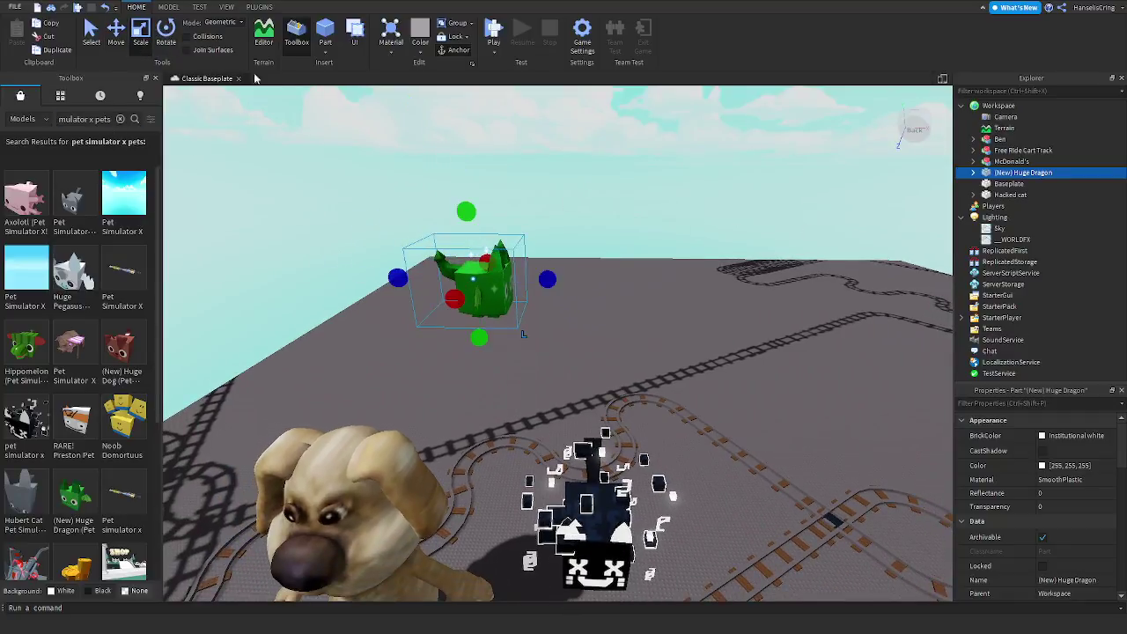
pyautogui.scroll(-2, 590, 361)
pyautogui.moveTo(588, 301); pyautogui.dragTo(582, 428)
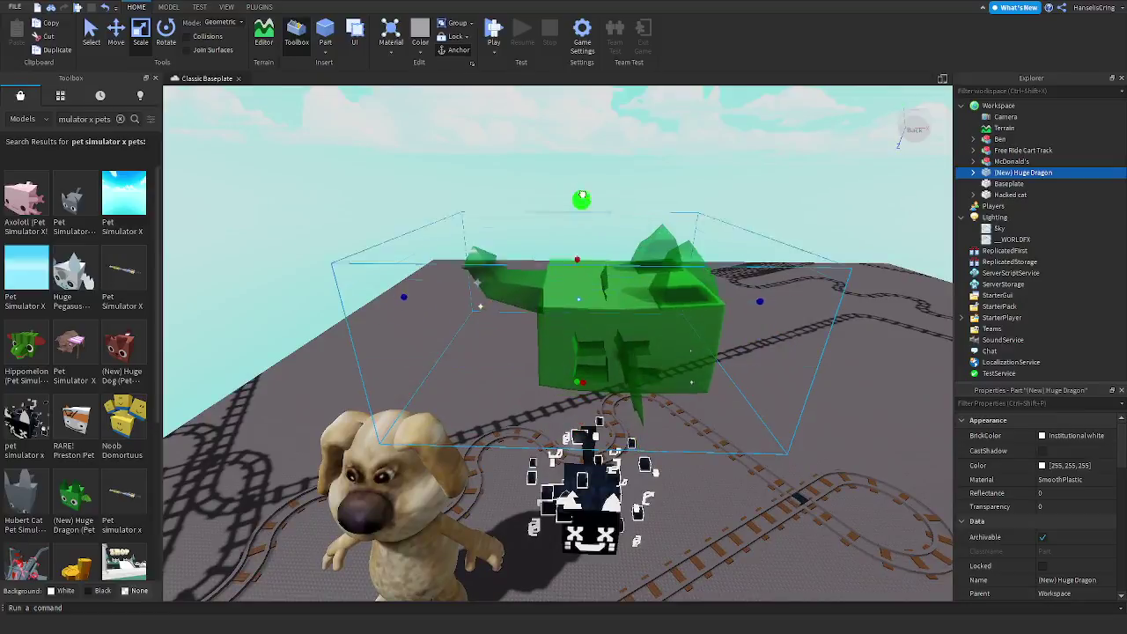
pyautogui.moveTo(592, 96); pyautogui.dragTo(592, 97)
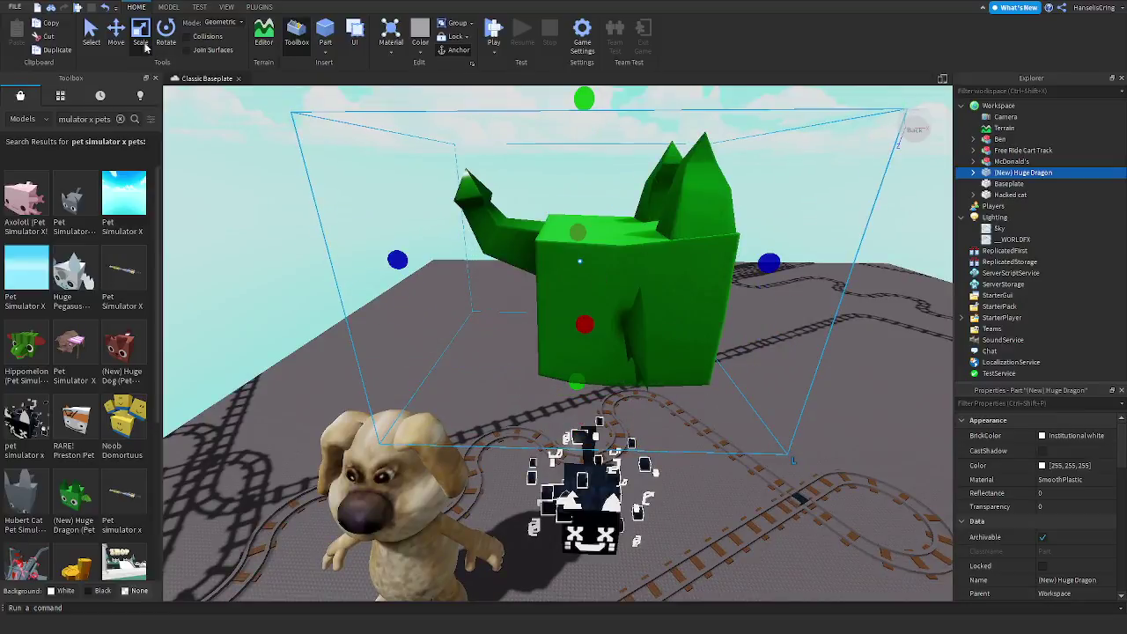
# Raise the enlarged Huge Dragon higher above the baseplate and check the surrounding track
pyautogui.moveTo(519, 457); pyautogui.dragTo(521, 391, button='right')
pyautogui.moveTo(562, 393); pyautogui.dragTo(554, 32)
pyautogui.moveTo(591, 448); pyautogui.dragTo(594, 424, button='right')
pyautogui.press('w')
pyautogui.press('d')
pyautogui.moveTo(763, 511); pyautogui.dragTo(762, 511, button='right')
pyautogui.press('w')
pyautogui.press('w')
pyautogui.press('d')
# Insert the Pet Simulator X Hoverboards model from the Toolbox and place it beside the cart at the track start
pyautogui.scroll(-3, 62, 449)
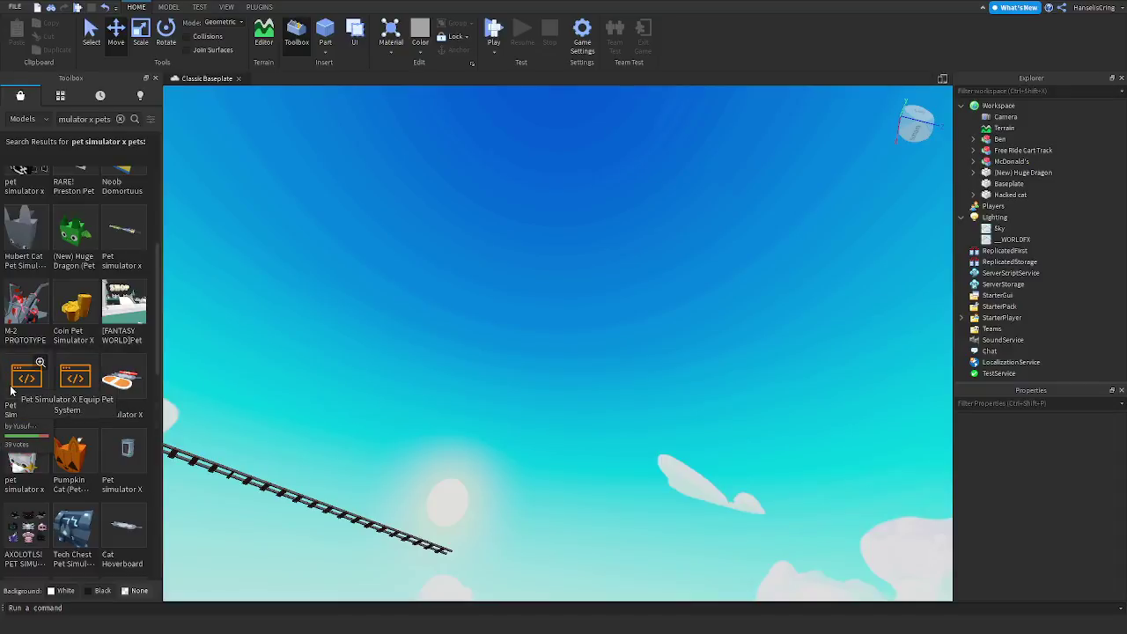
pyautogui.press('w')
pyautogui.moveTo(355, 469); pyautogui.dragTo(346, 468, button='right')
pyautogui.press('s')
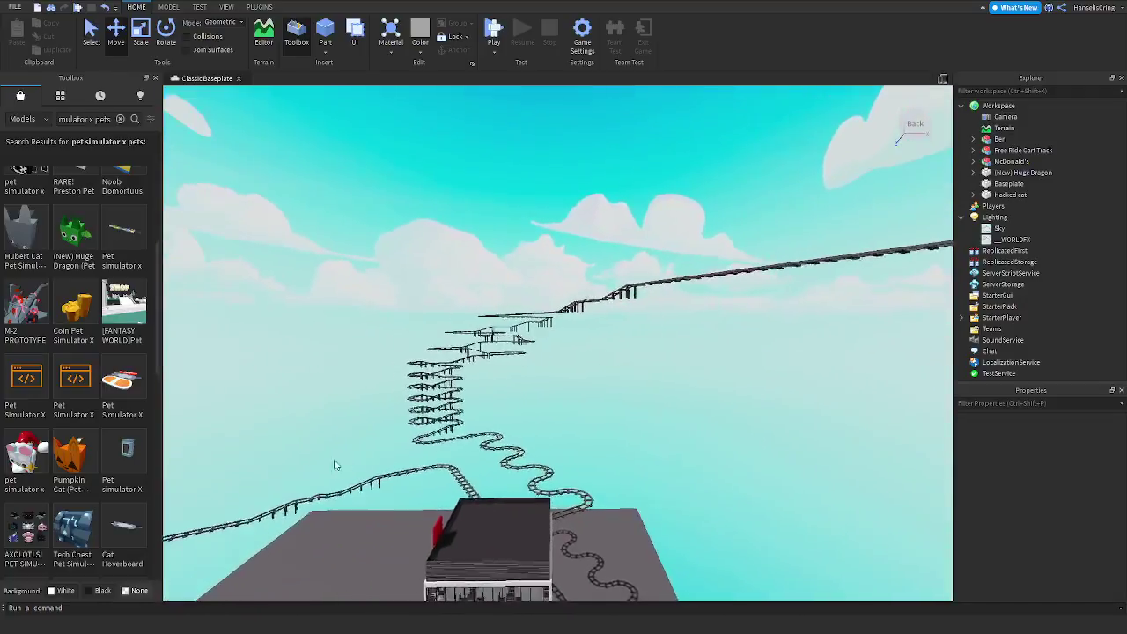
pyautogui.click(142, 396)
pyautogui.moveTo(717, 370); pyautogui.dragTo(717, 370, button='right')
pyautogui.moveTo(635, 325); pyautogui.dragTo(538, 306)
pyautogui.press('w')
pyautogui.moveTo(537, 306); pyautogui.dragTo(537, 306, button='right')
pyautogui.moveTo(537, 308); pyautogui.dragTo(524, 273)
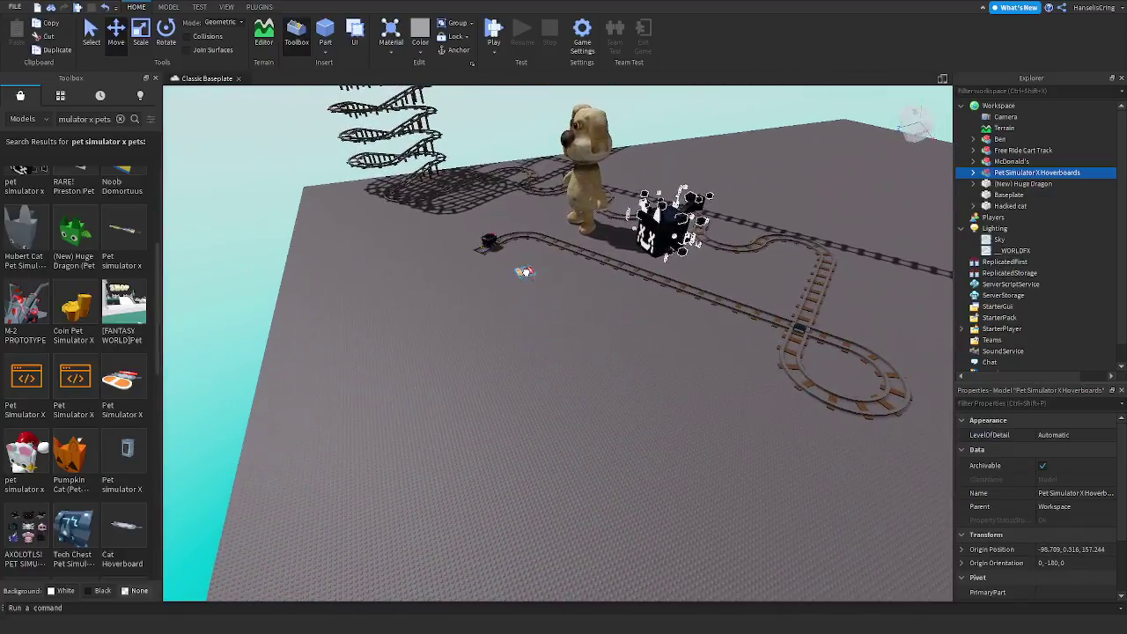
# Try a Pets collection from the Toolbox, inspect its columns of pets, and delete it
pyautogui.press('s')
pyautogui.click(543, 476)
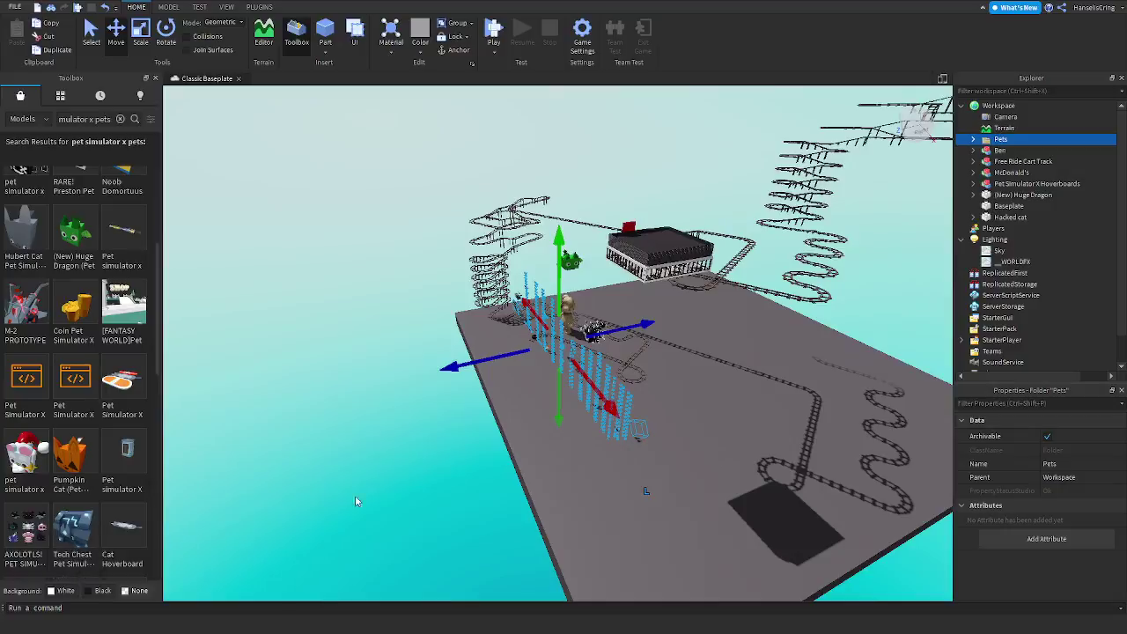
pyautogui.press('d')
pyautogui.moveTo(587, 500); pyautogui.dragTo(587, 500, button='right')
pyautogui.press('w')
pyautogui.press('w')
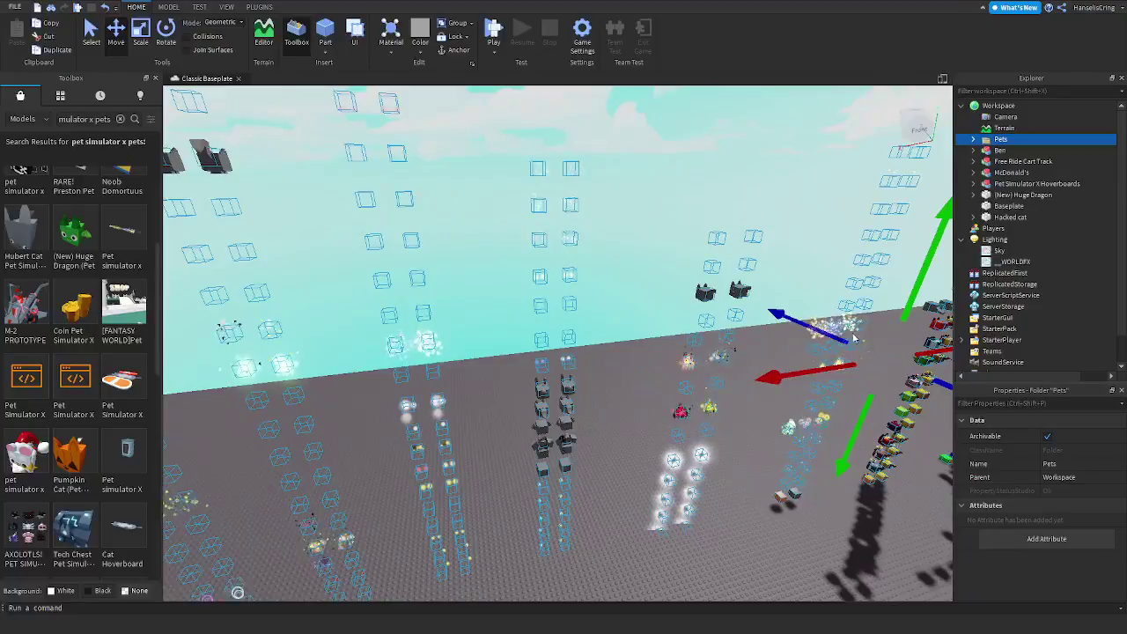
pyautogui.press('Delete')
pyautogui.moveTo(773, 291); pyautogui.dragTo(773, 292, button='right')
pyautogui.press('s')
pyautogui.press('a')
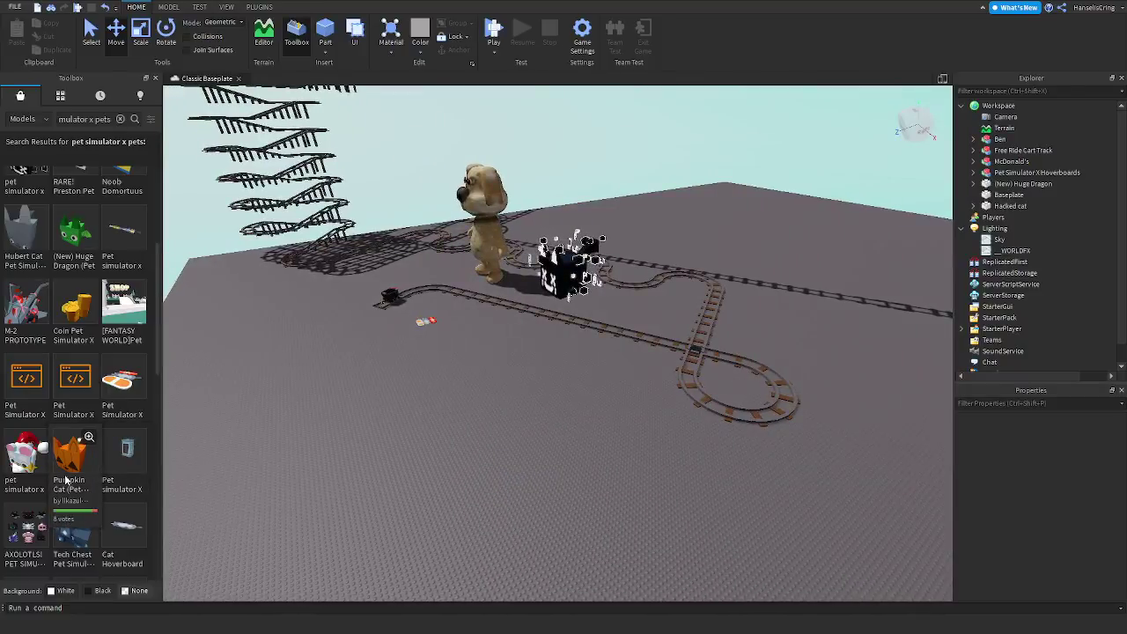
# Insert the Pumpkin Cat and Tech Chest Pet Simulator X models from the Toolbox
pyautogui.press('a')
pyautogui.moveTo(330, 453); pyautogui.dragTo(330, 453, button='right')
pyautogui.press('s')
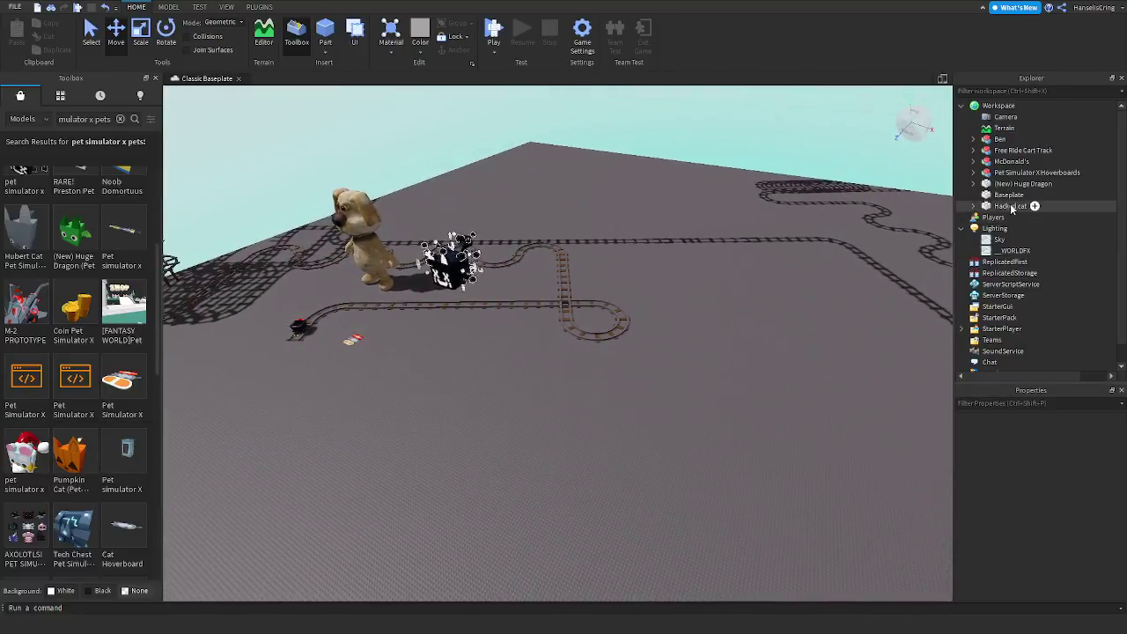
pyautogui.press('a')
pyautogui.click(962, 229)
pyautogui.press('a')
pyautogui.moveTo(786, 307); pyautogui.dragTo(785, 305, button='right')
pyautogui.press('w')
pyautogui.press('w')
pyautogui.click(75, 453)
pyautogui.click(75, 528)
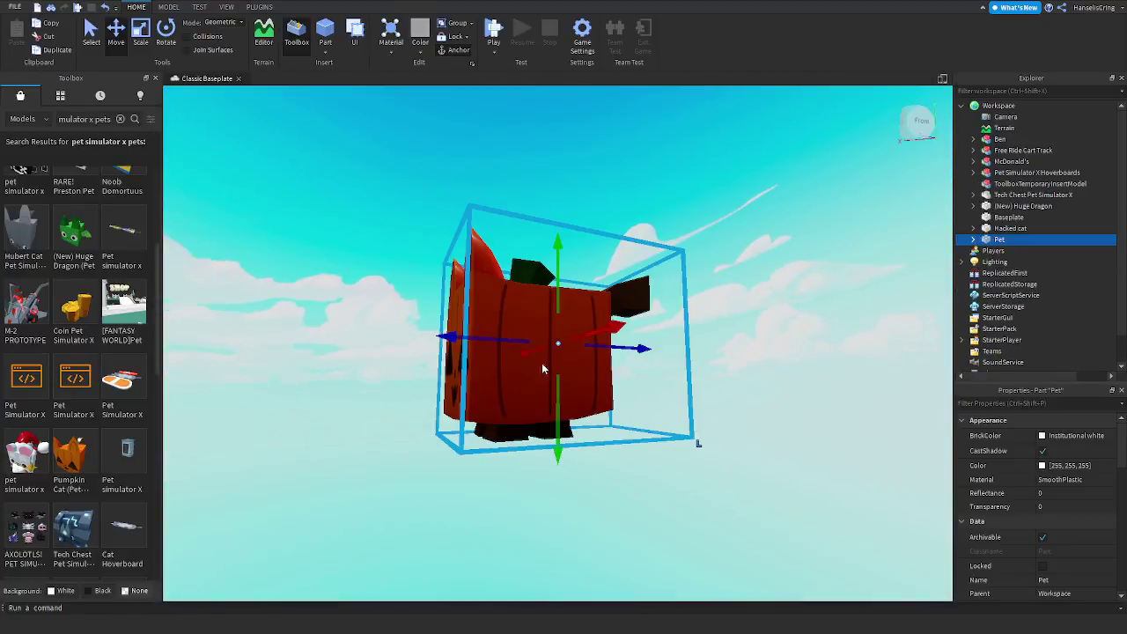
# Move the Tech Chest into mid-air above the baseplate near the McDonald's
pyautogui.moveTo(665, 360); pyautogui.dragTo(665, 361, button='right')
pyautogui.press('s')
pyautogui.moveTo(642, 354); pyautogui.dragTo(642, 353)
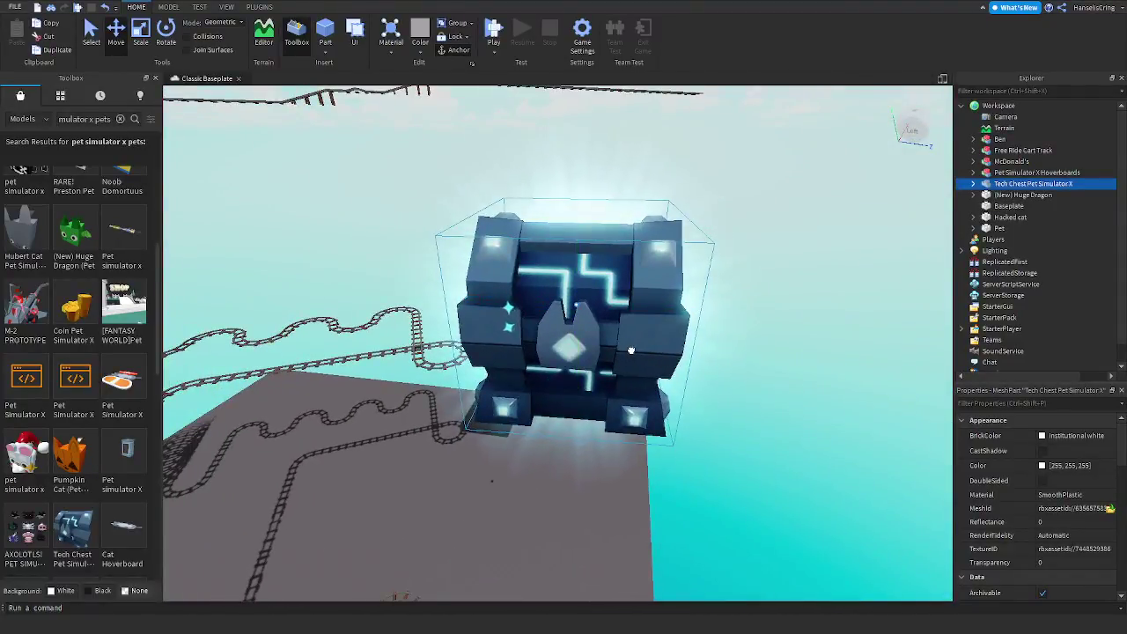
pyautogui.moveTo(644, 358); pyautogui.dragTo(644, 358, button='right')
pyautogui.press('d')
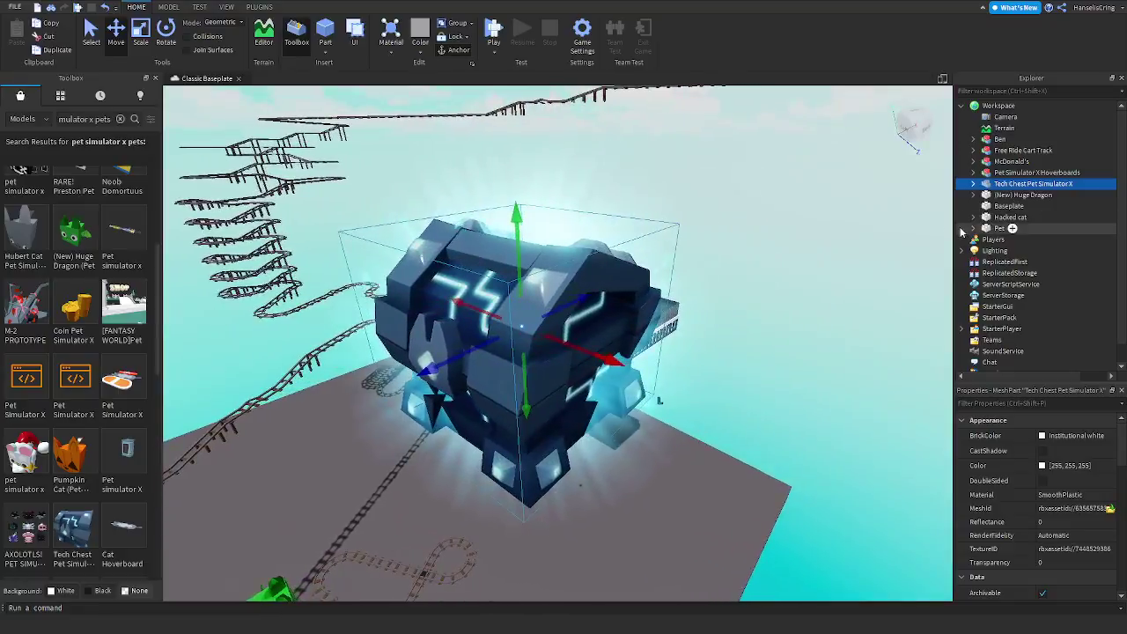
# Lower the Tech Chest from mid-air down to the baseplate beside the track start, near the McDonald's
pyautogui.moveTo(560, 482); pyautogui.dragTo(559, 477, button='right')
pyautogui.press('w')
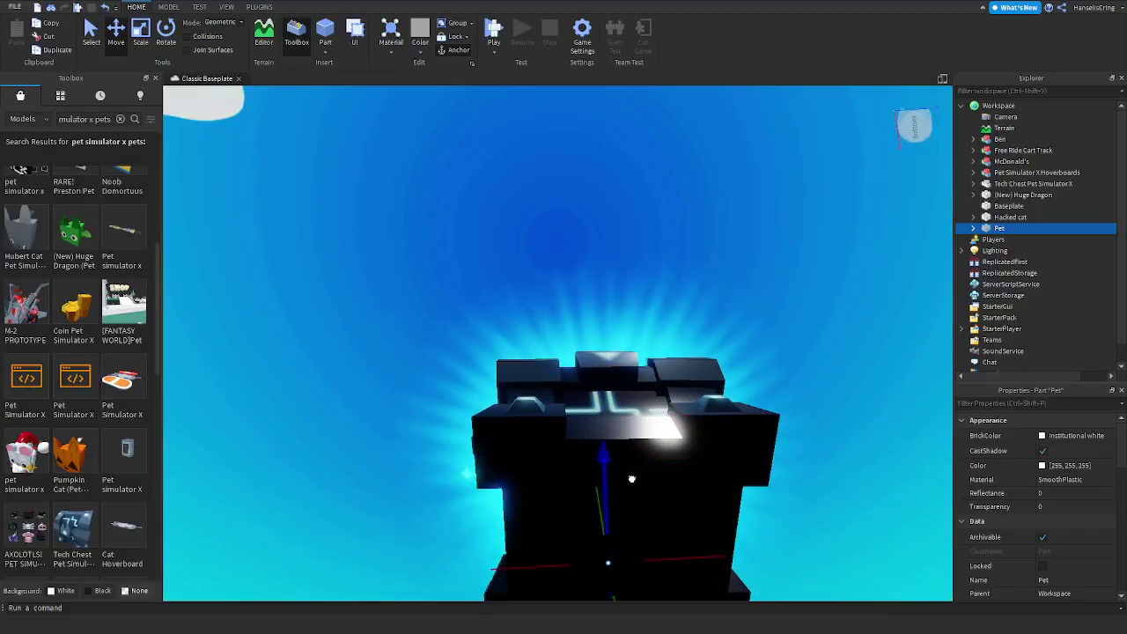
pyautogui.press('w')
pyautogui.moveTo(621, 560); pyautogui.dragTo(628, 569, button='right')
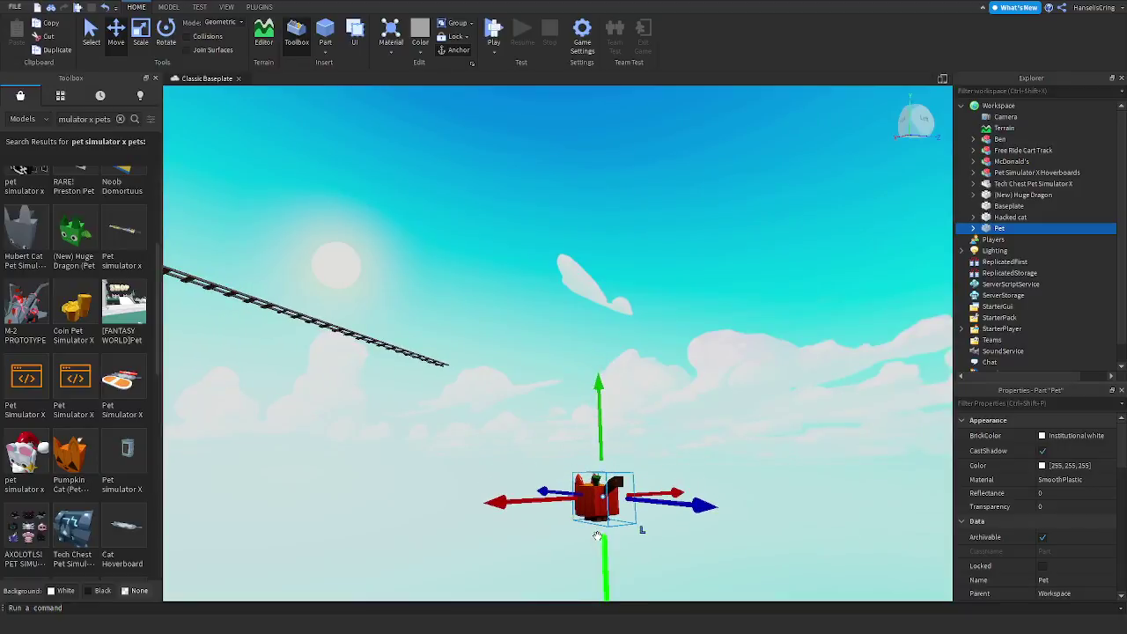
pyautogui.moveTo(606, 506); pyautogui.dragTo(627, 509, button='right')
pyautogui.press('s')
pyautogui.click(715, 451)
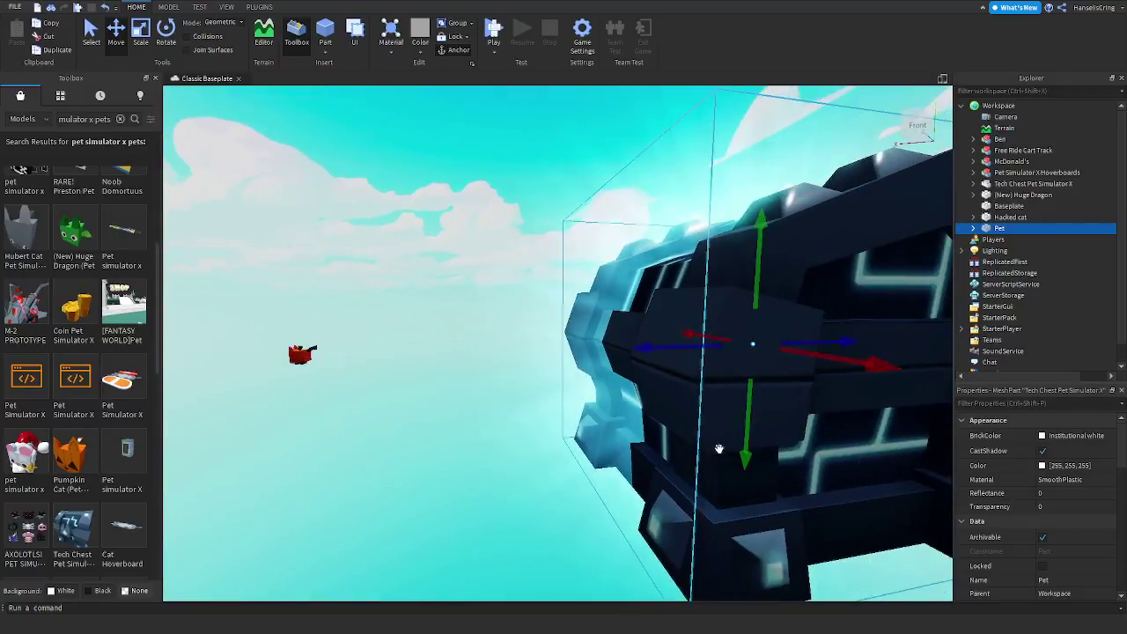
pyautogui.moveTo(718, 449); pyautogui.dragTo(731, 440, button='right')
pyautogui.press('s')
pyautogui.press('d')
pyautogui.moveTo(764, 259); pyautogui.dragTo(738, 596)
pyautogui.moveTo(712, 473); pyautogui.dragTo(712, 473, button='right')
pyautogui.moveTo(667, 425); pyautogui.dragTo(679, 291)
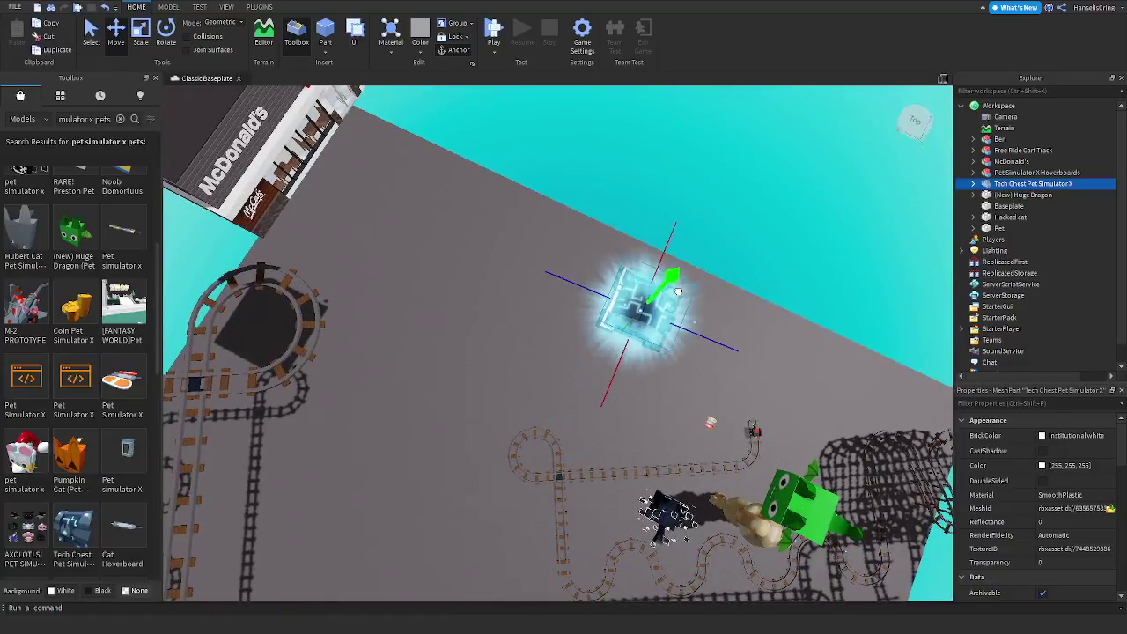
# Raise the Tech Chest slightly so its base rests on the baseplate surface, and deselect it
pyautogui.moveTo(727, 337); pyautogui.dragTo(723, 327, button='right')
pyautogui.click(727, 337)
pyautogui.press('w')
pyautogui.press('w')
pyautogui.press('s')
pyautogui.click(723, 328)
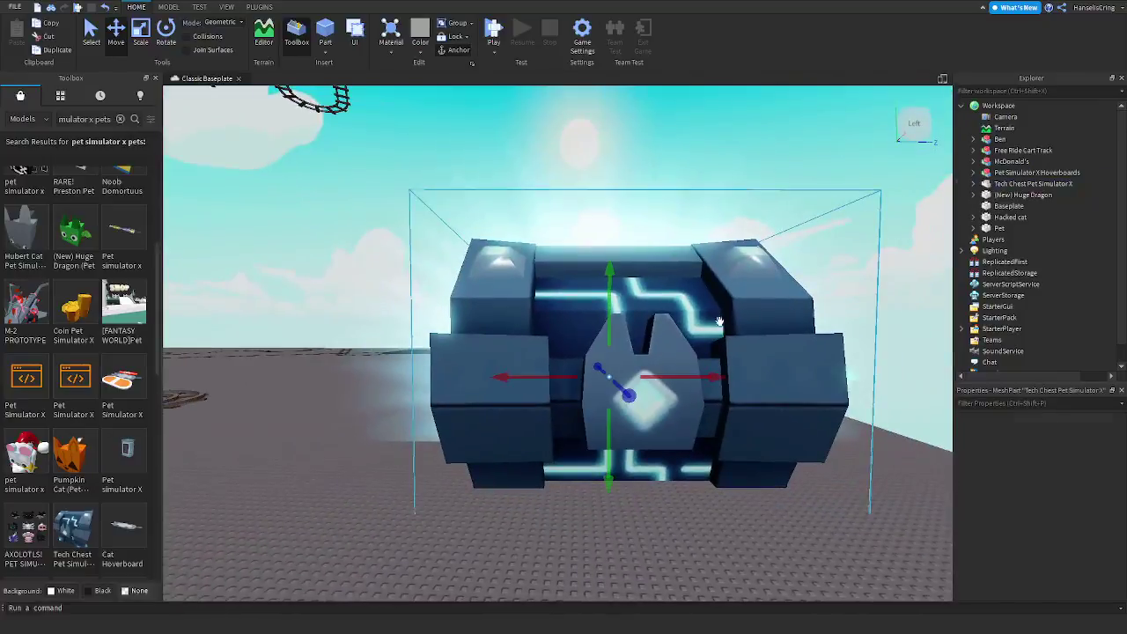
pyautogui.moveTo(617, 290); pyautogui.dragTo(624, 213)
pyautogui.click(390, 250)
# Find the small Pumpkin Cat pet in the sky and stretch it vertically into a very tall figure
pyautogui.moveTo(389, 250); pyautogui.dragTo(390, 255, button='right')
pyautogui.press('w')
pyautogui.press('w')
pyautogui.moveTo(445, 277); pyautogui.dragTo(444, 274, button='right')
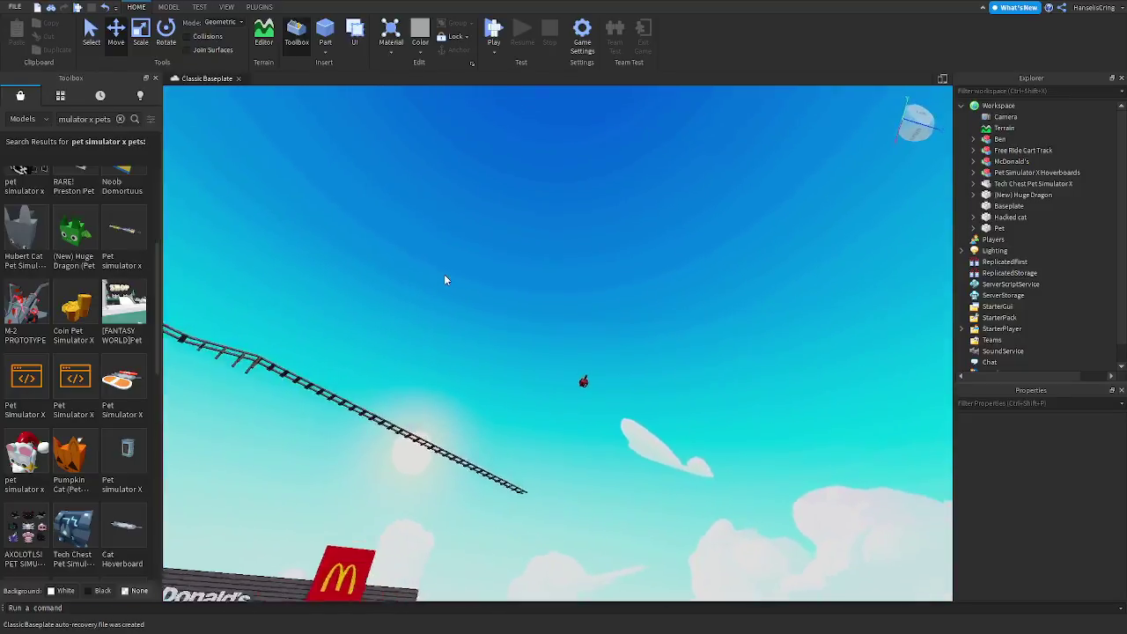
pyautogui.press('w')
pyautogui.press('w')
pyautogui.moveTo(672, 455); pyautogui.dragTo(672, 456, button='right')
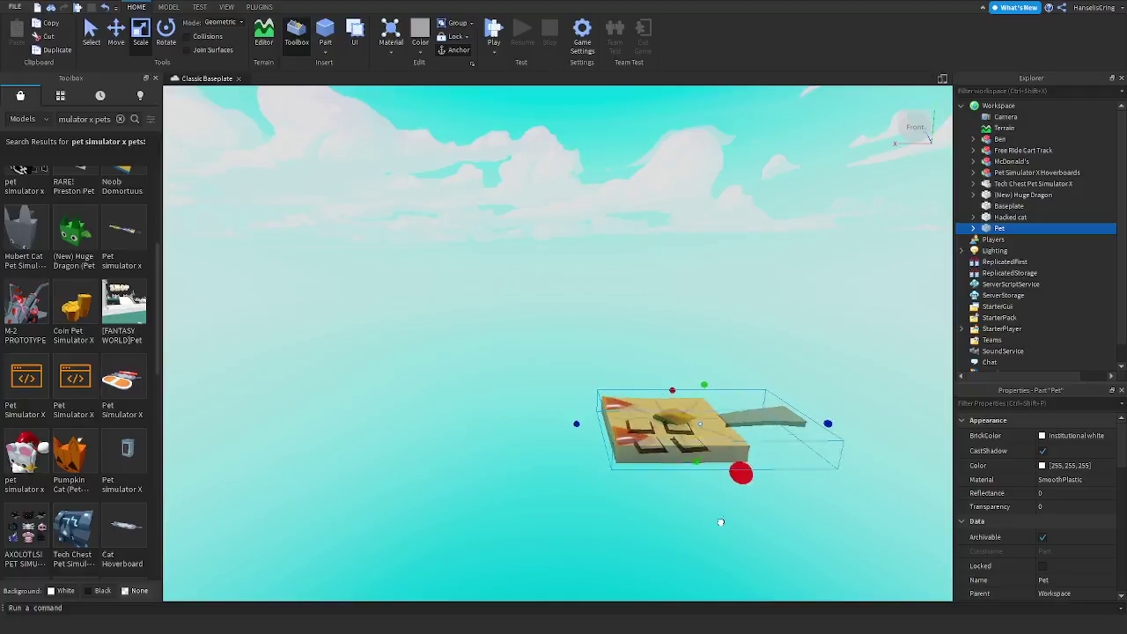
pyautogui.moveTo(703, 402); pyautogui.dragTo(815, 44)
pyautogui.moveTo(635, 393); pyautogui.dragTo(635, 393, button='right')
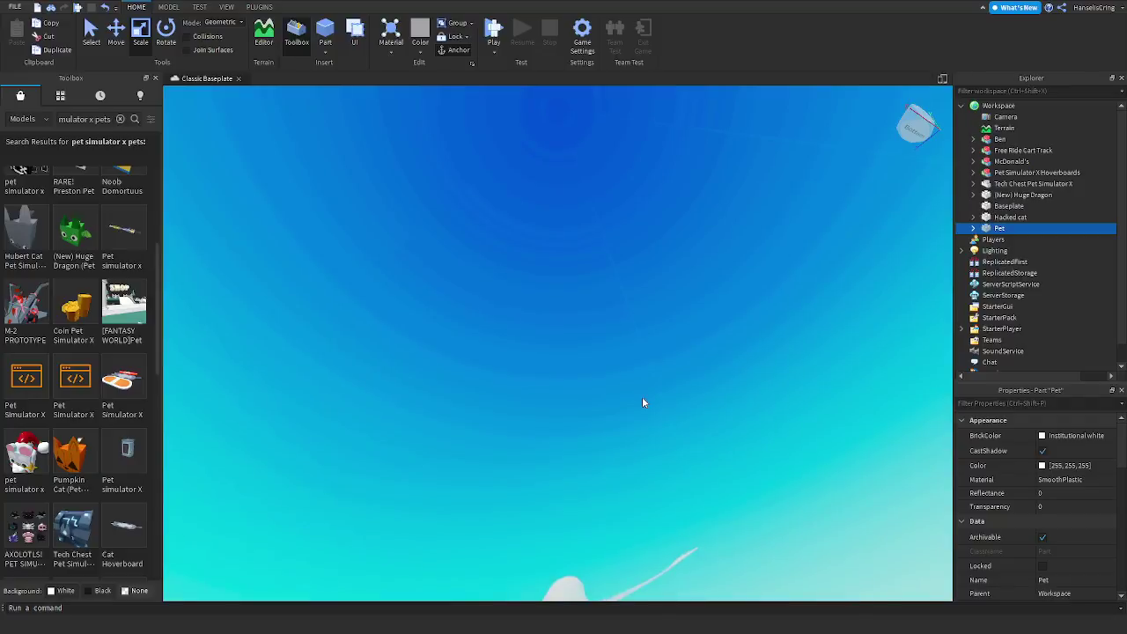
pyautogui.moveTo(642, 405); pyautogui.dragTo(642, 405, button='right')
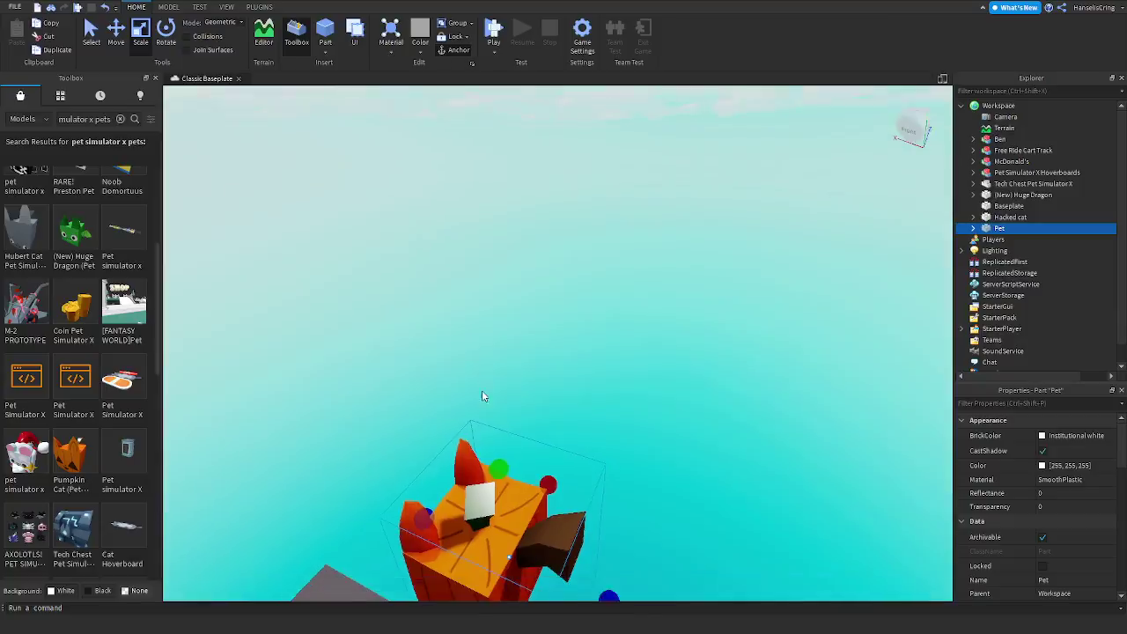
pyautogui.press('f')
pyautogui.moveTo(545, 201); pyautogui.dragTo(544, 99)
pyautogui.moveTo(646, 318); pyautogui.dragTo(645, 320, button='right')
pyautogui.moveTo(570, 439); pyautogui.dragTo(570, 439, button='right')
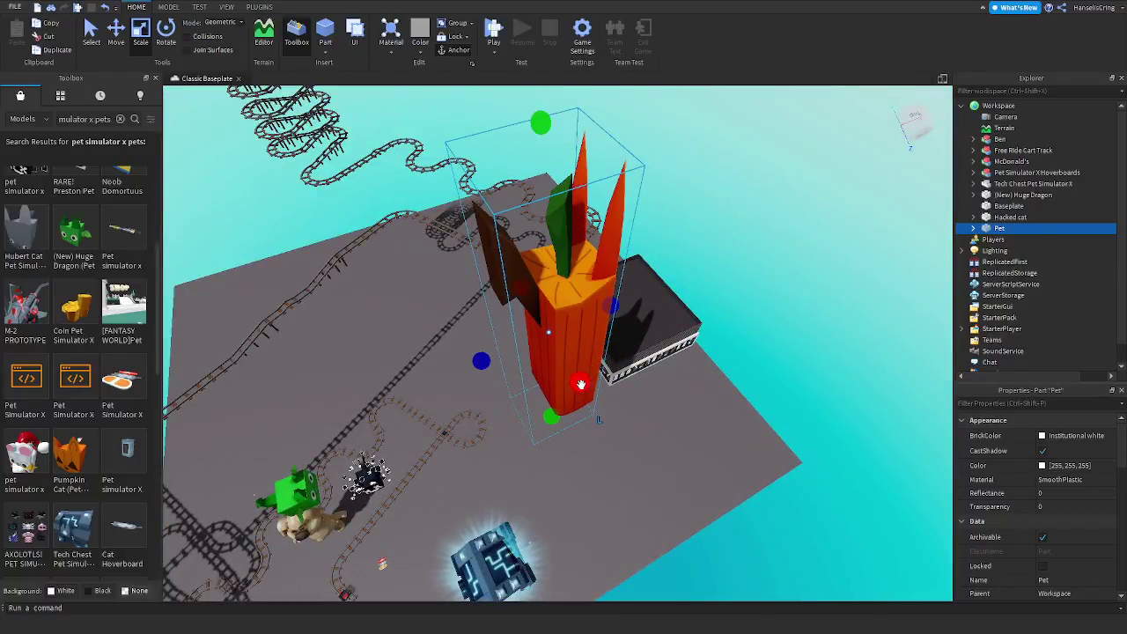
# Scale the Pumpkin Cat wider and deeper so it becomes a giant, evenly proportioned pet
pyautogui.moveTo(580, 384); pyautogui.dragTo(715, 533)
pyautogui.moveTo(778, 561); pyautogui.dragTo(778, 561)
pyautogui.moveTo(526, 362); pyautogui.dragTo(552, 411, button='right')
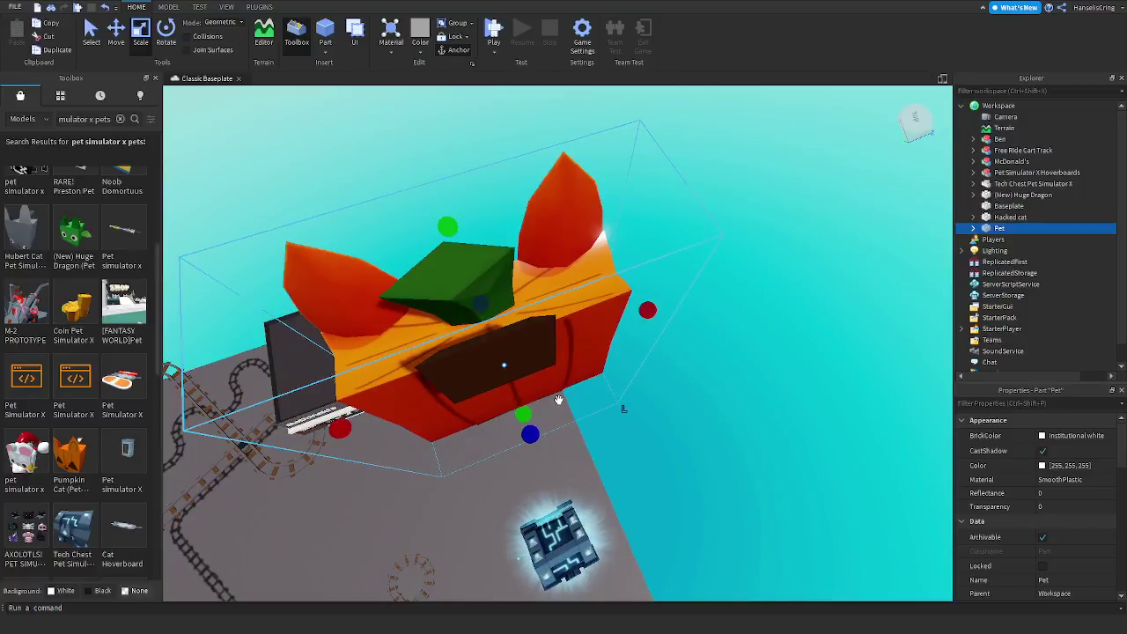
pyautogui.moveTo(534, 436); pyautogui.dragTo(533, 436, button='right')
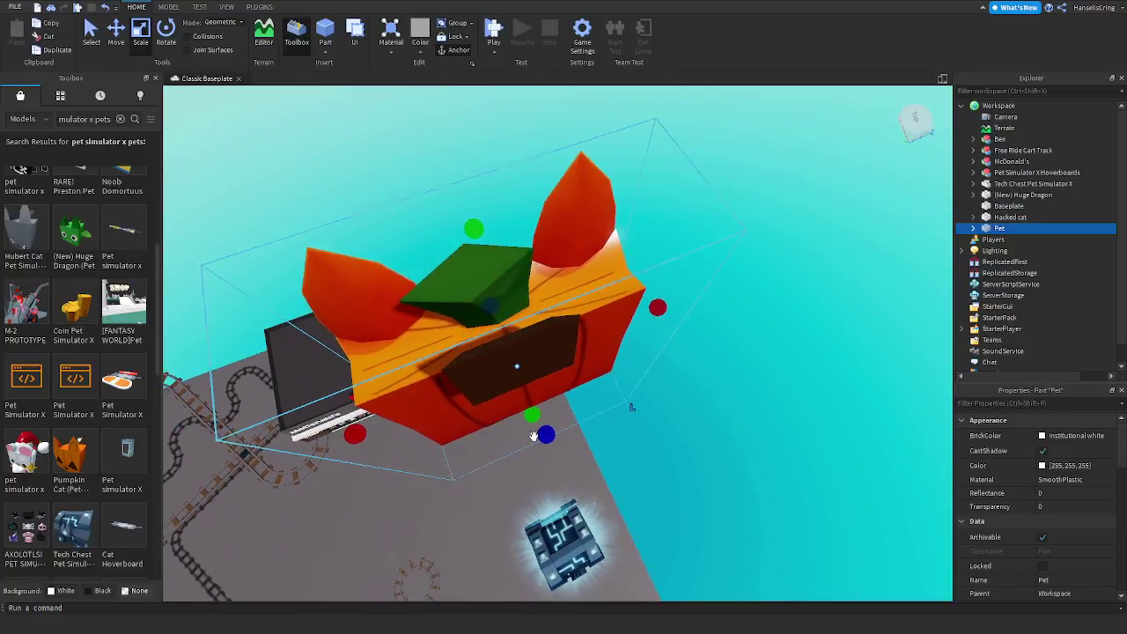
pyautogui.moveTo(534, 436); pyautogui.dragTo(875, 538)
pyautogui.moveTo(506, 397); pyautogui.dragTo(508, 391, button='right')
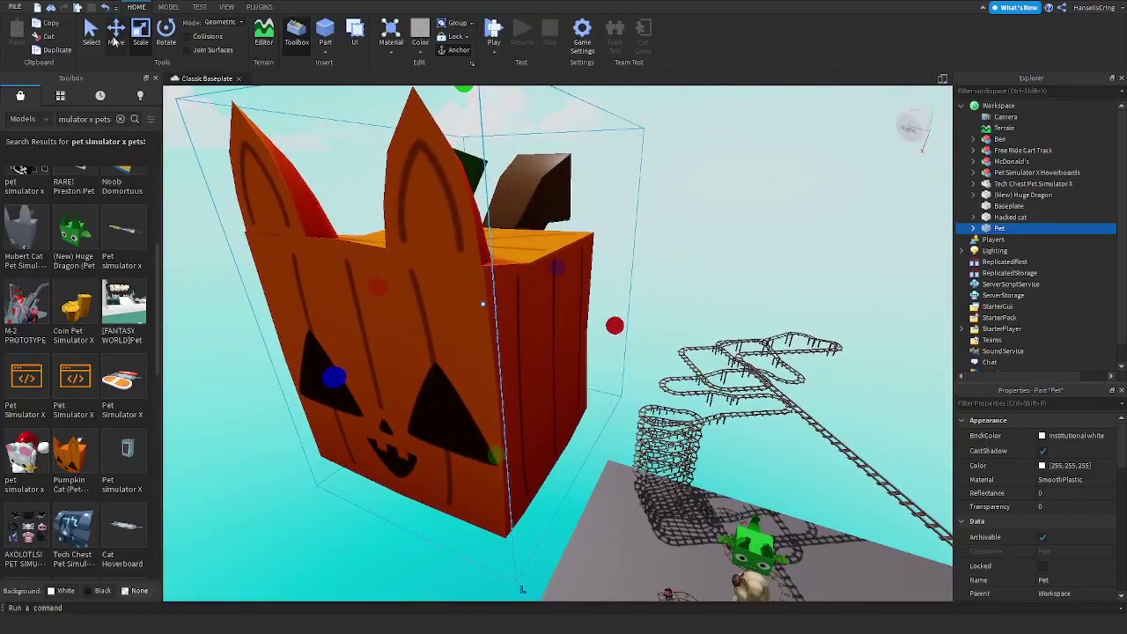
# Raise the giant Pumpkin Cat high above the baseplate and move it out toward the open end of the elevated track
pyautogui.moveTo(455, 248); pyautogui.dragTo(594, 208, button='right')
pyautogui.moveTo(574, 165); pyautogui.dragTo(576, 97)
pyautogui.moveTo(710, 468); pyautogui.dragTo(706, 477, button='right')
pyautogui.moveTo(559, 490); pyautogui.dragTo(560, 198)
pyautogui.moveTo(818, 408); pyautogui.dragTo(819, 410, button='right')
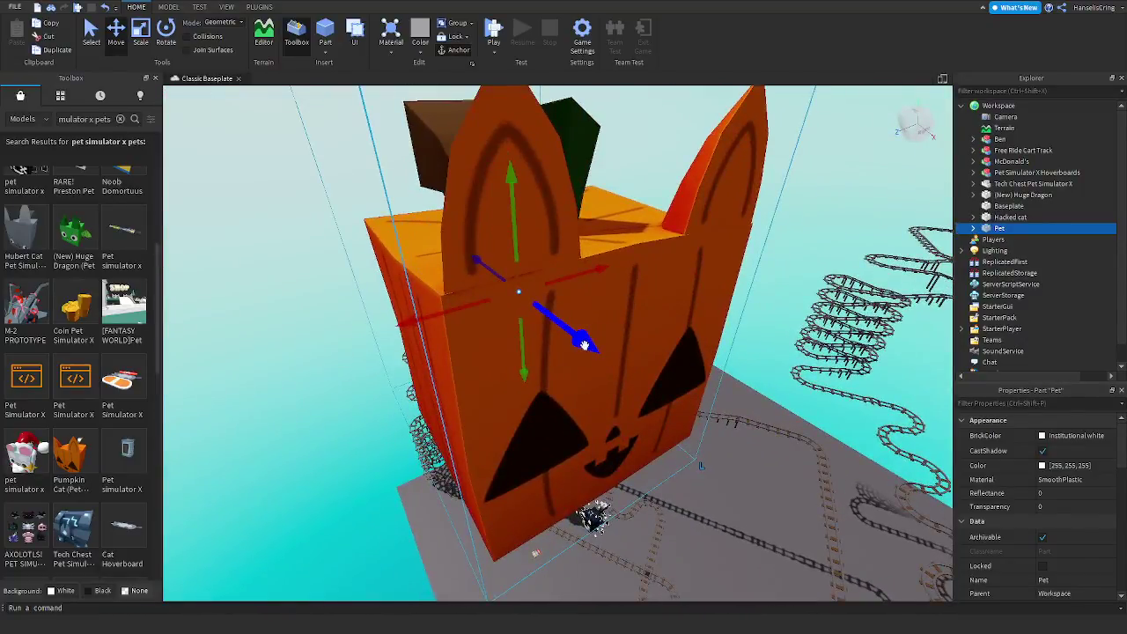
pyautogui.moveTo(584, 345); pyautogui.dragTo(639, 369)
pyautogui.moveTo(640, 369); pyautogui.dragTo(640, 369, button='right')
pyautogui.moveTo(640, 369); pyautogui.dragTo(639, 369)
pyautogui.moveTo(640, 369); pyautogui.dragTo(640, 369, button='right')
pyautogui.moveTo(640, 369); pyautogui.dragTo(638, 357)
pyautogui.moveTo(640, 369); pyautogui.dragTo(639, 357, button='right')
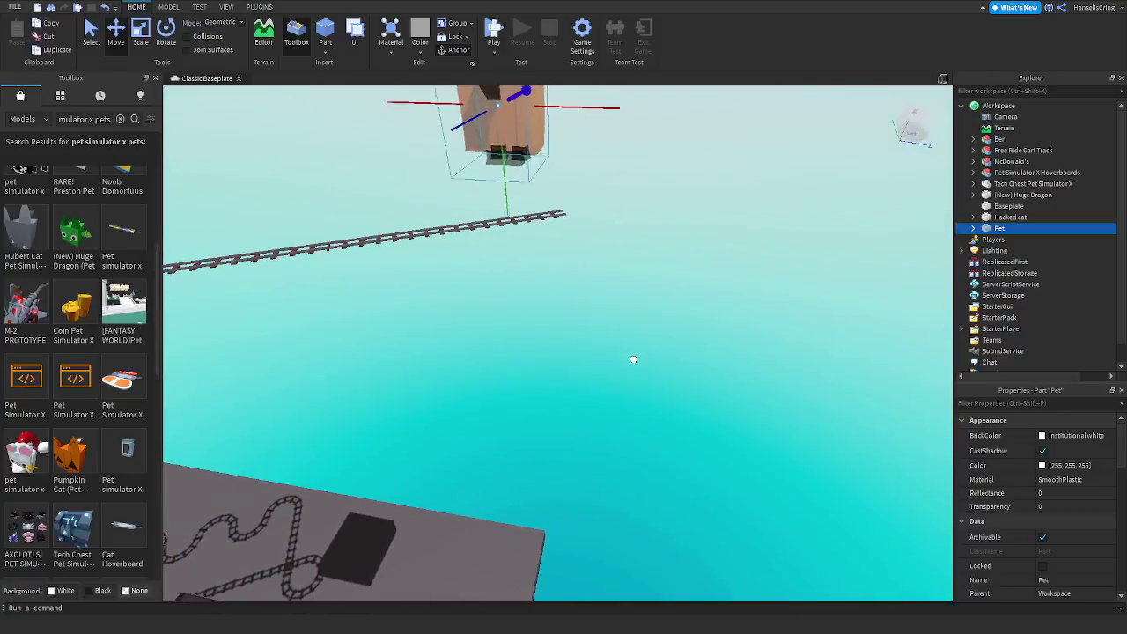
# Shift the Pumpkin Cat sideways and past the rails to bring it in line with the elevated track's open end
pyautogui.moveTo(606, 410); pyautogui.dragTo(608, 407, button='right')
pyautogui.press('d')
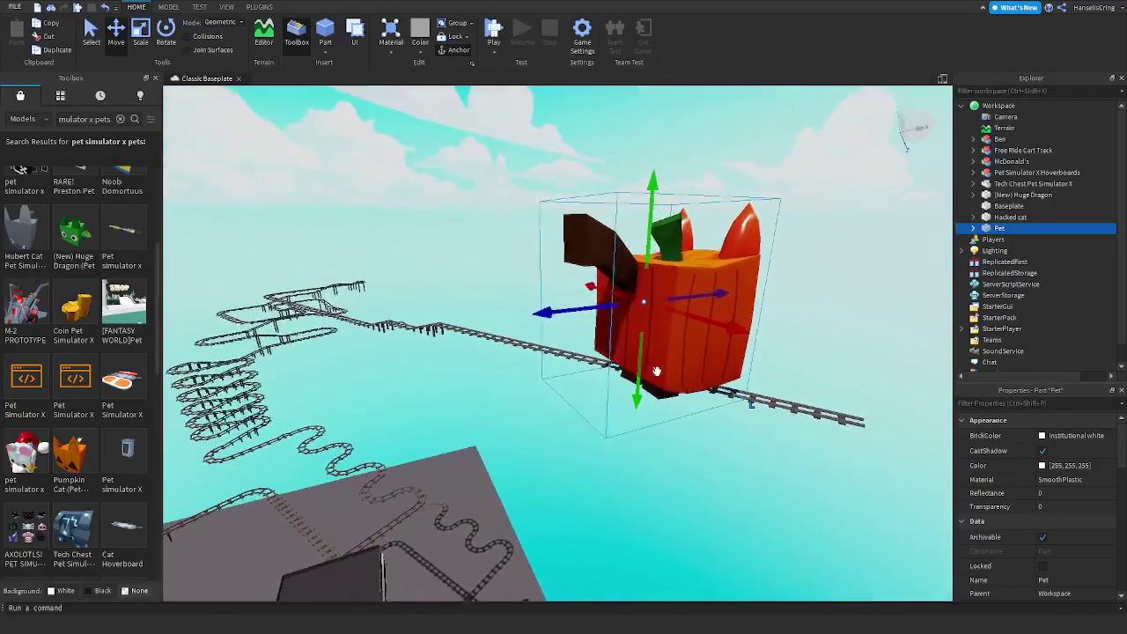
pyautogui.moveTo(679, 330); pyautogui.dragTo(790, 415)
pyautogui.moveTo(742, 390); pyautogui.dragTo(790, 414, button='right')
pyautogui.moveTo(790, 415); pyautogui.dragTo(791, 415)
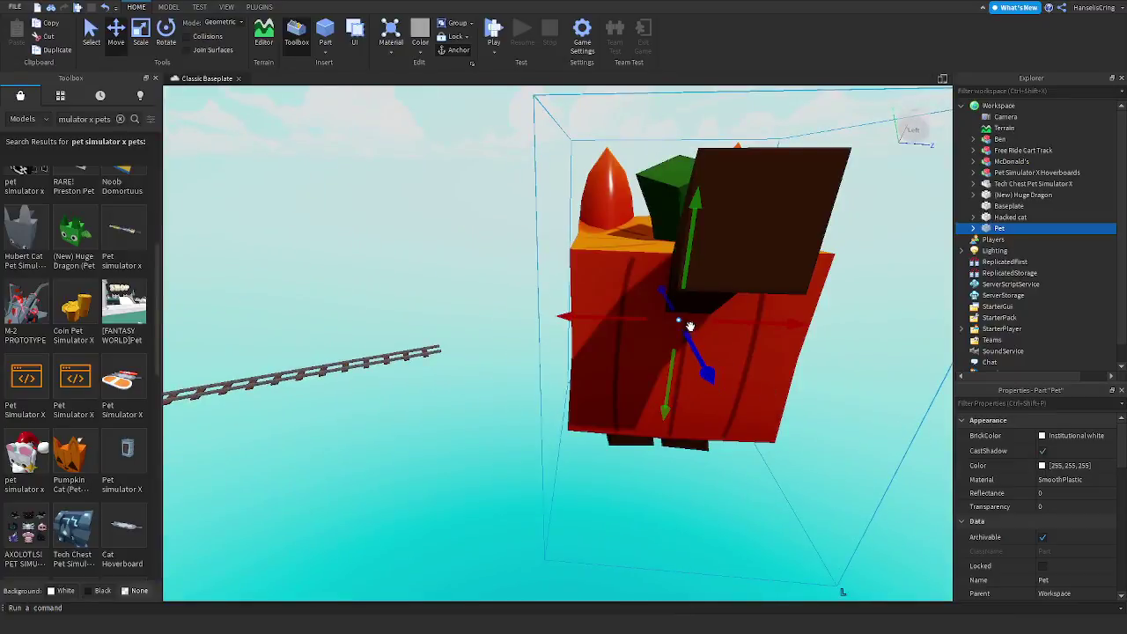
pyautogui.press('a')
pyautogui.press('w')
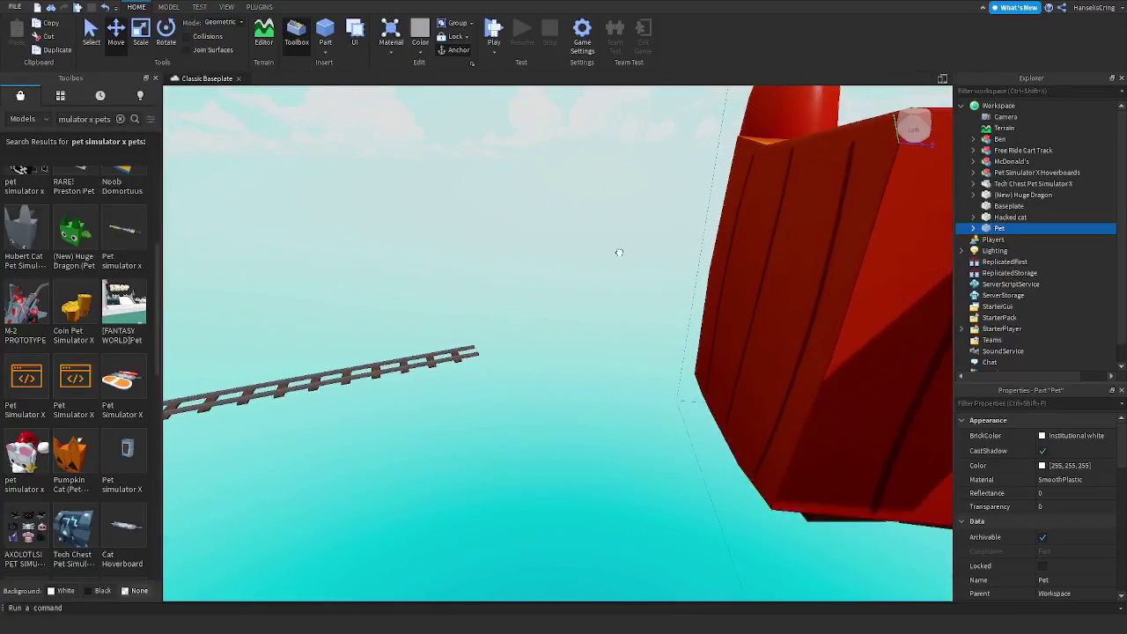
pyautogui.moveTo(867, 293); pyautogui.dragTo(571, 187)
# Rotate the Pumpkin Cat about its vertical axis so its face looks down the track
pyautogui.press('w')
pyautogui.scroll(-6, 681, 238)
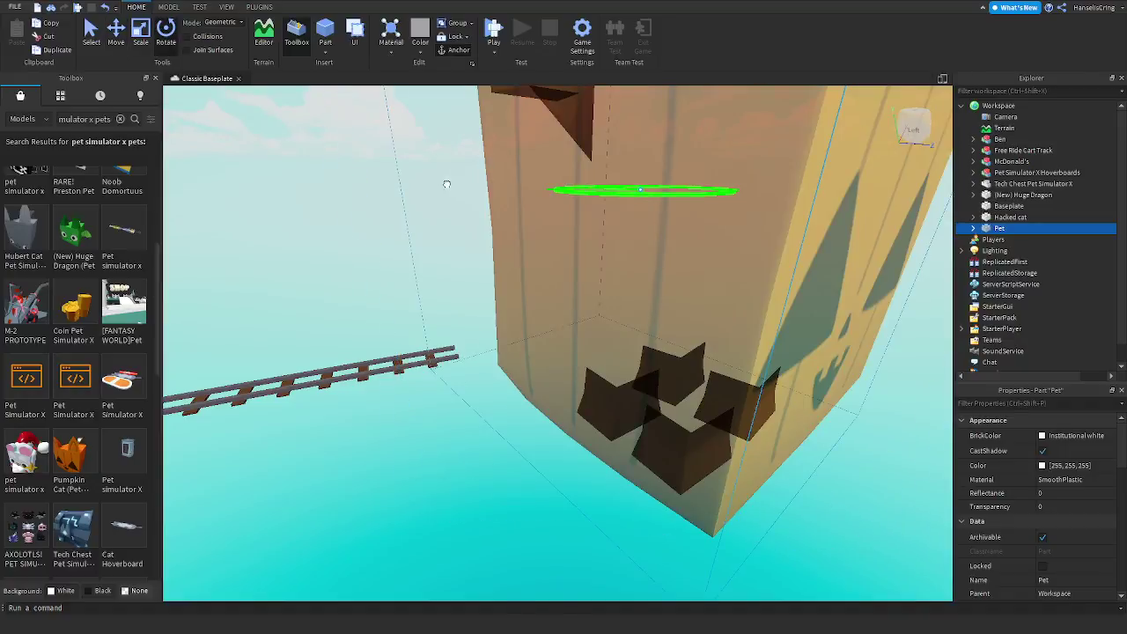
pyautogui.moveTo(447, 184); pyautogui.dragTo(425, 181)
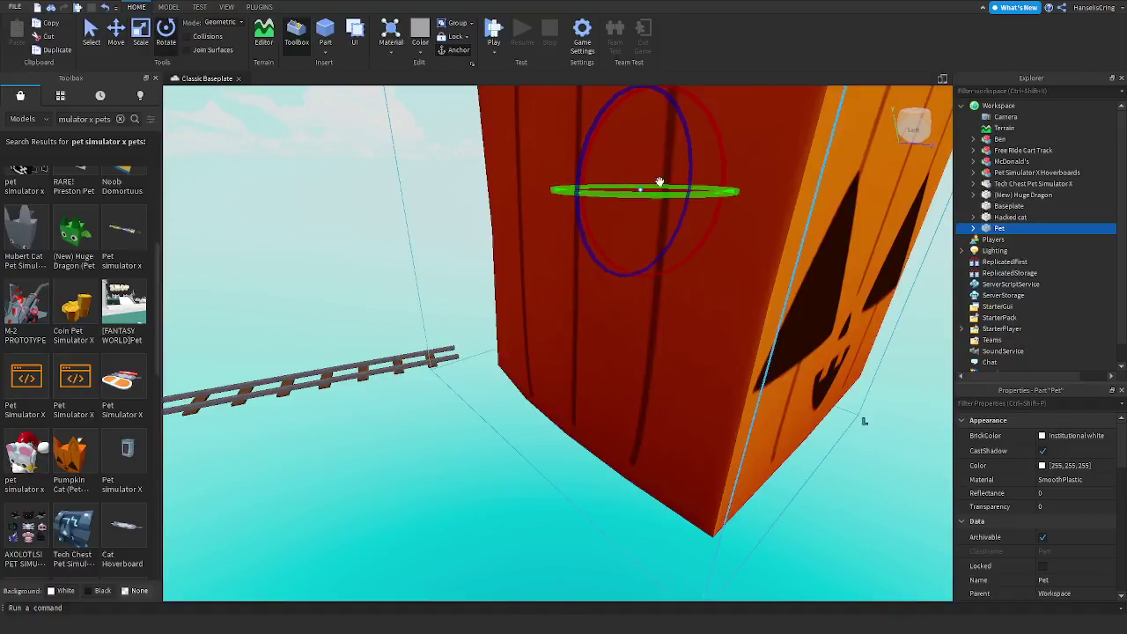
pyautogui.moveTo(661, 191); pyautogui.dragTo(520, 191)
pyautogui.press('a')
pyautogui.moveTo(616, 406); pyautogui.dragTo(671, 384, button='right')
pyautogui.click(662, 417)
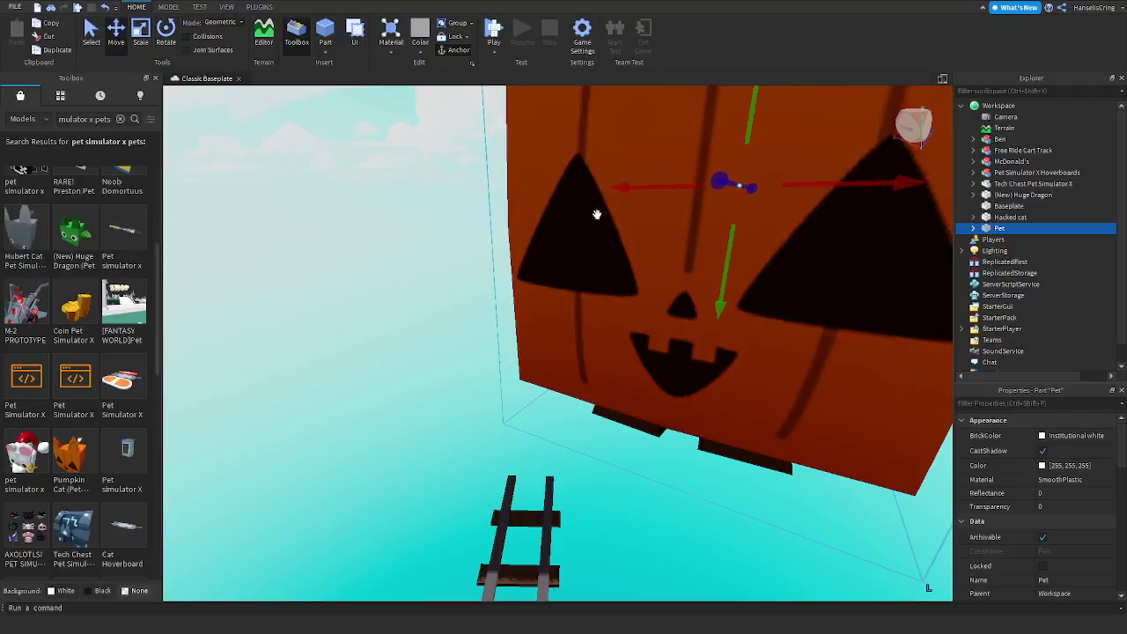
# Center the Pumpkin Cat over the end of the rails, lower it to track height, and deselect it
pyautogui.moveTo(662, 191); pyautogui.dragTo(540, 217)
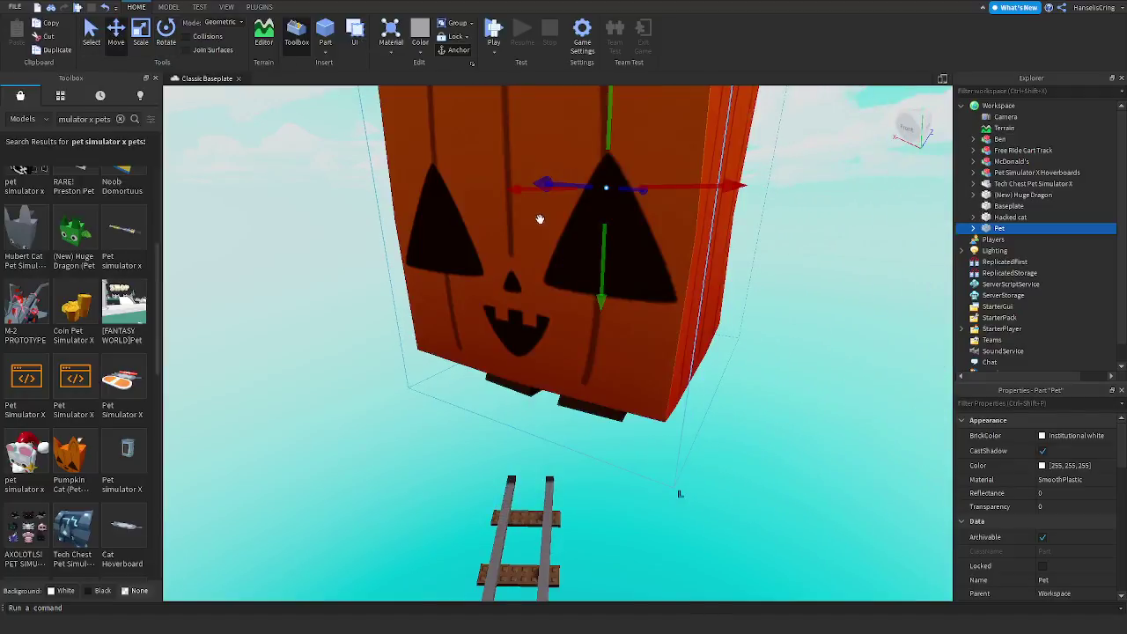
pyautogui.moveTo(596, 289); pyautogui.dragTo(675, 402)
pyautogui.click(875, 521)
# Insert the Fountain Pet Simulator X model from further down the Toolbox results and focus on it
pyautogui.press('a')
pyautogui.moveTo(874, 520); pyautogui.dragTo(863, 512, button='right')
pyautogui.press('s')
pyautogui.press('w')
pyautogui.press('d')
pyautogui.moveTo(484, 376)
pyautogui.mouseDown(button='right')
pyautogui.moveTo(504, 373)
pyautogui.moveTo(480, 368)
pyautogui.moveTo(484, 360)
pyautogui.mouseUp(button='right')
pyautogui.press('s')
pyautogui.press('a')
pyautogui.press('w')
pyautogui.press('a')
pyautogui.press('a')
pyautogui.press('w')
pyautogui.scroll(-5, 47, 411)
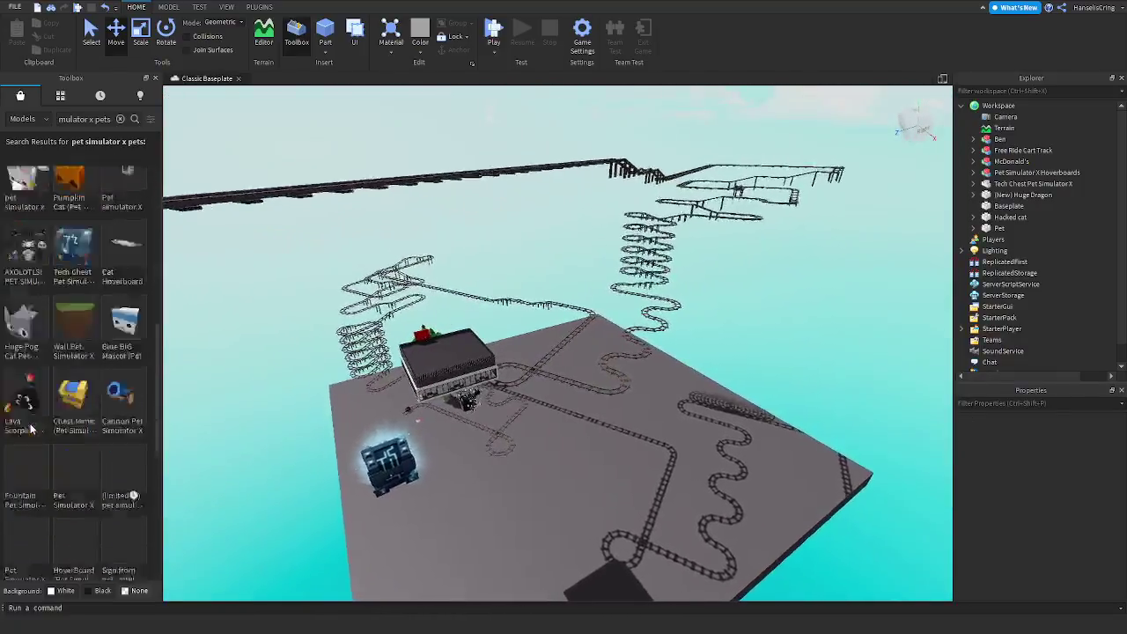
pyautogui.press('w')
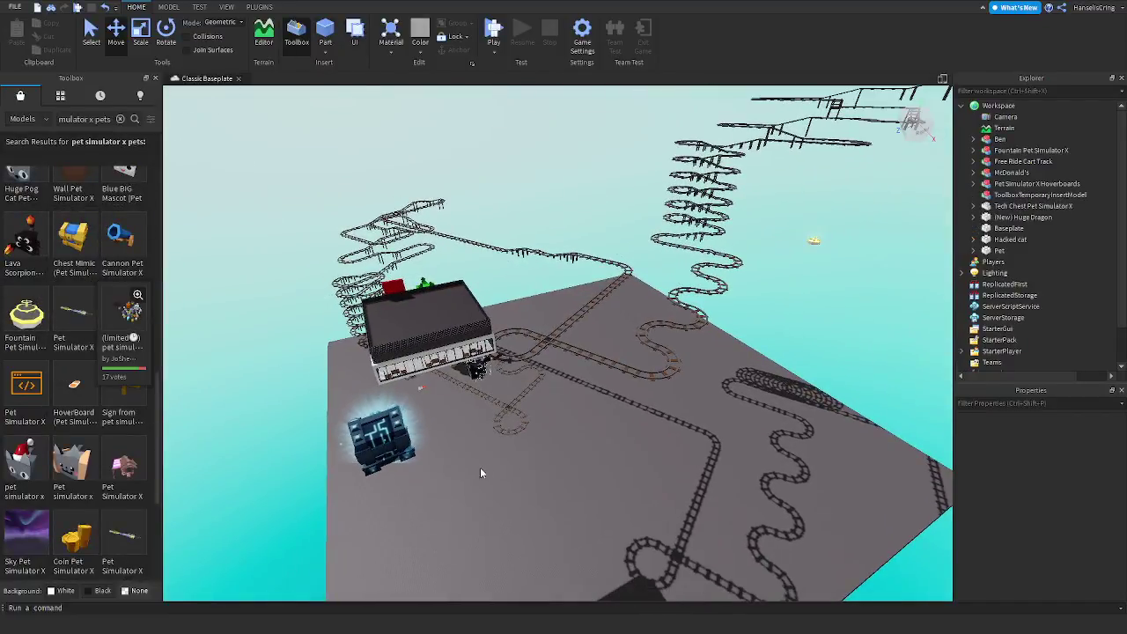
pyautogui.click(813, 239)
pyautogui.press('f')
# Move the fountain from the sky onto the baseplate near the small track loop
pyautogui.moveTo(559, 396); pyautogui.dragTo(662, 433)
pyautogui.moveTo(662, 432); pyautogui.dragTo(606, 424, button='right')
pyautogui.moveTo(597, 394); pyautogui.dragTo(399, 124)
pyautogui.moveTo(451, 342); pyautogui.dragTo(459, 357, button='right')
pyautogui.moveTo(501, 355); pyautogui.dragTo(503, 471)
pyautogui.moveTo(504, 471); pyautogui.dragTo(503, 471, button='right')
pyautogui.moveTo(503, 472); pyautogui.dragTo(503, 472)
pyautogui.moveTo(503, 471); pyautogui.dragTo(503, 472, button='right')
pyautogui.moveTo(581, 298); pyautogui.dragTo(588, 303, button='right')
pyautogui.press('w')
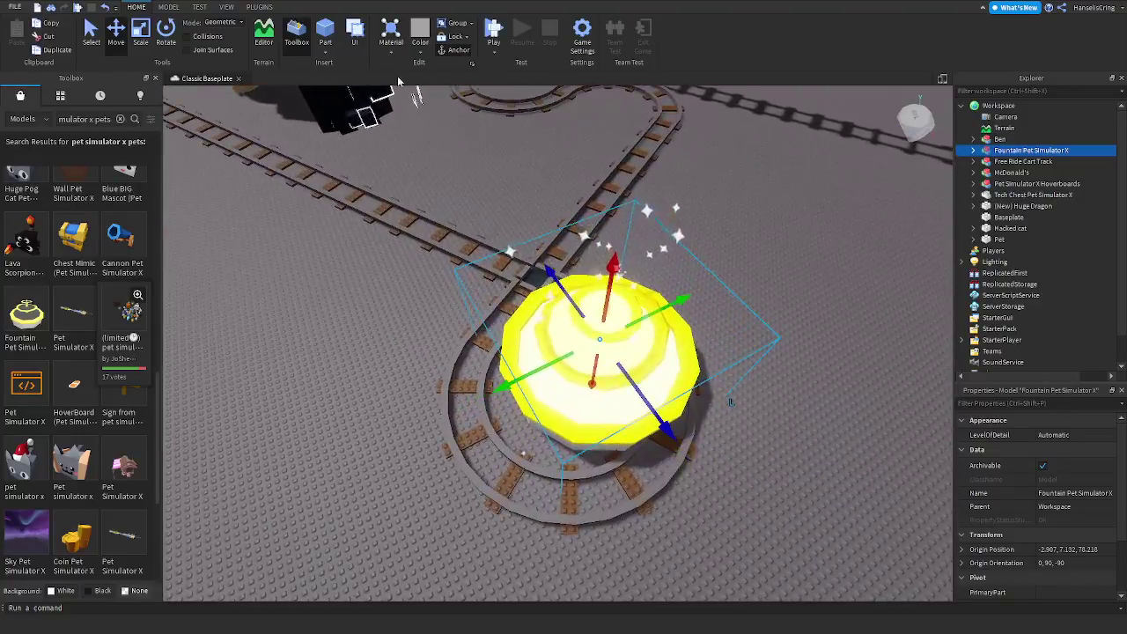
# Move the fountain off the track loop to the open ground between the Tech Chest and the cart, and deselect it
pyautogui.moveTo(581, 426); pyautogui.dragTo(543, 433)
pyautogui.click(747, 419)
pyautogui.press('w')
pyautogui.press('a')
pyautogui.moveTo(747, 419); pyautogui.dragTo(747, 419, button='right')
pyautogui.press('a')
pyautogui.moveTo(746, 418); pyautogui.dragTo(598, 418)
pyautogui.moveTo(589, 420); pyautogui.dragTo(599, 417, button='right')
pyautogui.moveTo(599, 418); pyautogui.dragTo(400, 411)
pyautogui.moveTo(399, 411); pyautogui.dragTo(448, 420, button='right')
pyautogui.moveTo(400, 411); pyautogui.dragTo(625, 388)
pyautogui.click(349, 578)
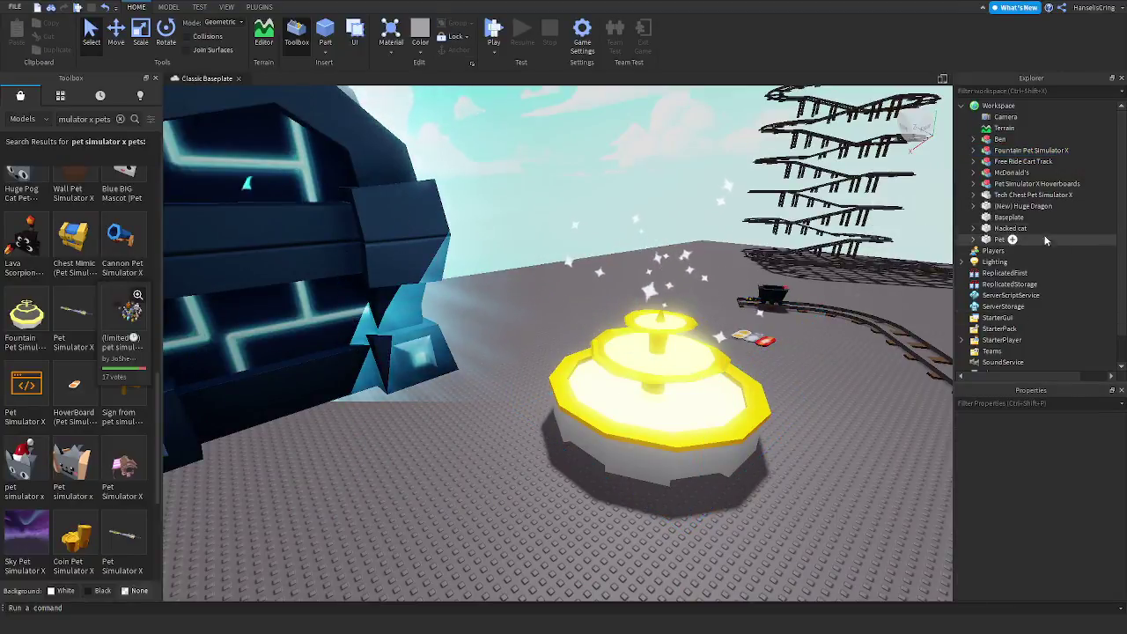
# Set the Baseplate's BrickColor to Sea green
pyautogui.click(1008, 220)
pyautogui.click(1050, 439)
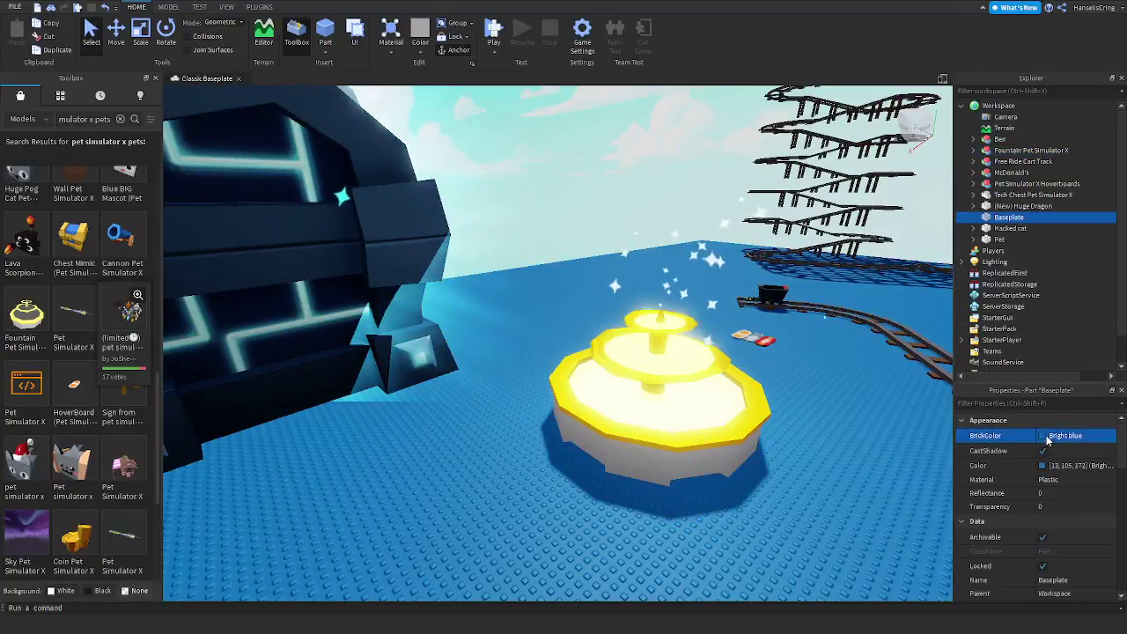
pyautogui.click(975, 449)
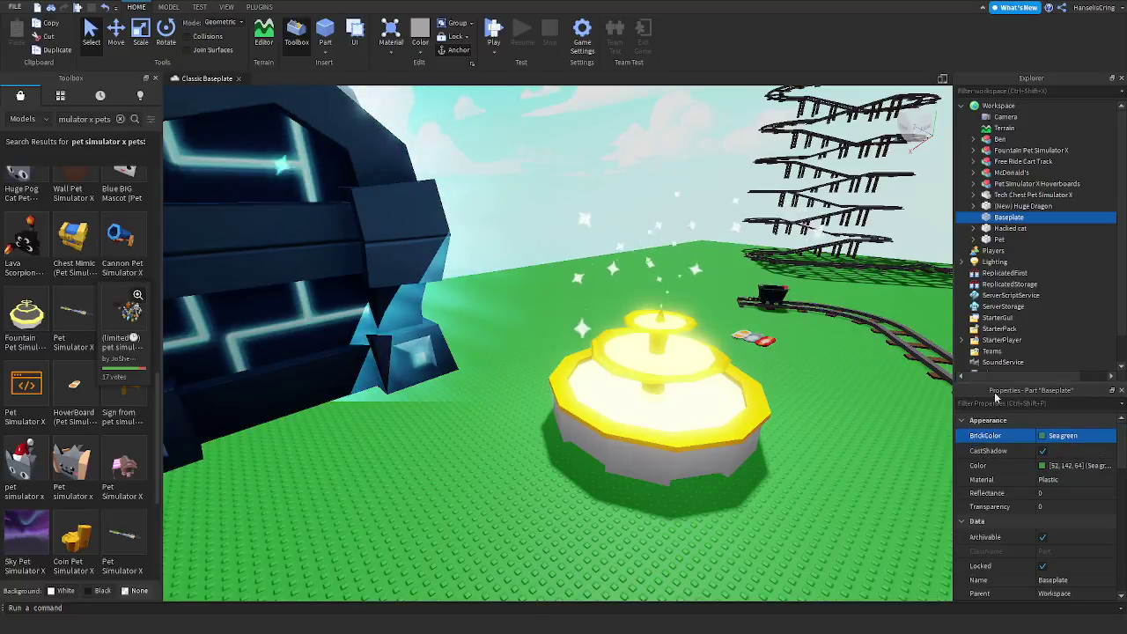
# Change the Baseplate's material to Grass
pyautogui.click(1068, 480)
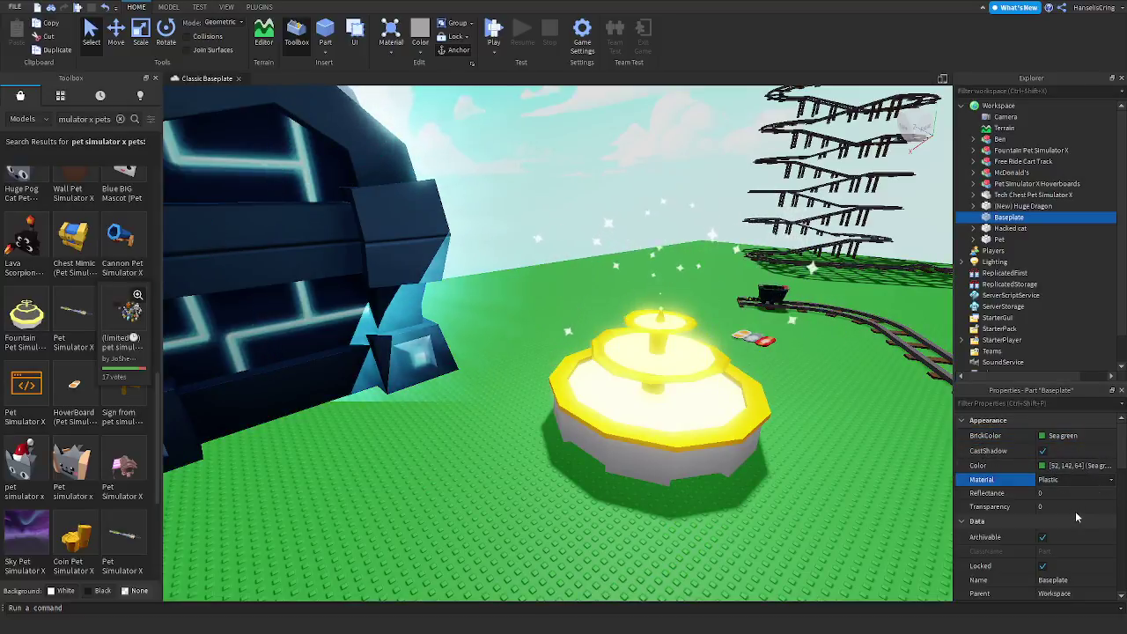
pyautogui.click(1055, 502)
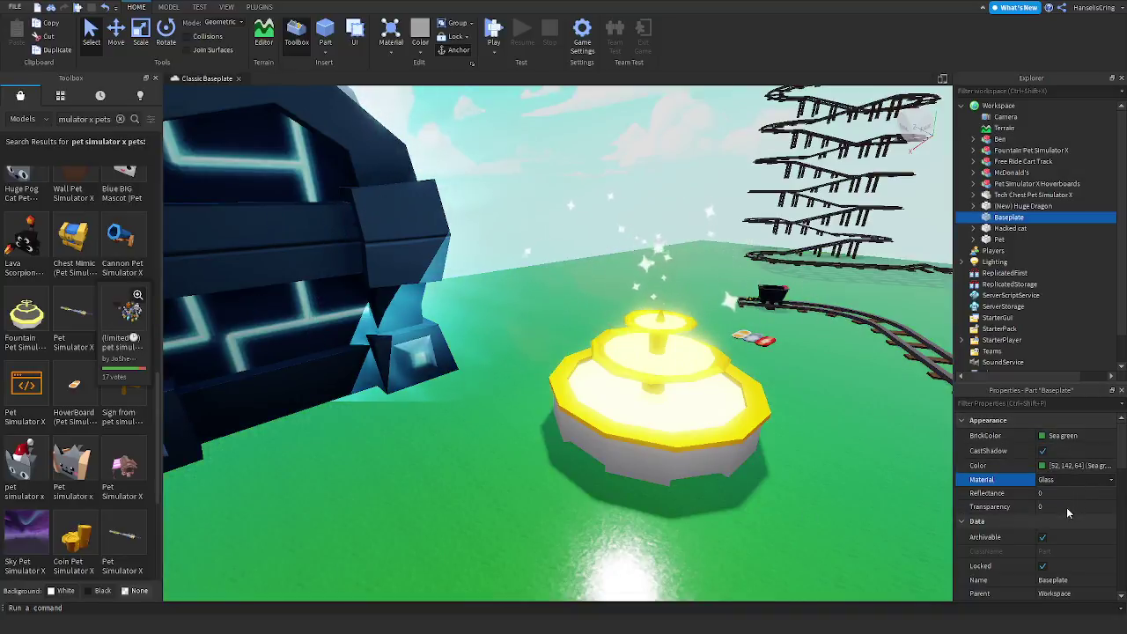
pyautogui.click(1063, 514)
pyautogui.click(800, 502)
pyautogui.press('s')
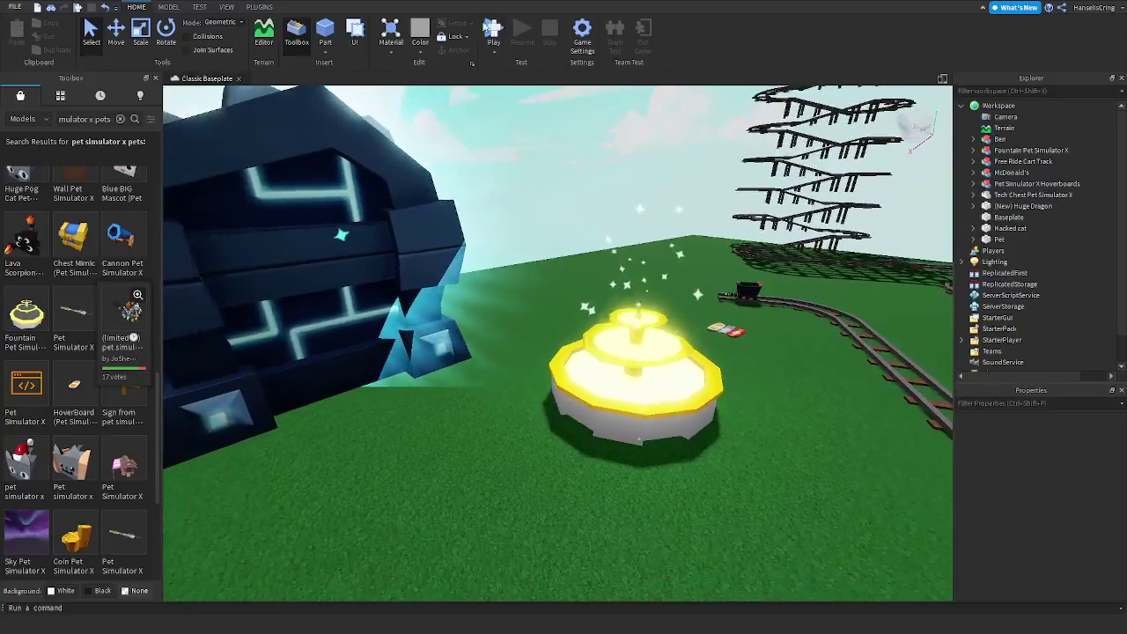
# Start a playtest and walk the avatar across the grass to the track crossing facing the Tech Chest and fountain
pyautogui.press('F5')
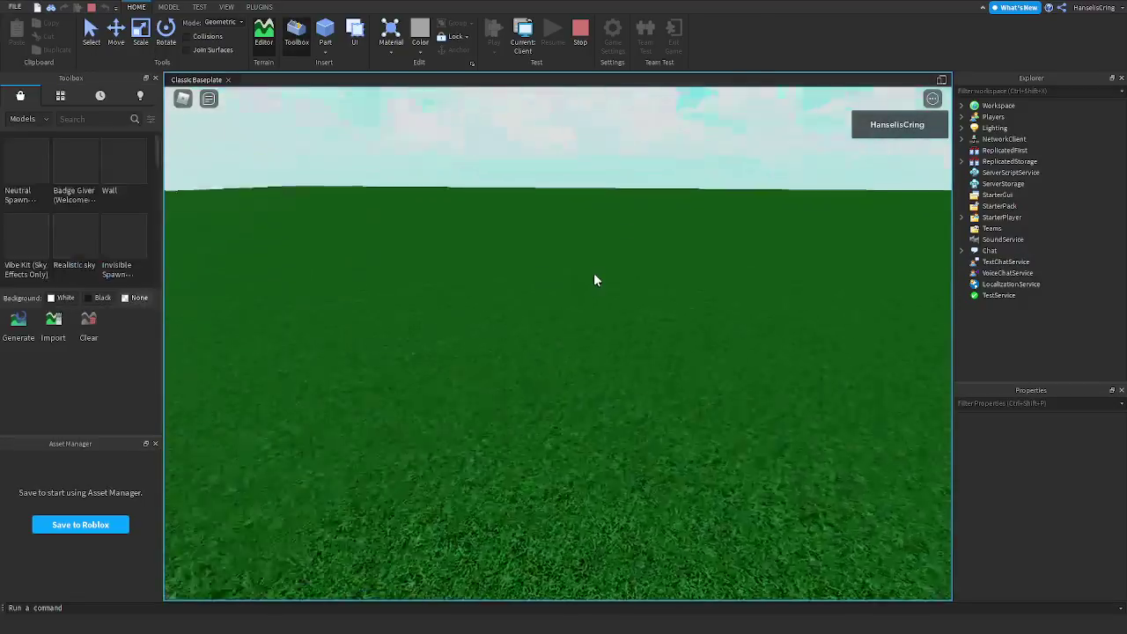
pyautogui.press('w')
pyautogui.moveTo(594, 275); pyautogui.dragTo(588, 286, button='right')
pyautogui.press('w')
pyautogui.scroll(-5, 587, 286)
pyautogui.scroll(3, 594, 275)
pyautogui.press('w')
pyautogui.scroll(3, 587, 287)
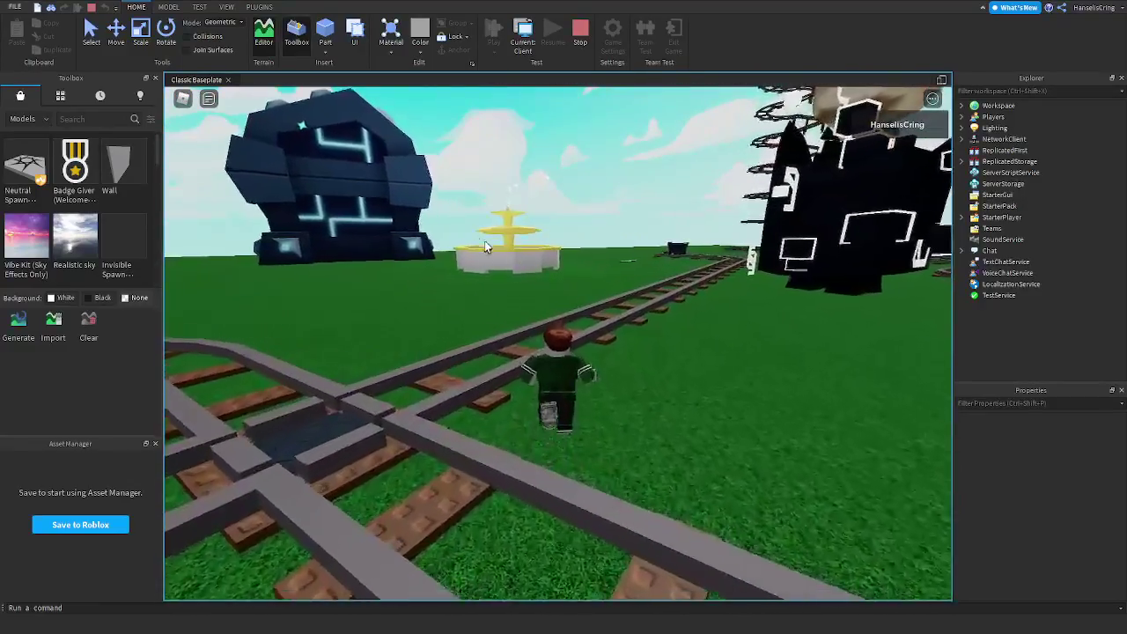
# Walk the avatar past the fountain toward the cart and look up at the elevated track with the McDonald's
pyautogui.press('w')
pyautogui.moveTo(761, 209); pyautogui.dragTo(761, 209, button='right')
pyautogui.press('a')
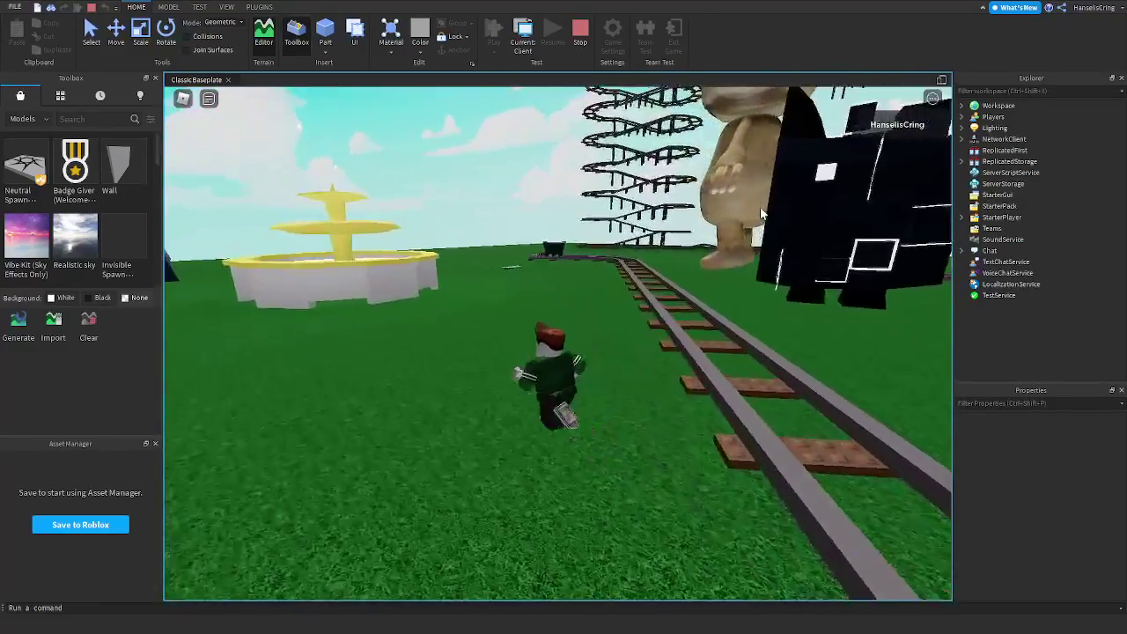
pyautogui.press('w')
pyautogui.press('a')
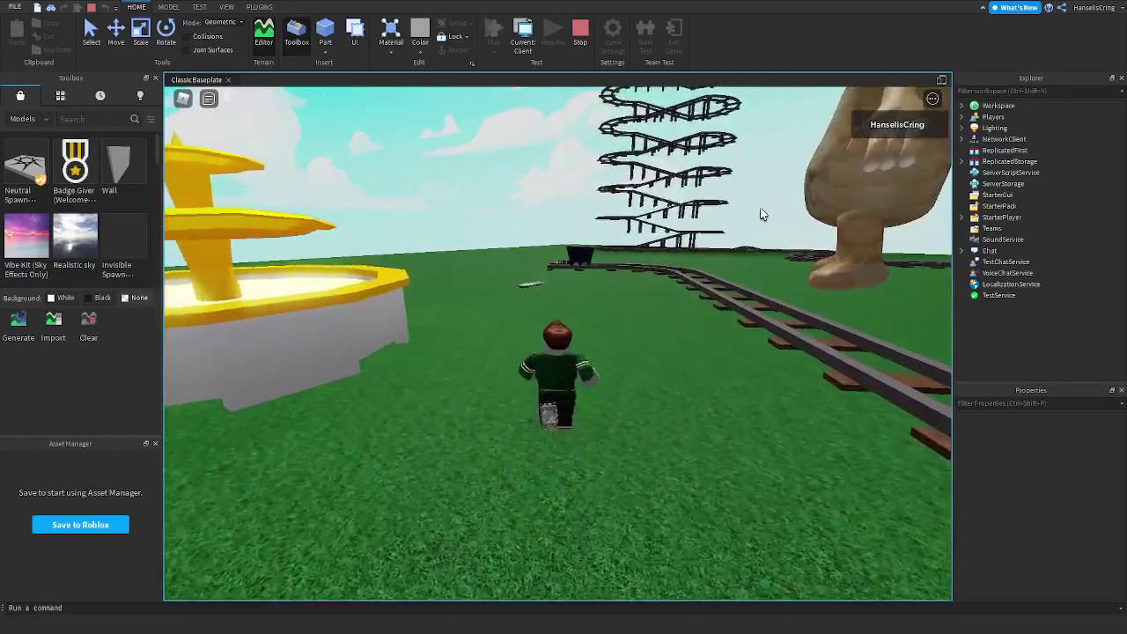
pyautogui.press('w')
pyautogui.moveTo(761, 210); pyautogui.dragTo(761, 210, button='right')
pyautogui.press('a')
pyautogui.scroll(5, 761, 209)
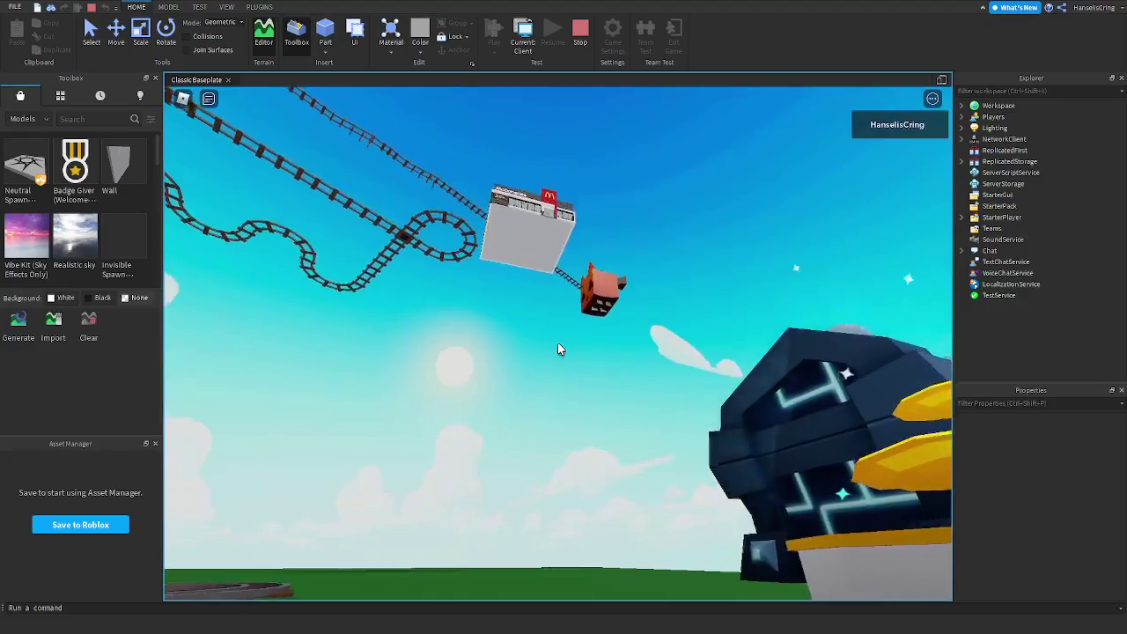
# Look around the giant models in first person, return to third-person view and continue walking toward the cart
pyautogui.press('w')
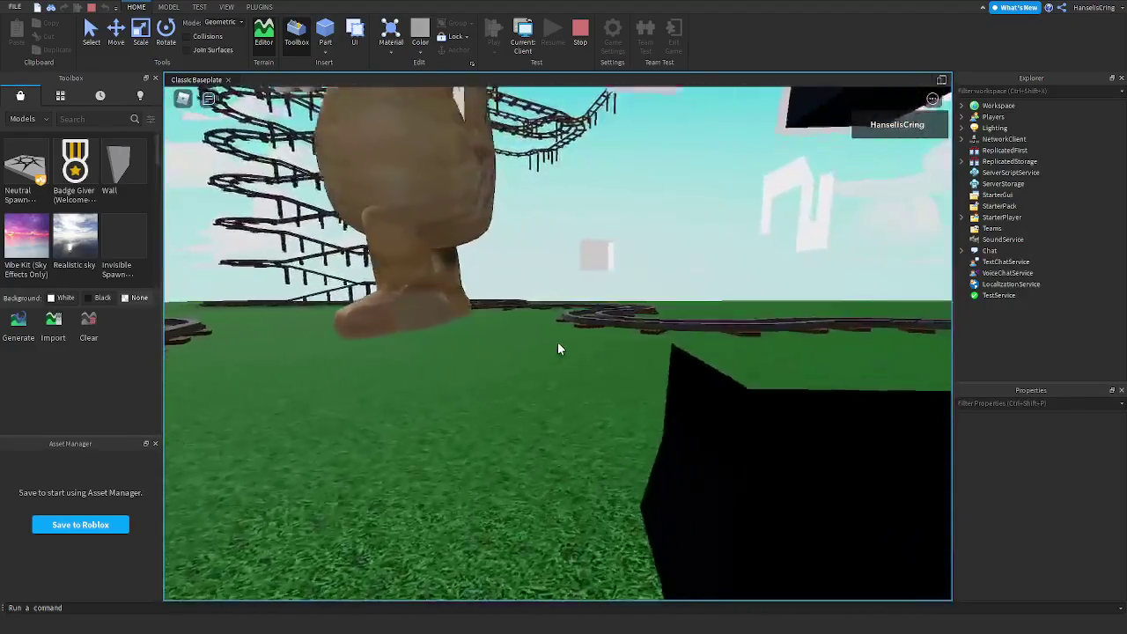
pyautogui.press('w')
pyautogui.scroll(-1, 580, 338)
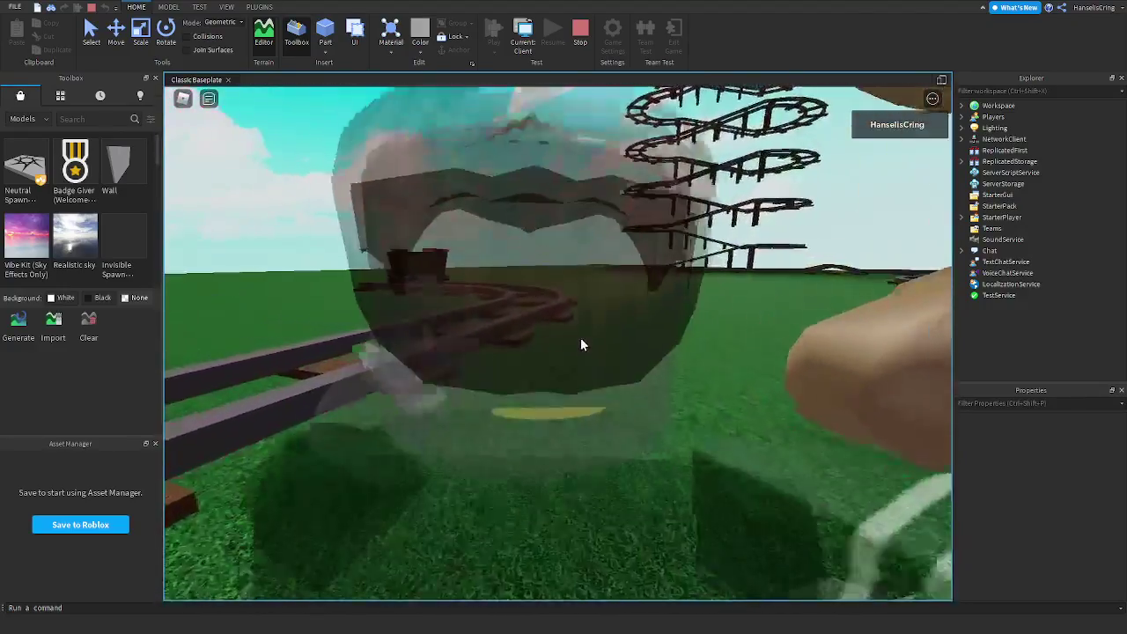
pyautogui.press('d')
pyautogui.press('a')
pyautogui.moveTo(596, 288); pyautogui.dragTo(596, 289, button='right')
pyautogui.scroll(-1, 593, 291)
pyautogui.press('w')
pyautogui.scroll(-1, 596, 288)
pyautogui.scroll(-3, 596, 289)
# Jump the avatar into the cart and use the red control between the arrows on its front
pyautogui.press('w')
pyautogui.press('space')
pyautogui.press('w')
pyautogui.moveTo(852, 309); pyautogui.dragTo(853, 311, button='right')
pyautogui.press('w')
pyautogui.press('w')
pyautogui.press('space')
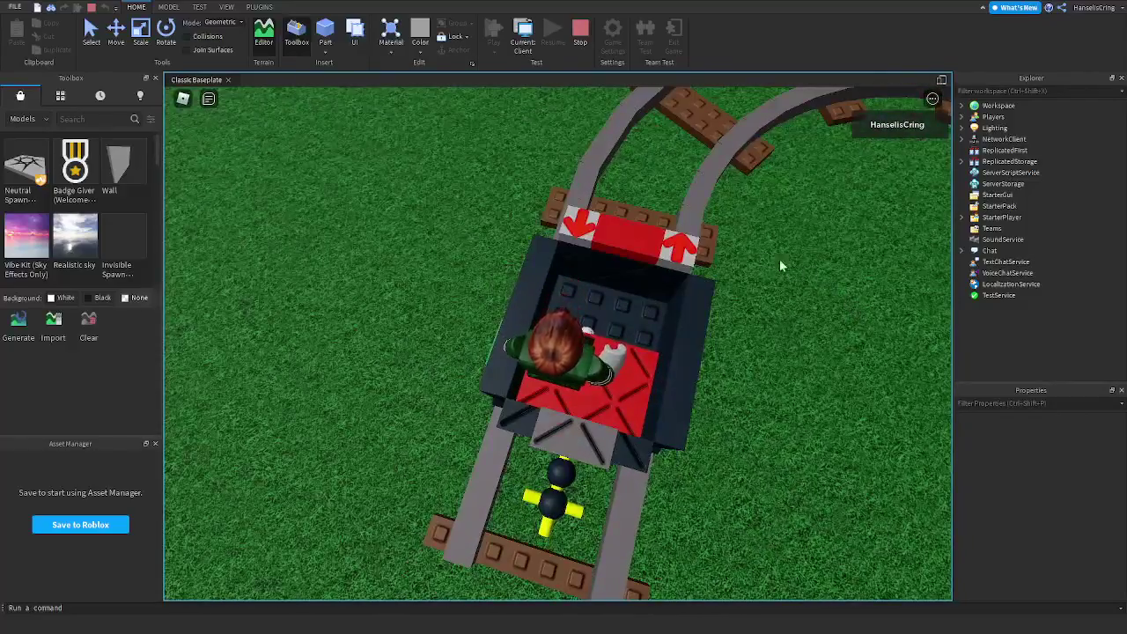
pyautogui.click(618, 237)
pyautogui.moveTo(657, 254); pyautogui.dragTo(654, 252, button='right')
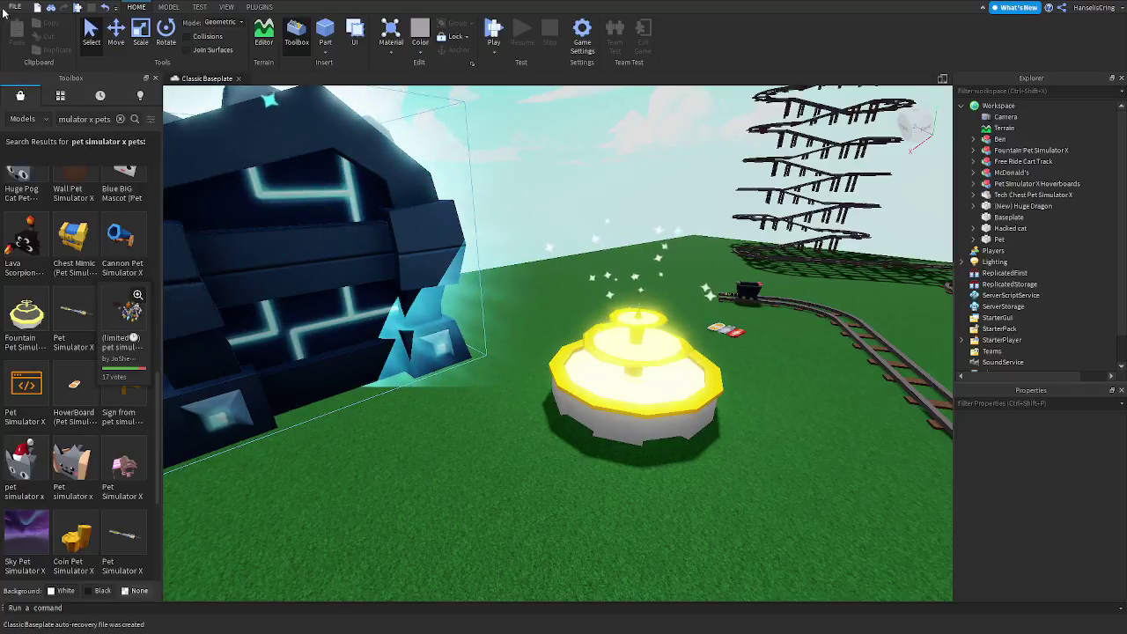
# Select the fountain and save the Cart To Ride Pet Simulator place to Roblox
pyautogui.click(611, 429)
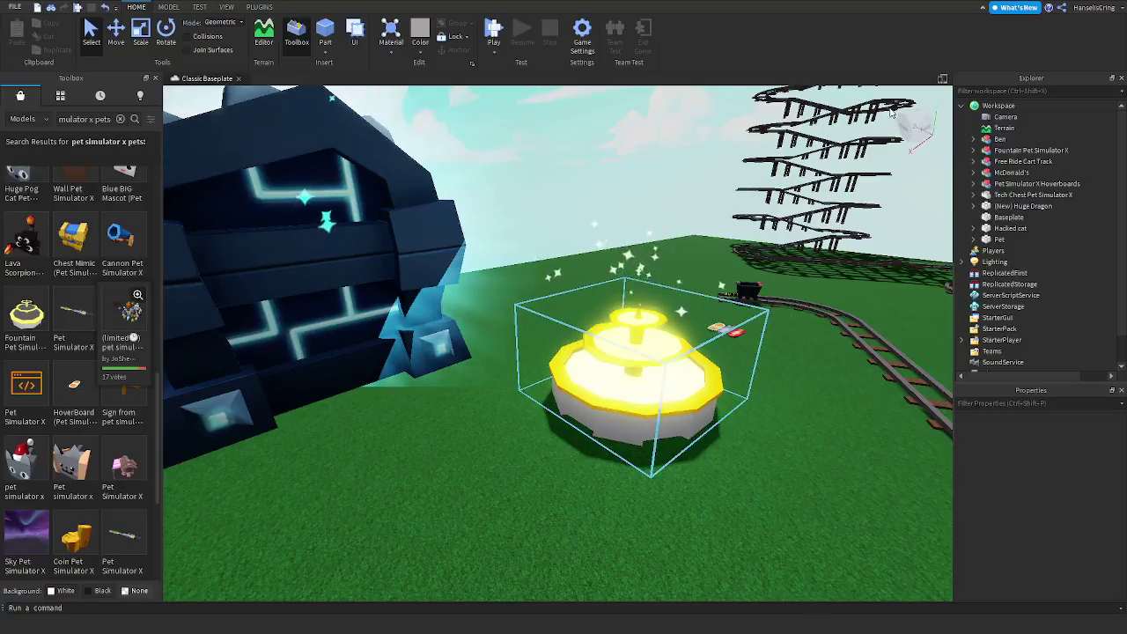
pyautogui.hotkey('ctrl', 's')
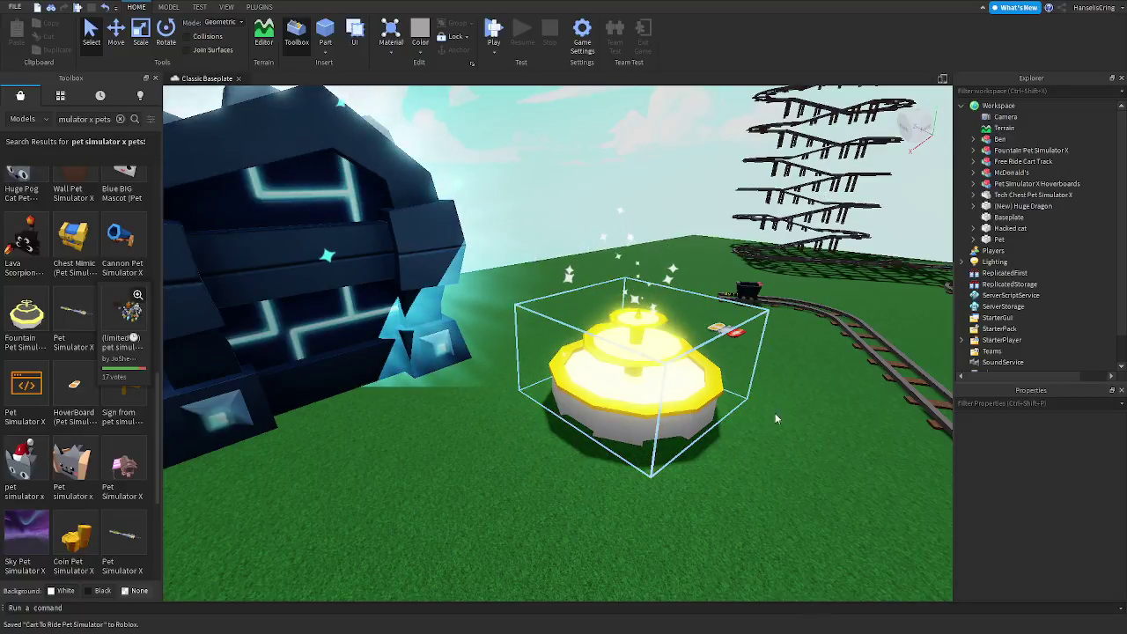